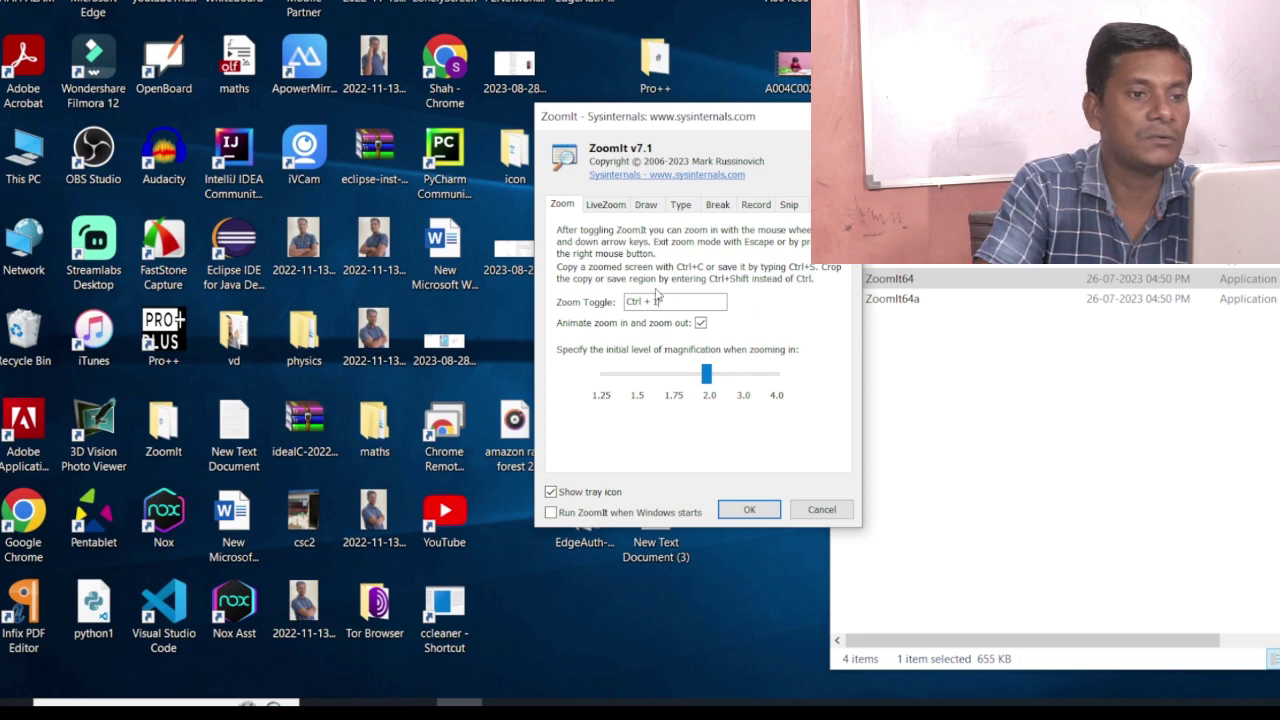
Step: Review the LiveZoom, Draw and Zoom settings in the ZoomIt options and accept them
{"action": "left_click", "coordinate": [606, 205]}
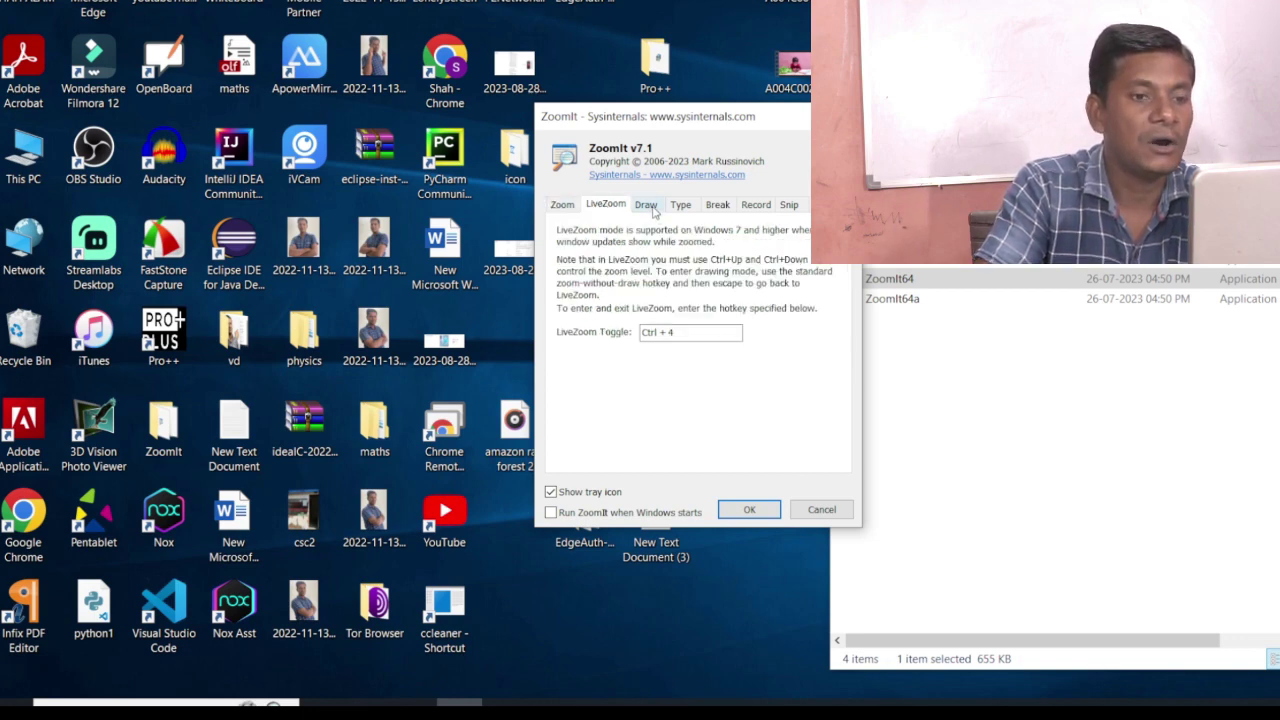
{"action": "left_click", "coordinate": [647, 205]}
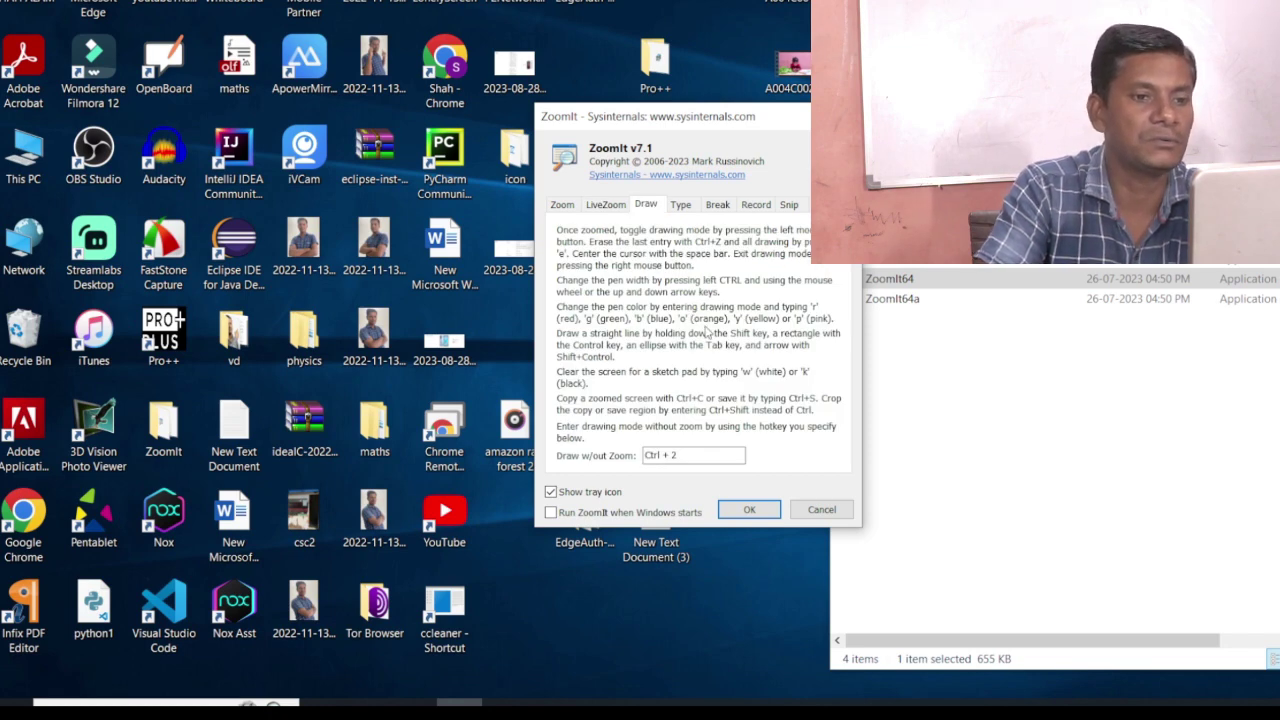
{"action": "left_click", "coordinate": [562, 205]}
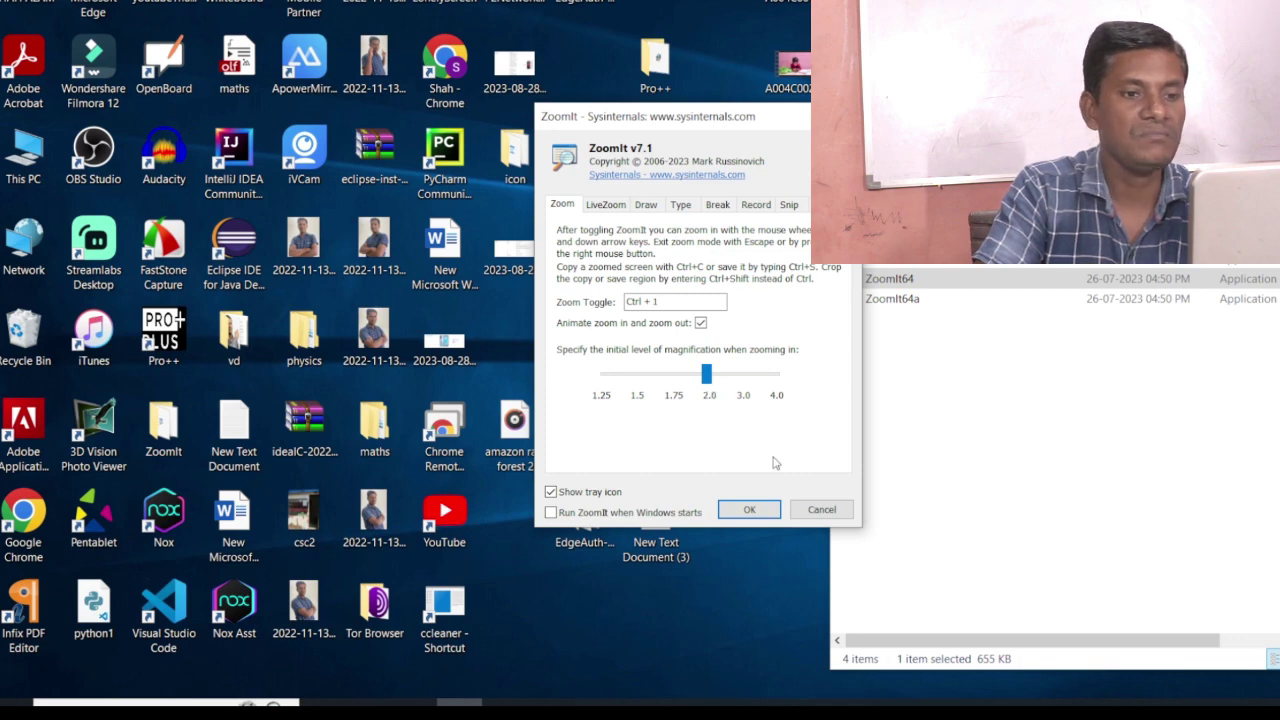
{"action": "left_click", "coordinate": [749, 511]}
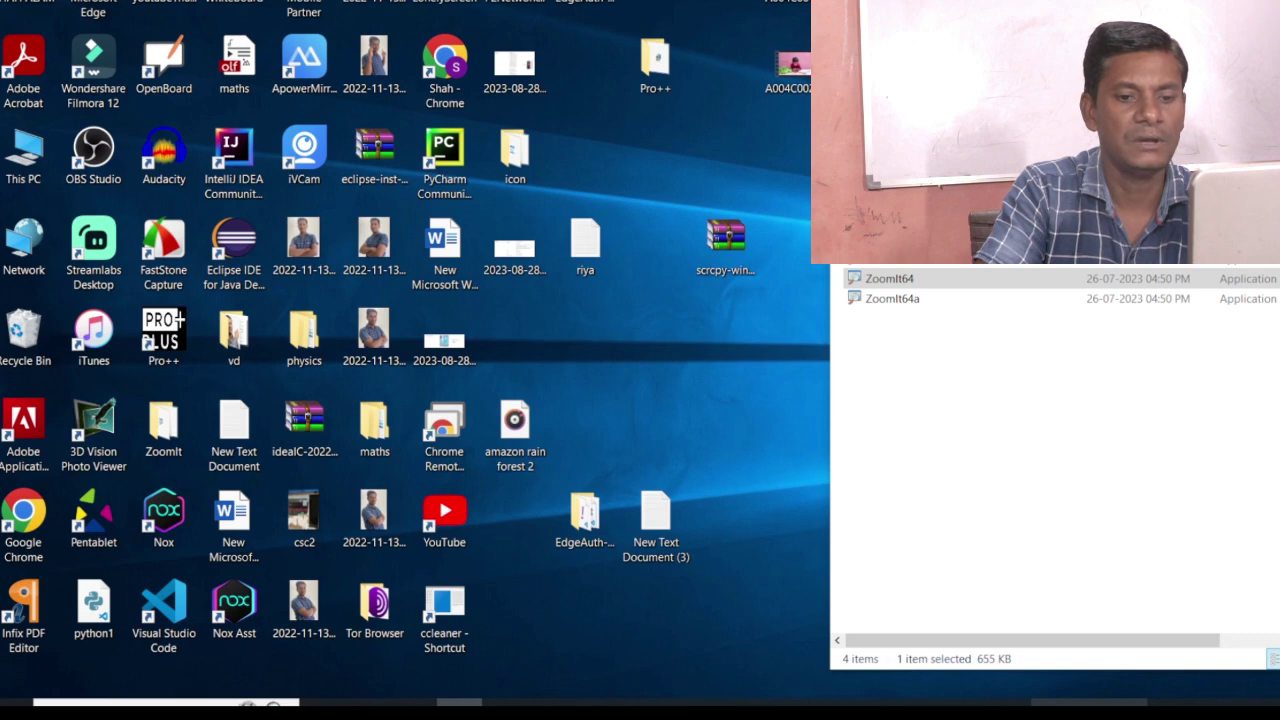
Step: Open the ZoomIt options, check the zoom toggle hotkey and close them
{"action": "left_click", "coordinate": [1181, 710]}
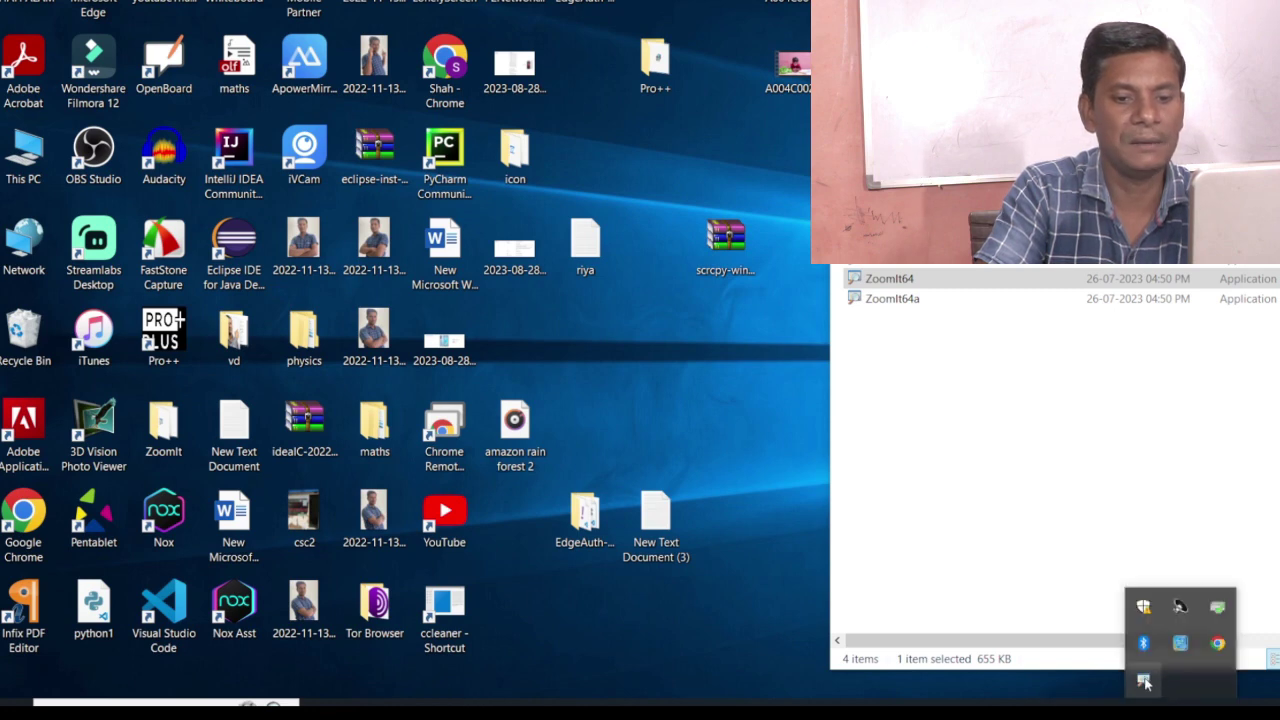
{"action": "right_click", "coordinate": [1145, 683]}
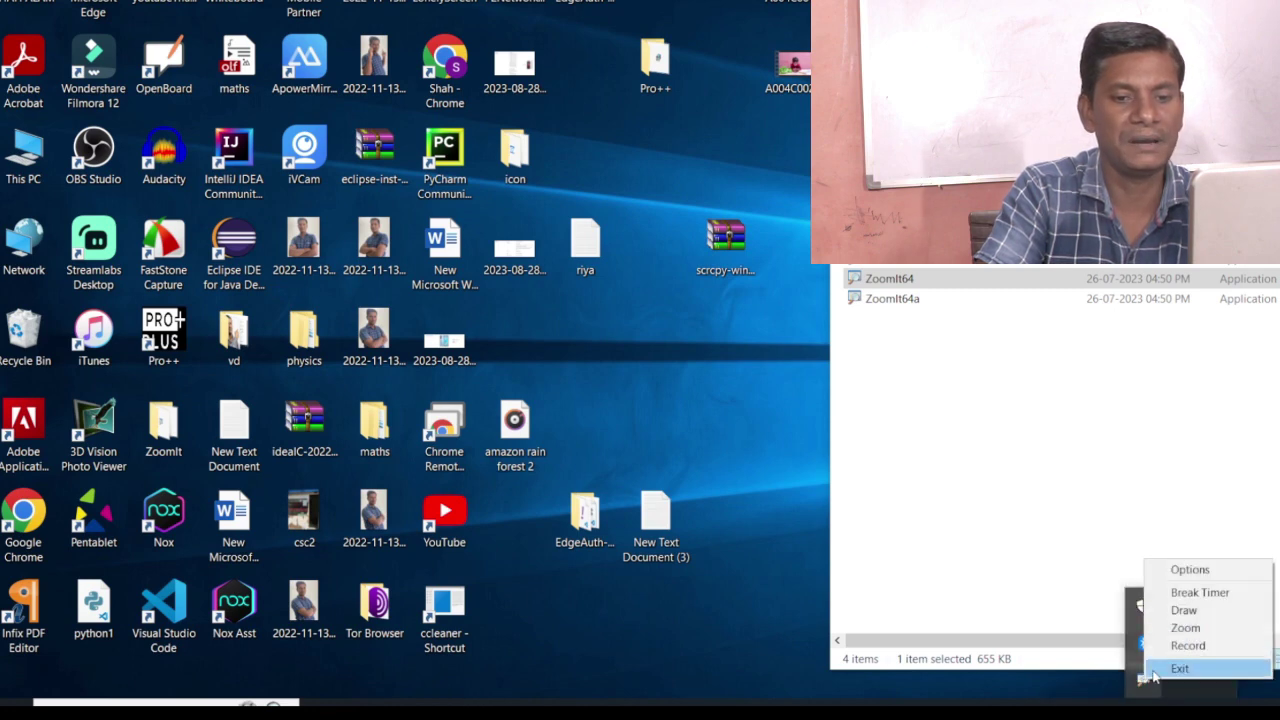
{"action": "left_click", "coordinate": [1188, 569]}
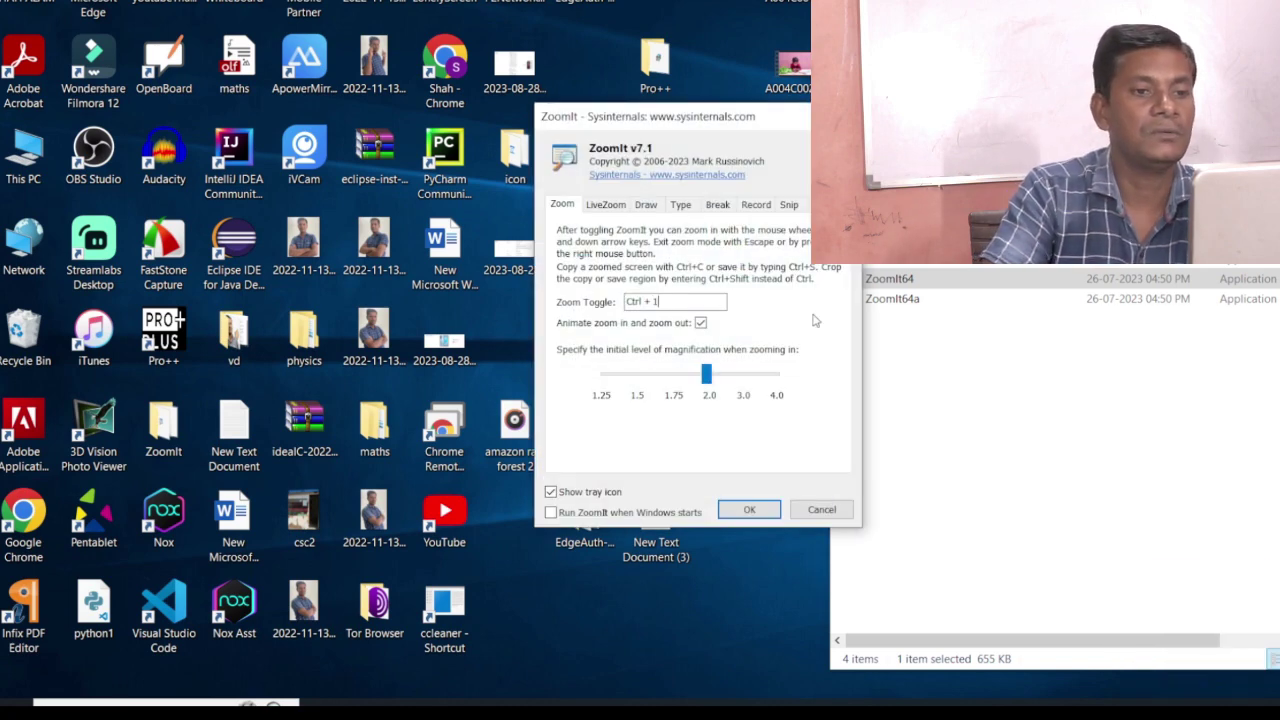
{"action": "key", "text": "Escape"}
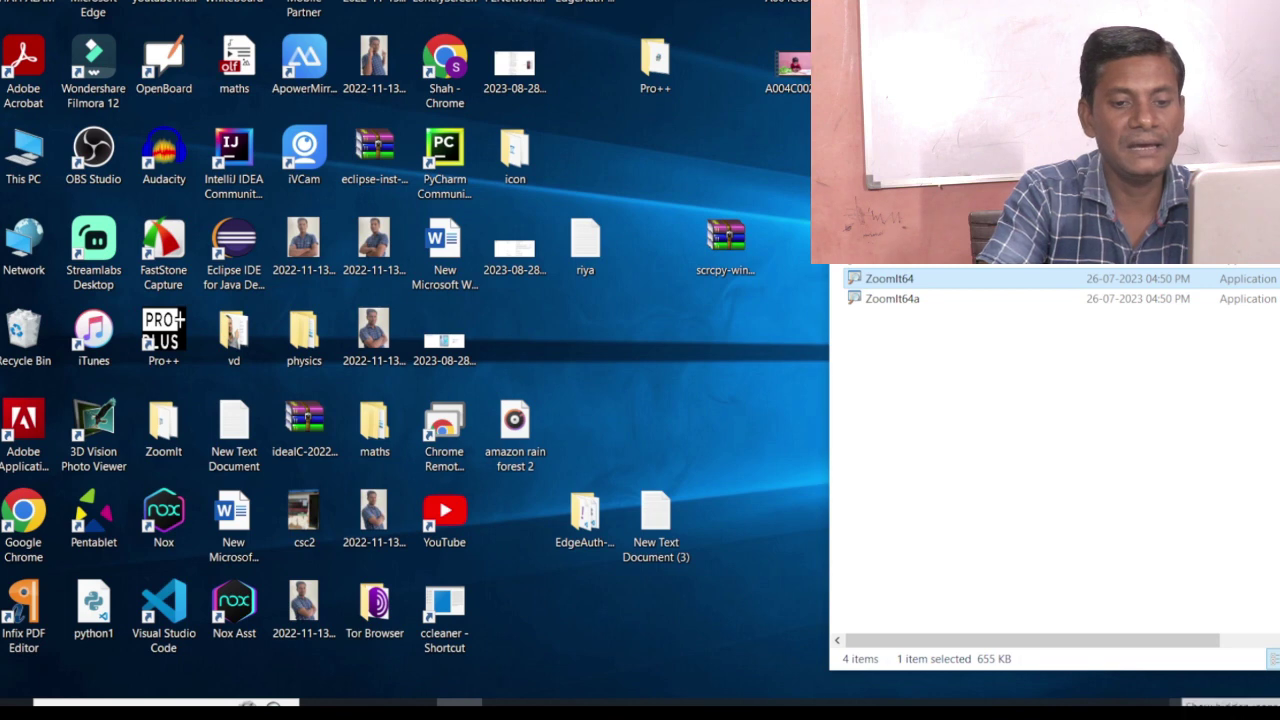
Step: Reopen the ZoomIt options, read the drawing instructions and the draw-without-zoom hotkey, and accept the dialog
{"action": "left_click", "coordinate": [1146, 712]}
{"action": "right_click", "coordinate": [1143, 678]}
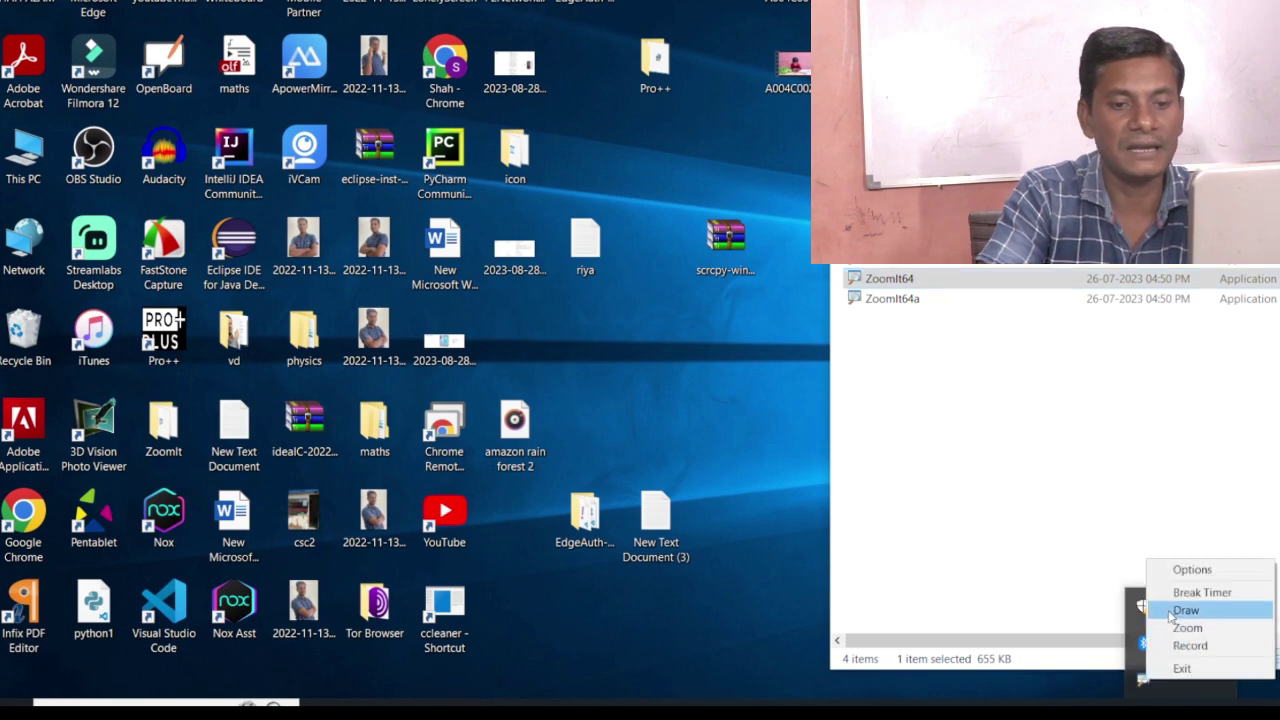
{"action": "left_click", "coordinate": [1183, 572]}
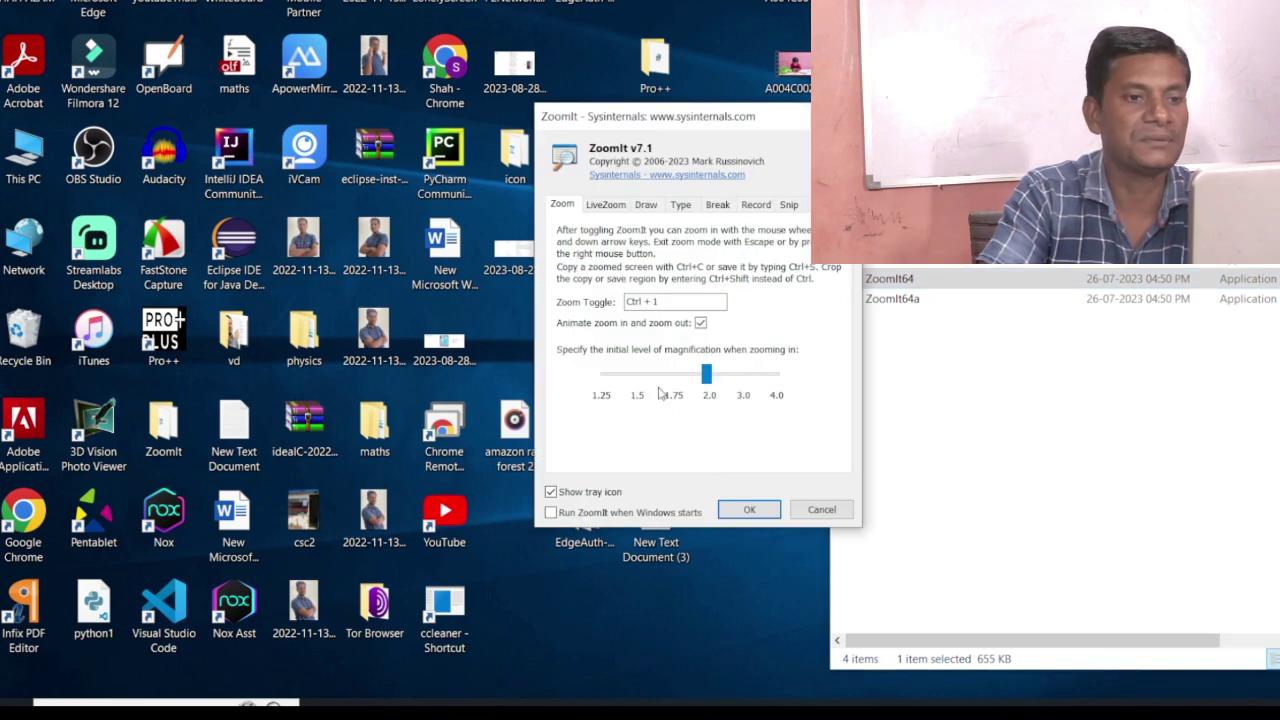
{"action": "left_click", "coordinate": [646, 205]}
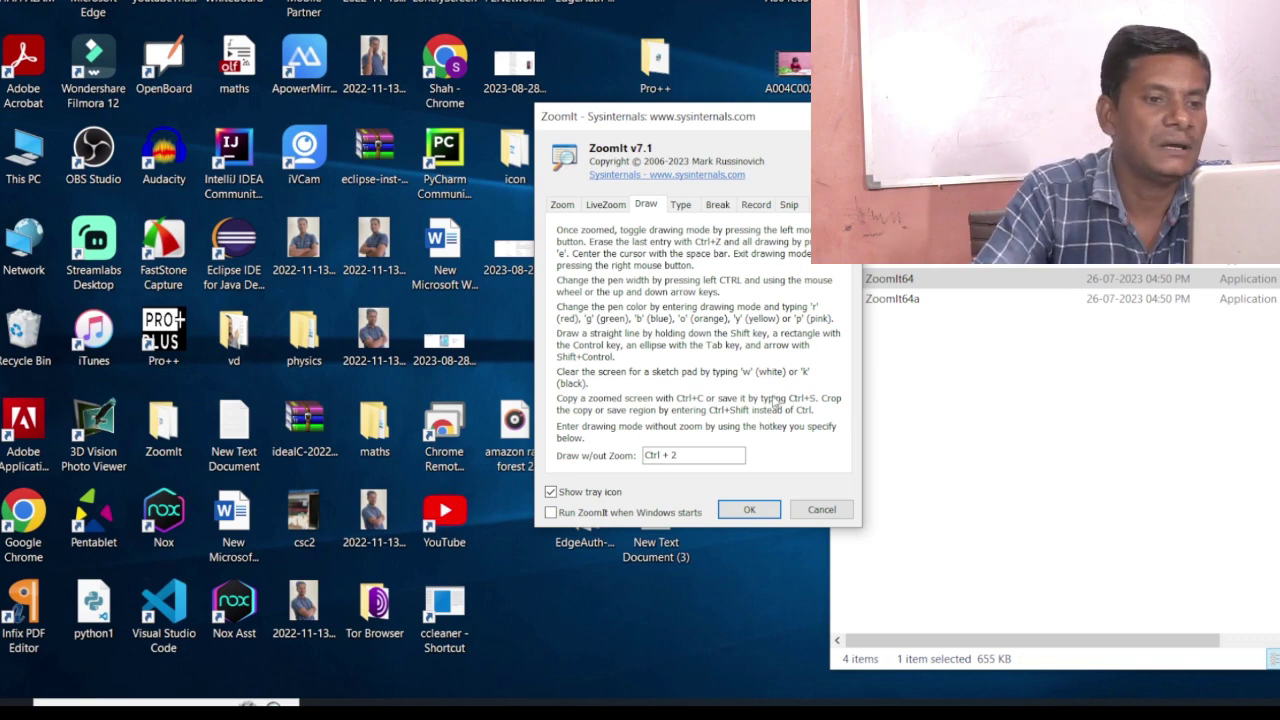
{"action": "key", "text": "Return"}
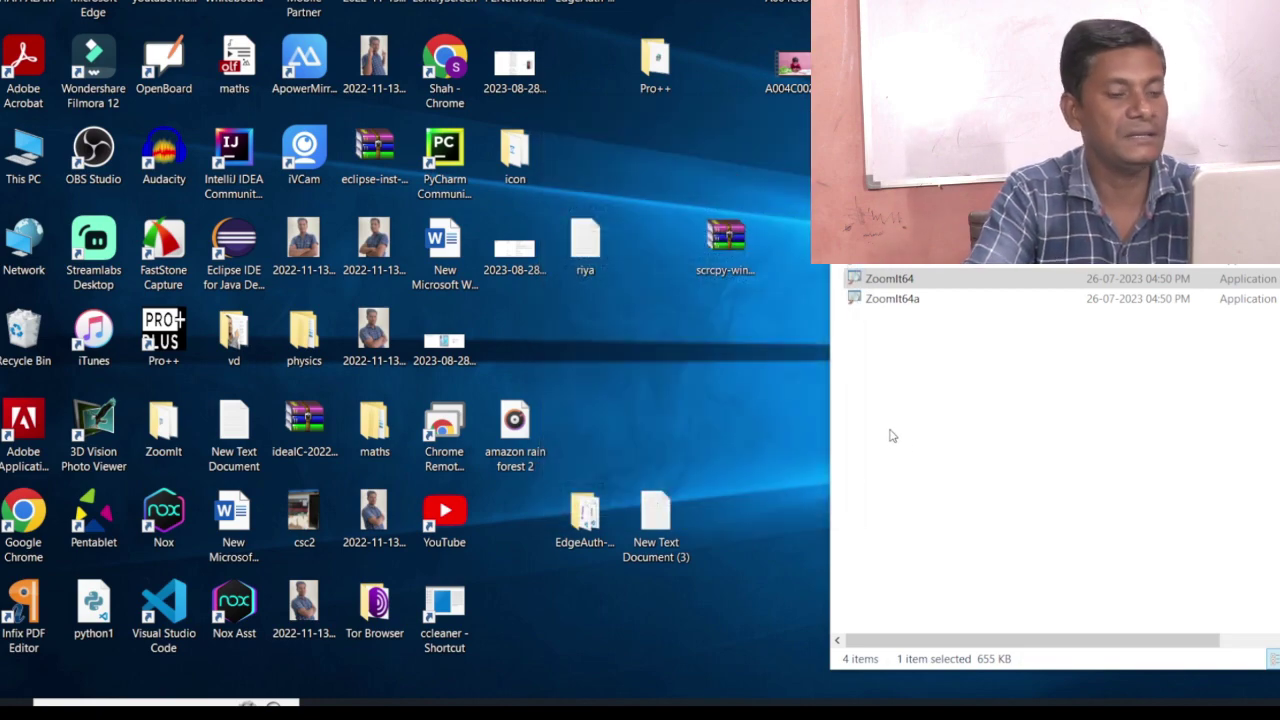
Step: Zoom into the screen, draw red freehand marks beside the ZoomIt64 and ZoomIt64a files, and leave zoom mode
{"action": "key", "text": "ctrl+1"}
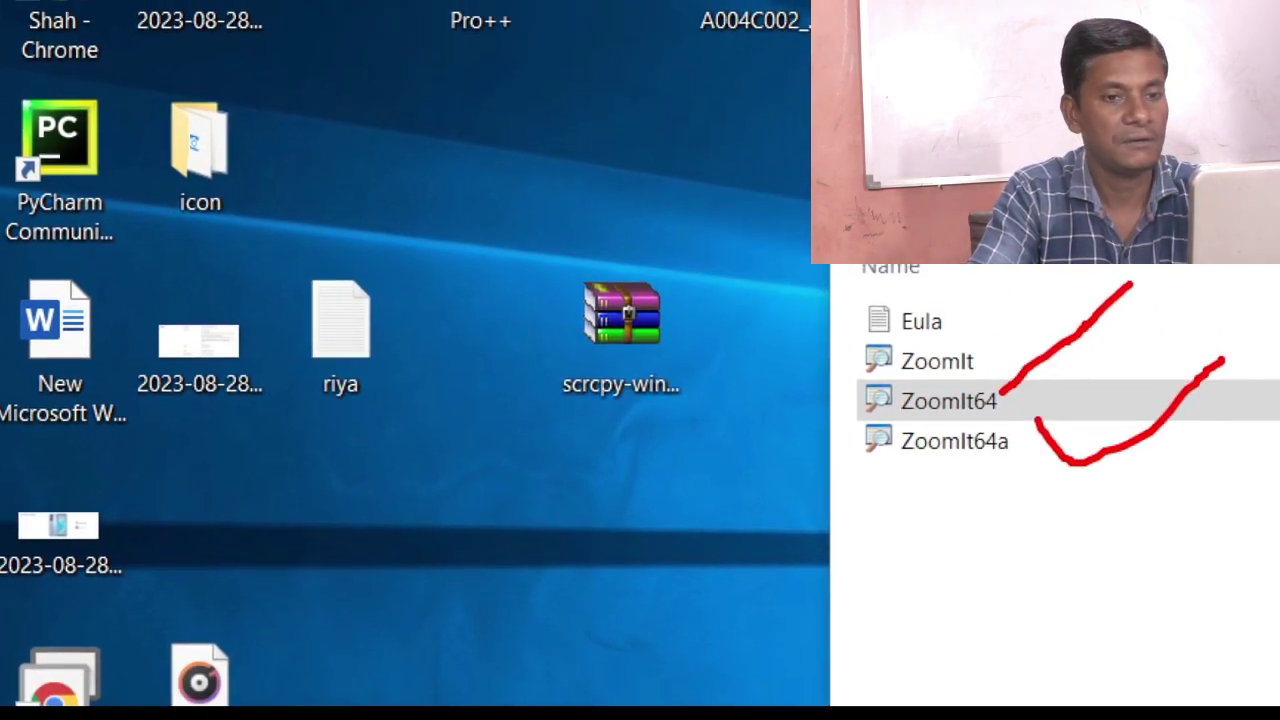
{"action": "key", "text": "Escape"}
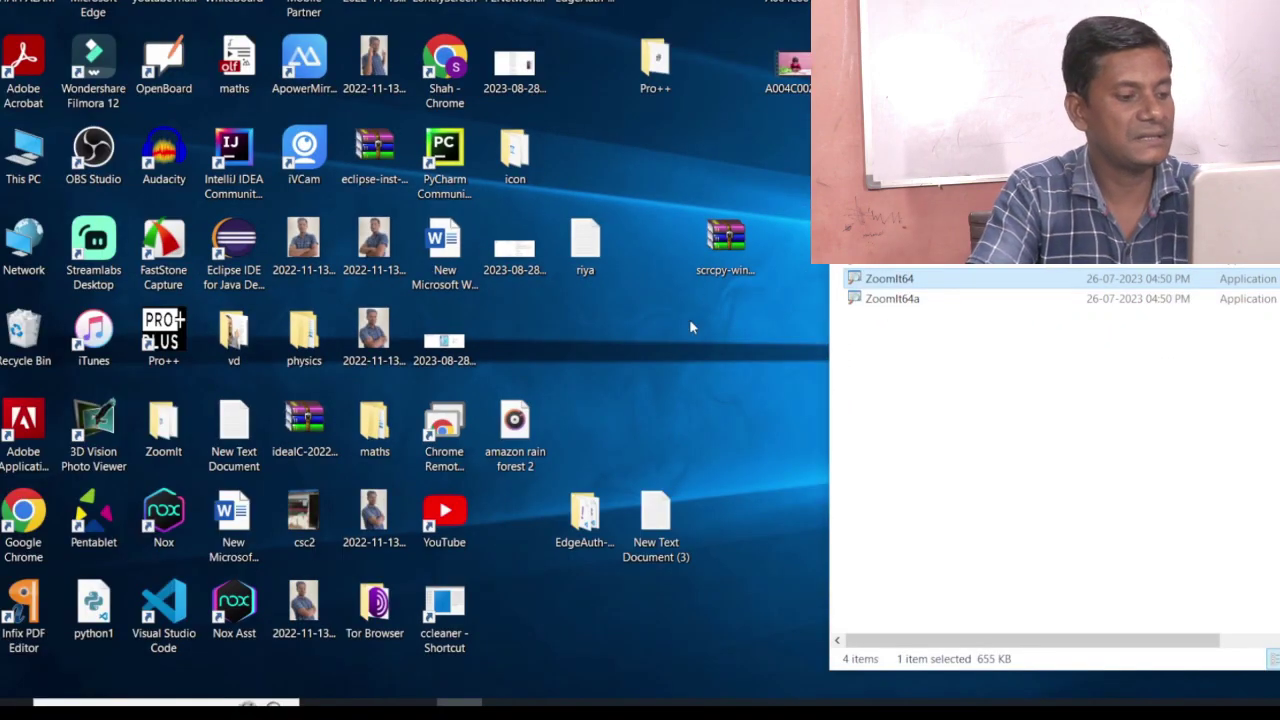
{"action": "key", "text": "ctrl+1"}
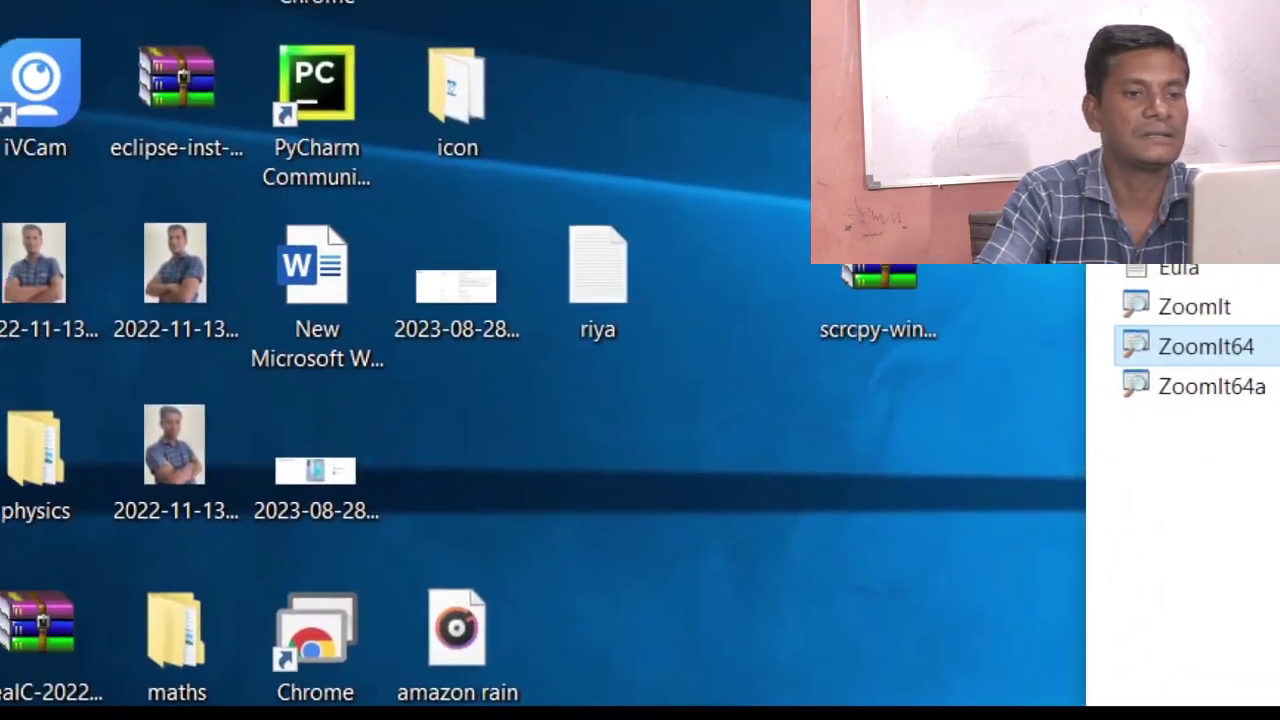
{"action": "key", "text": "Escape"}
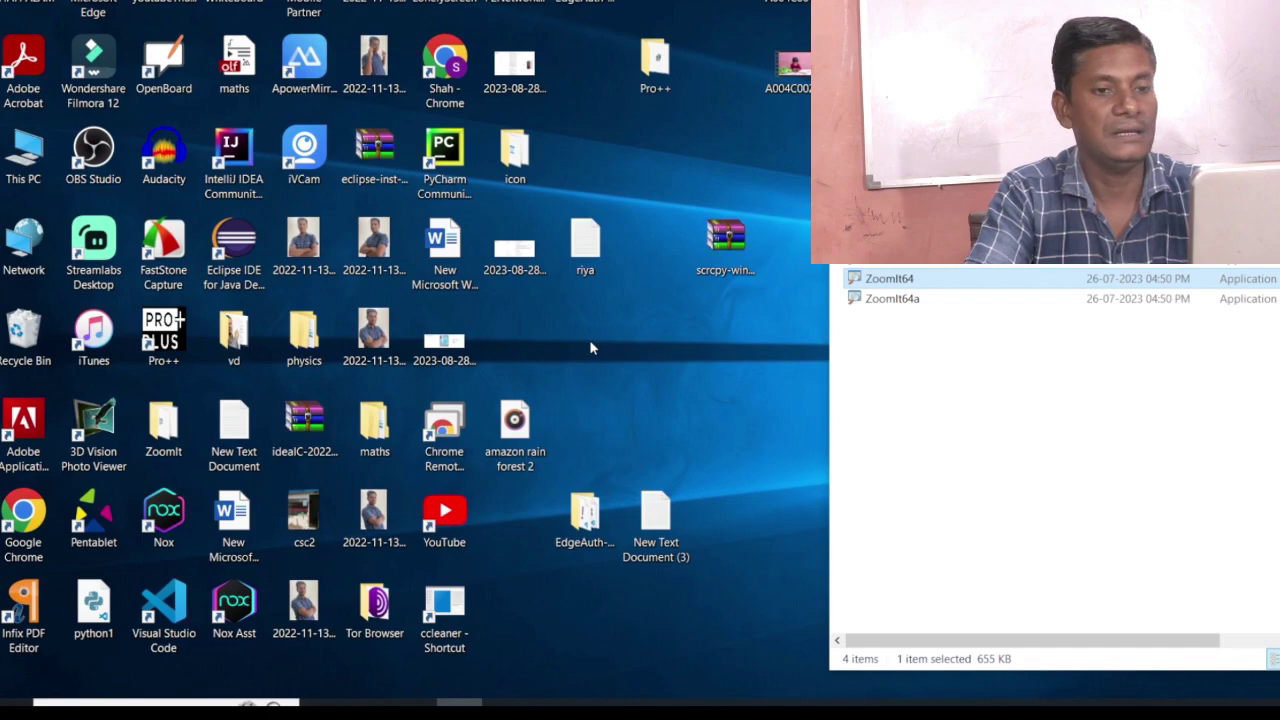
Step: Switch the screen zoom on and off repeatedly, raising and lowering the magnification while zoomed
{"action": "key", "text": "ctrl+1"}
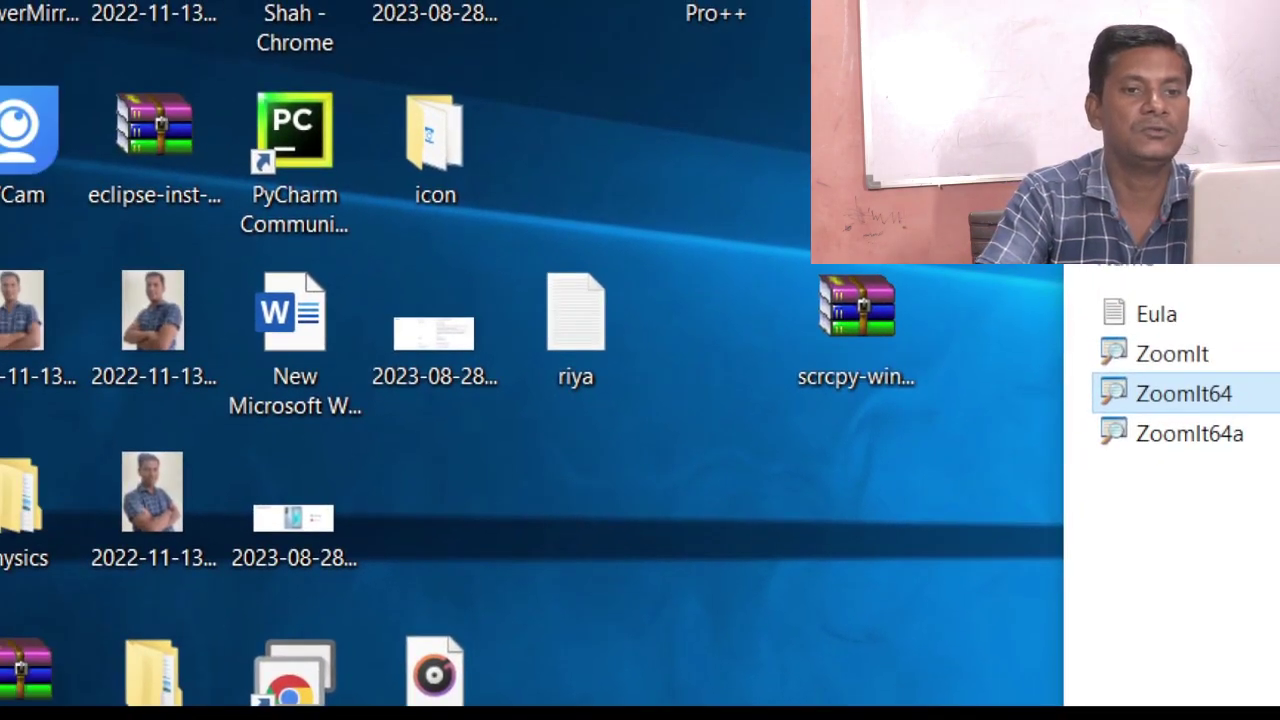
{"action": "key", "text": "ctrl+1"}
{"action": "key", "text": "ctrl+1"}
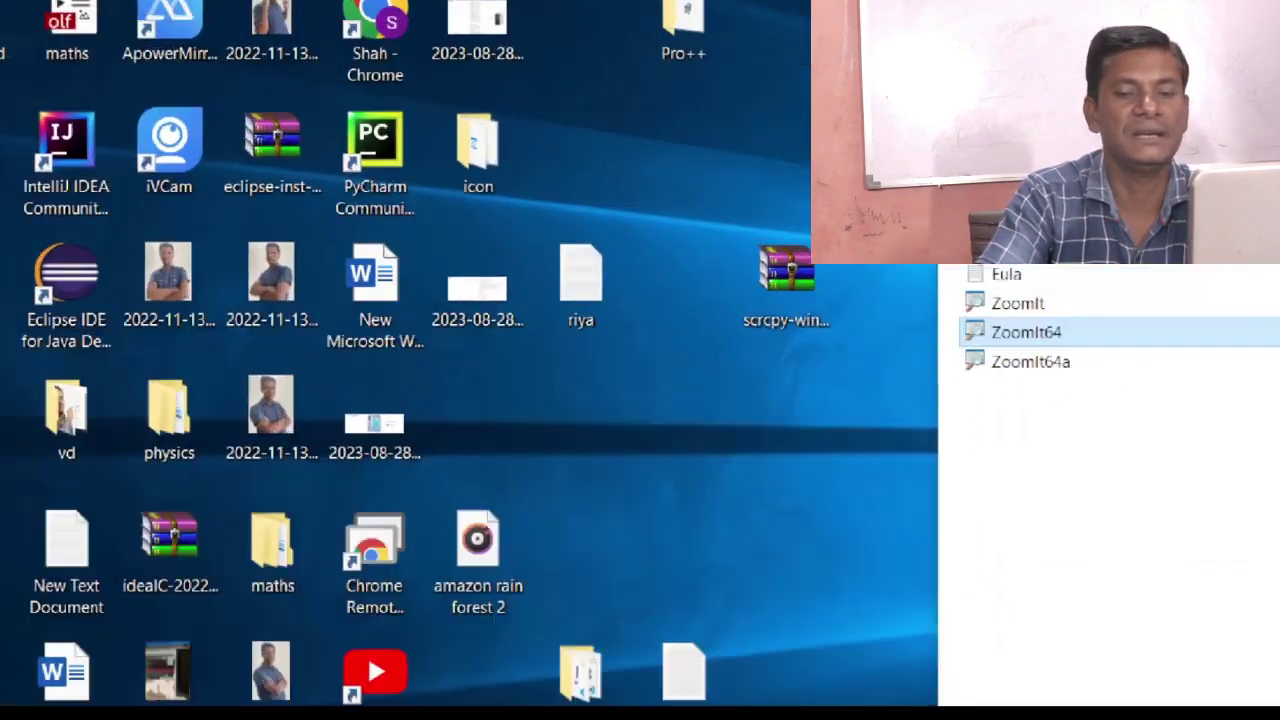
{"action": "scroll", "coordinate": [640, 360], "scroll_direction": "up", "scroll_amount": 2}
{"action": "key", "text": "ctrl+1"}
{"action": "key", "text": "ctrl+1"}
{"action": "scroll", "coordinate": [640, 360], "scroll_direction": "down", "scroll_amount": 2}
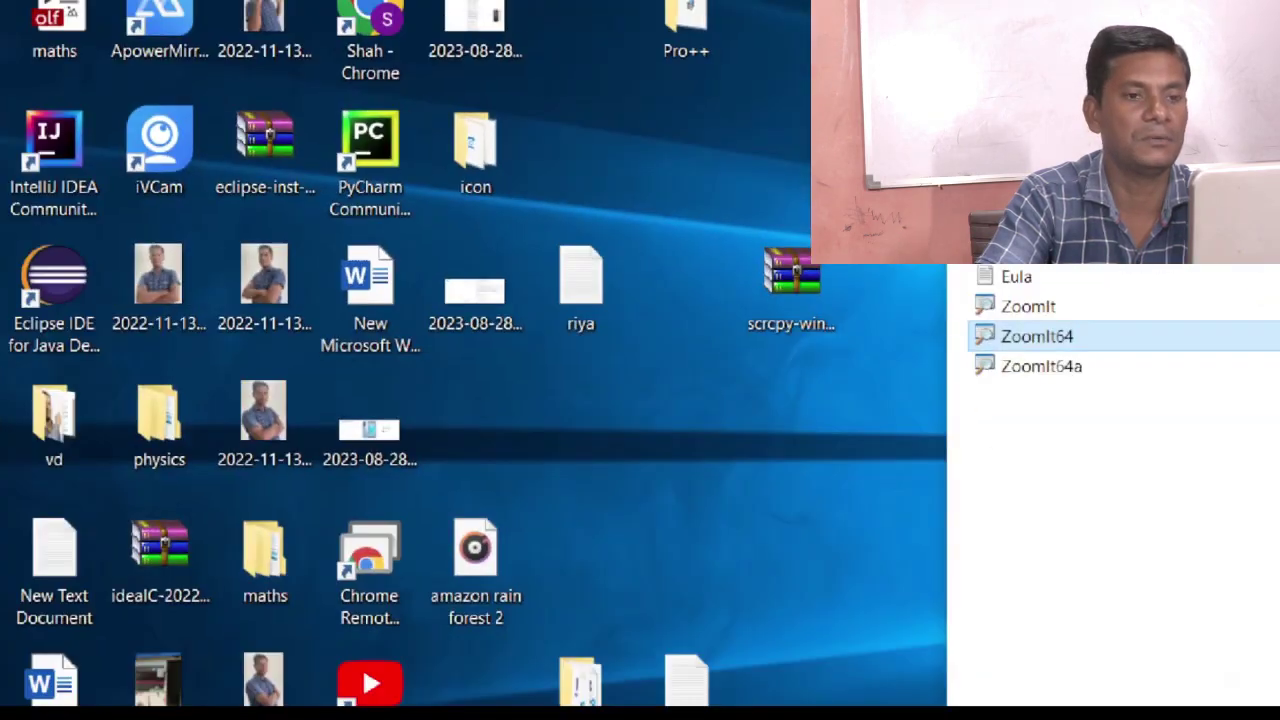
{"action": "key", "text": "ctrl+1"}
{"action": "key", "text": "ctrl+1"}
{"action": "scroll", "coordinate": [640, 360], "scroll_direction": "down", "scroll_amount": 2}
{"action": "scroll", "coordinate": [640, 360], "scroll_direction": "up", "scroll_amount": 2}
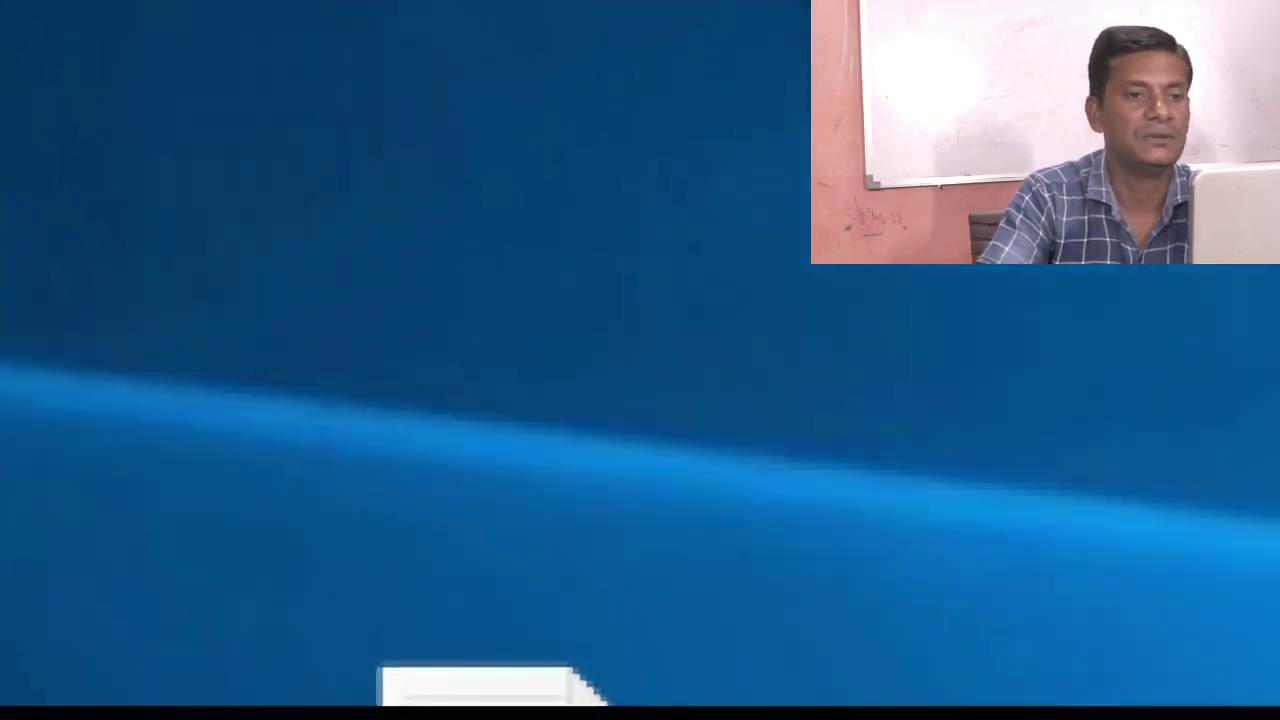
{"action": "key", "text": "ctrl+1"}
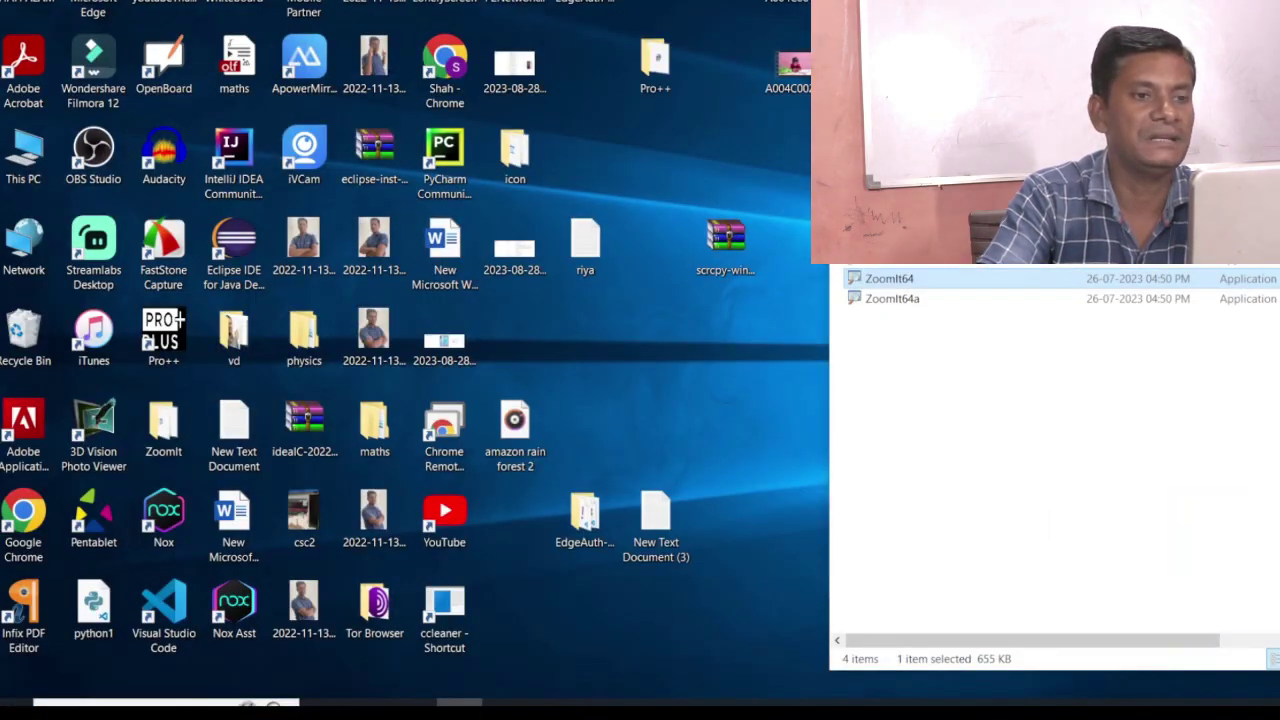
{"action": "key", "text": "ctrl+1"}
{"action": "key", "text": "ctrl+1"}
{"action": "key", "text": "ctrl+1"}
{"action": "key", "text": "ctrl+1"}
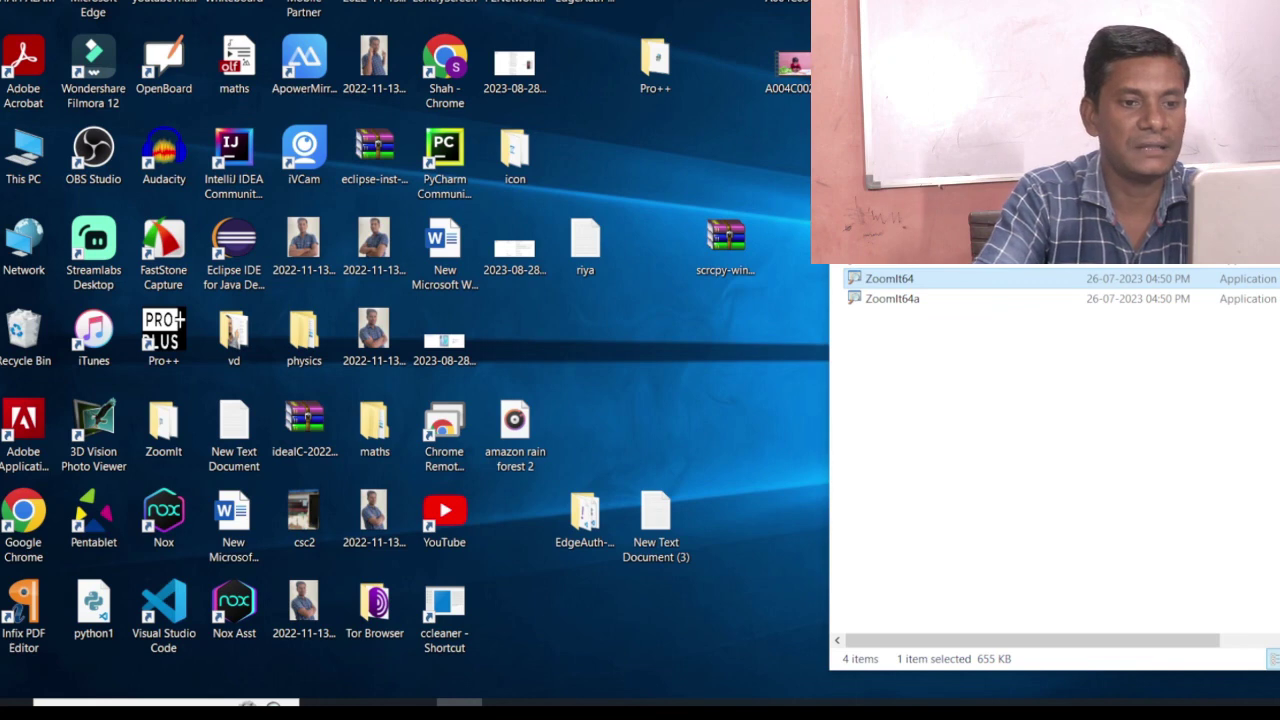
Step: Start ZoomIt's drawing mode without zoom and draw a red check mark on the desktop and an outline around ZoomIt64
{"action": "left_click", "coordinate": [1172, 704]}
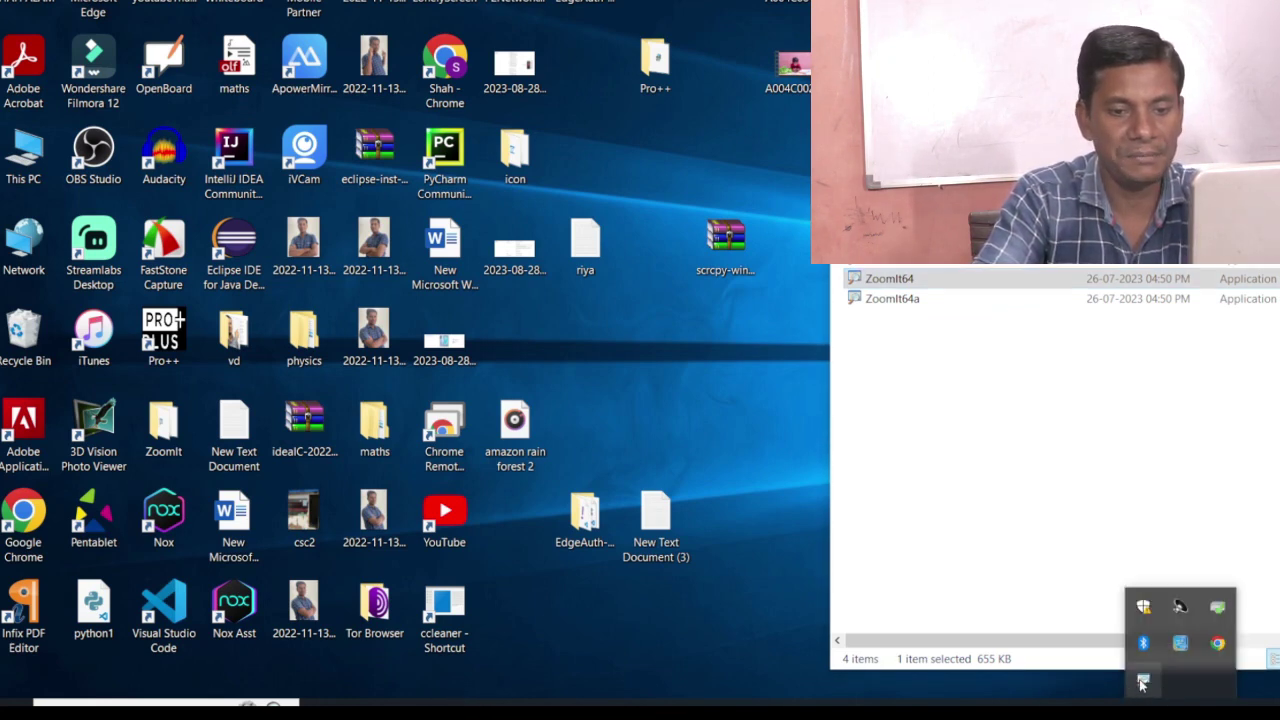
{"action": "right_click", "coordinate": [1143, 683]}
{"action": "left_click", "coordinate": [1180, 611]}
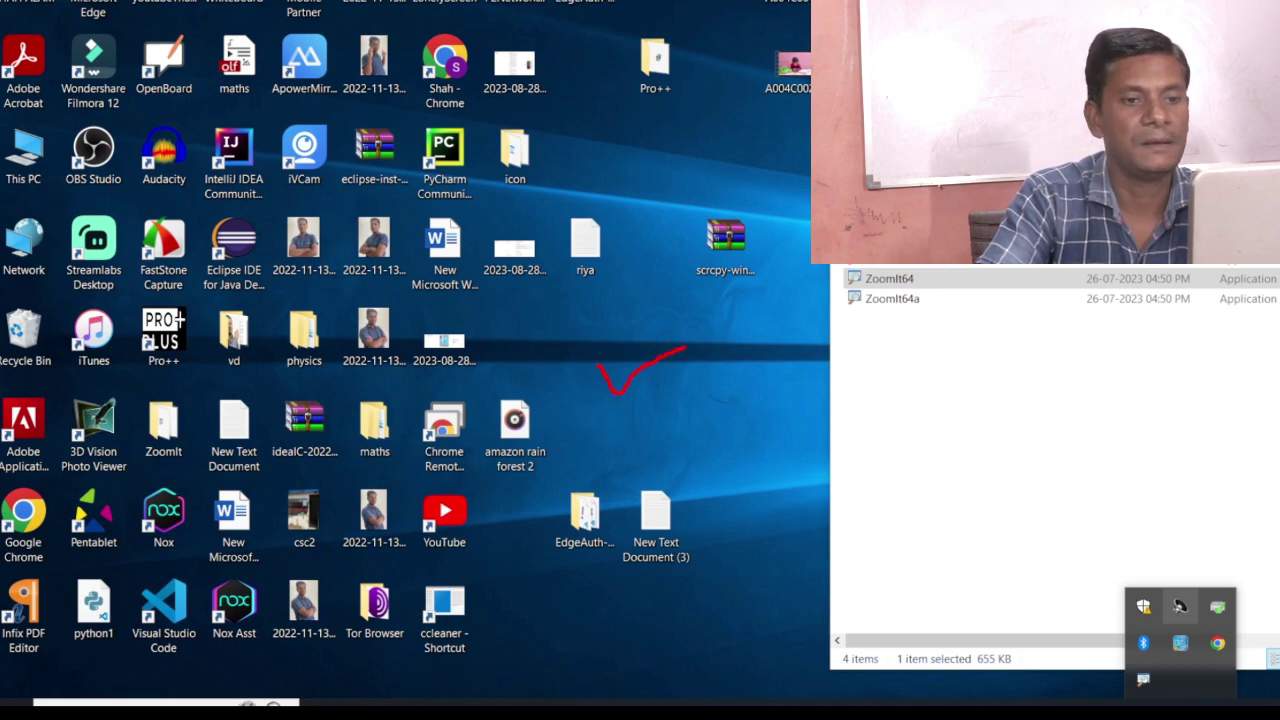
{"action": "mouse_move", "coordinate": [850, 268]}
{"action": "left_mouse_down"}
{"action": "mouse_move", "coordinate": [915, 284]}
{"action": "mouse_move", "coordinate": [872, 290]}
{"action": "left_mouse_up"}
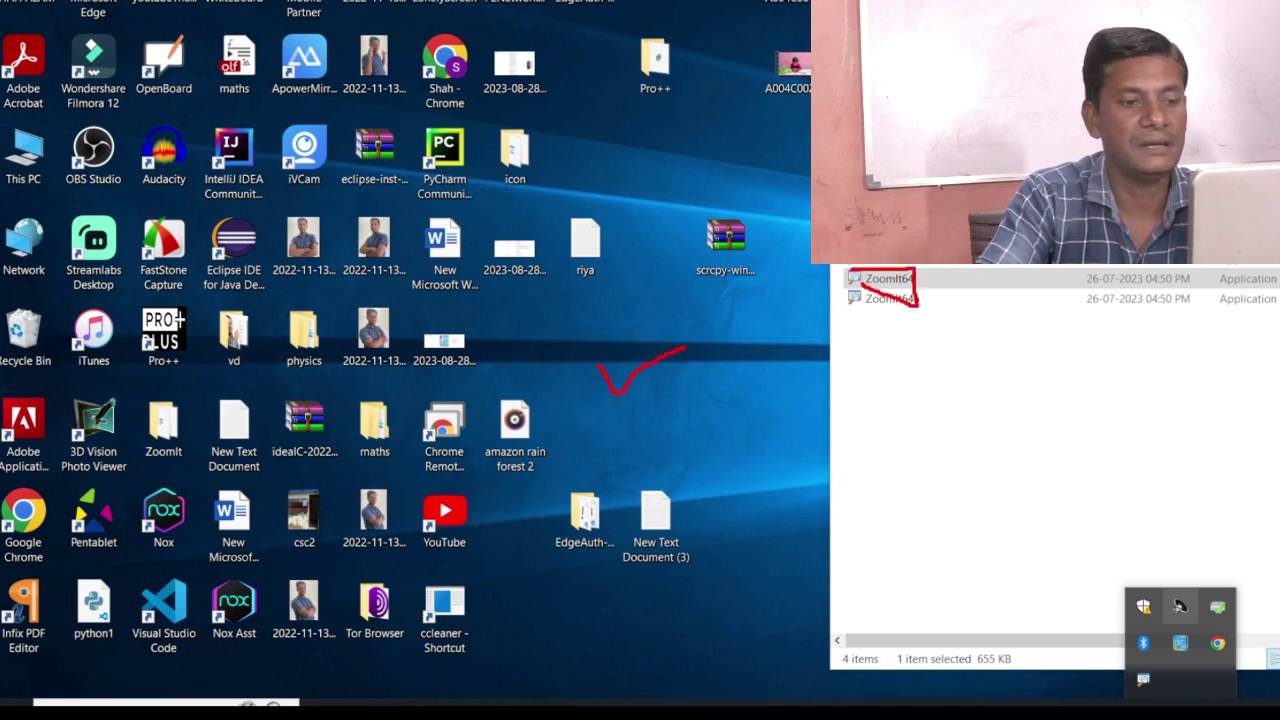
Step: Erase the drawing, put a red check mark under scrcpy-win, and outline the IntelliJ IDEA, riya and ideaIC icons
{"action": "key", "text": "e"}
{"action": "left_click_drag", "start_coordinate": [667, 286], "coordinate": [778, 275]}
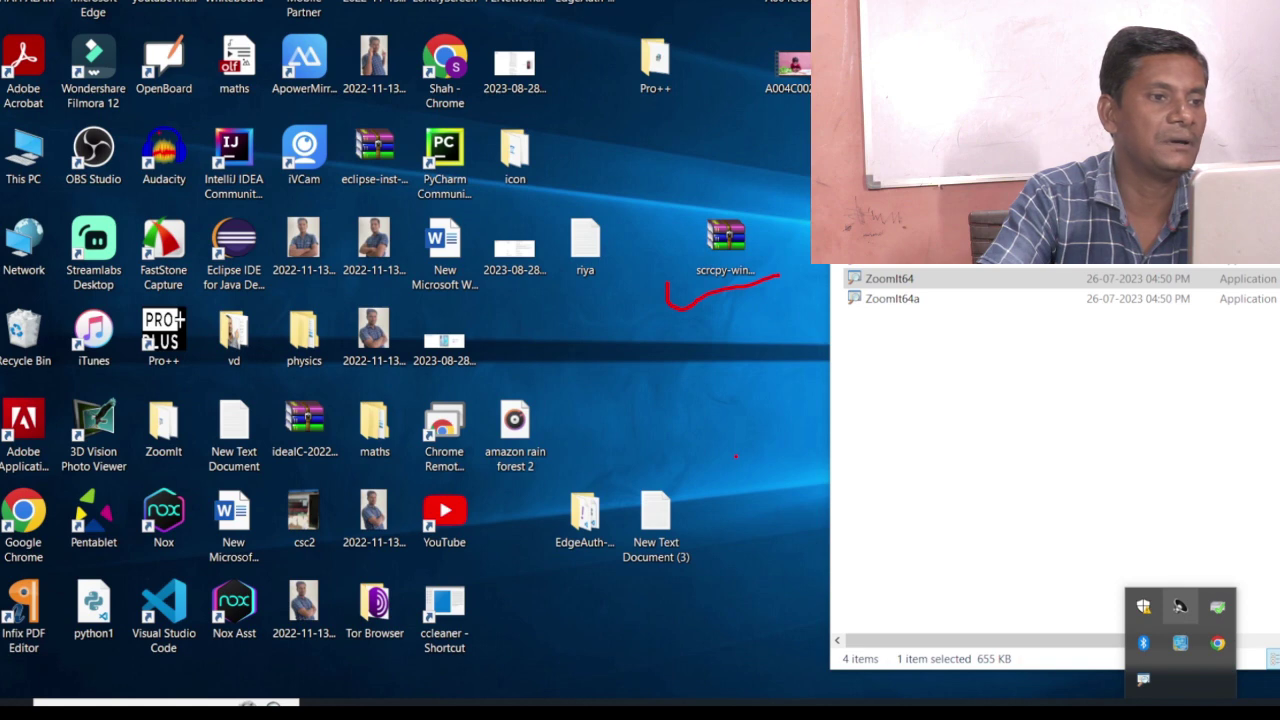
{"action": "mouse_move", "coordinate": [163, 131]}
{"action": "left_mouse_down"}
{"action": "mouse_move", "coordinate": [360, 226]}
{"action": "mouse_move", "coordinate": [170, 140]}
{"action": "left_mouse_up"}
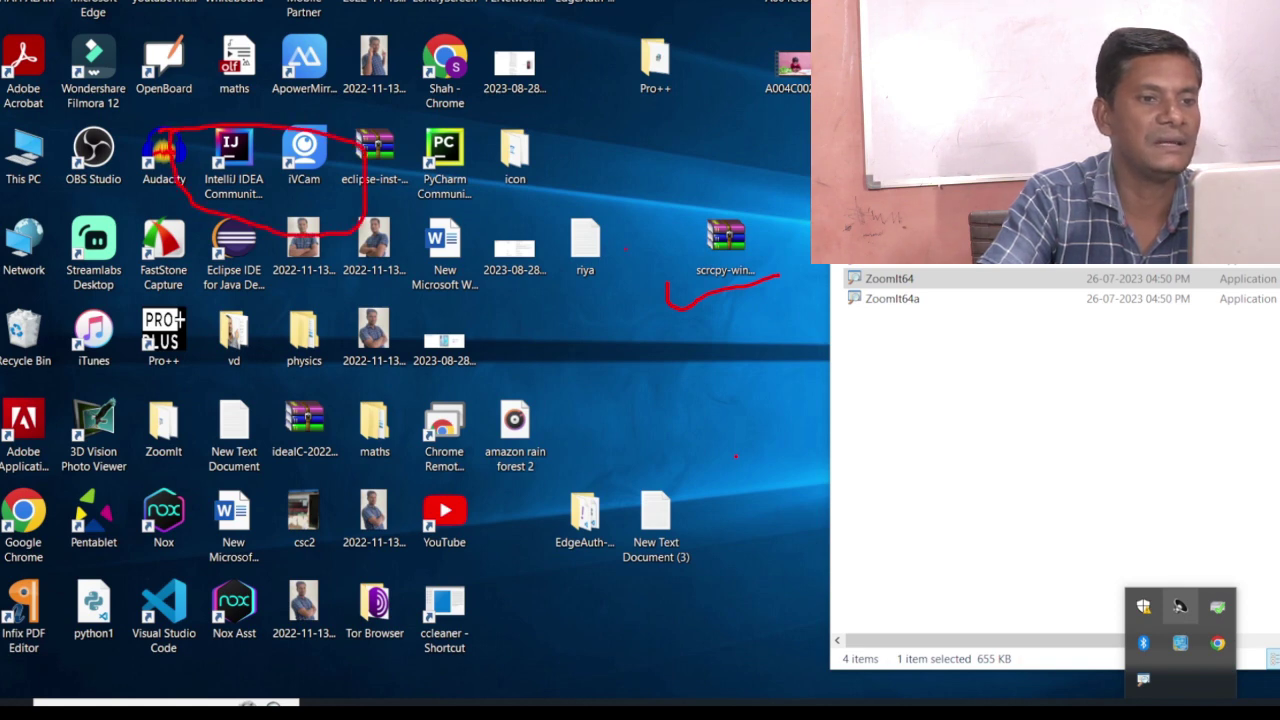
{"action": "left_click_drag", "start_coordinate": [623, 219], "coordinate": [534, 287]}
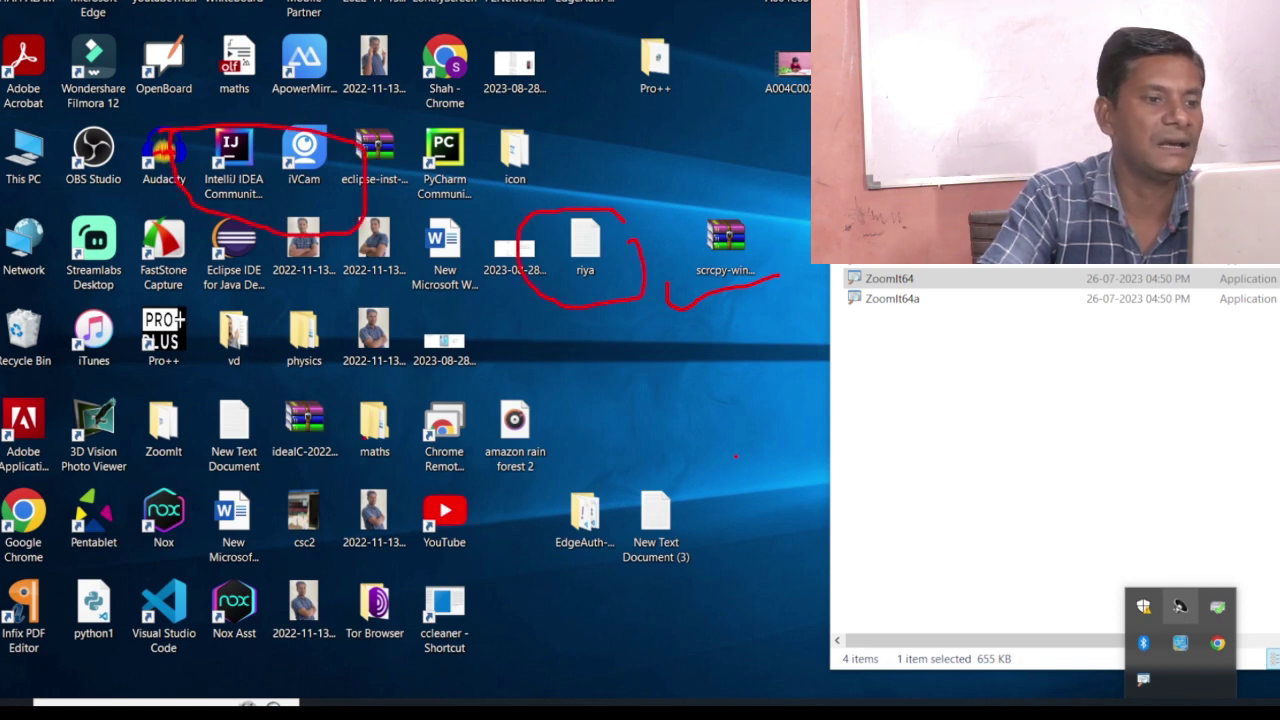
{"action": "mouse_move", "coordinate": [282, 418]}
{"action": "left_mouse_down"}
{"action": "mouse_move", "coordinate": [364, 410]}
{"action": "mouse_move", "coordinate": [392, 488]}
{"action": "mouse_move", "coordinate": [384, 452]}
{"action": "left_mouse_up"}
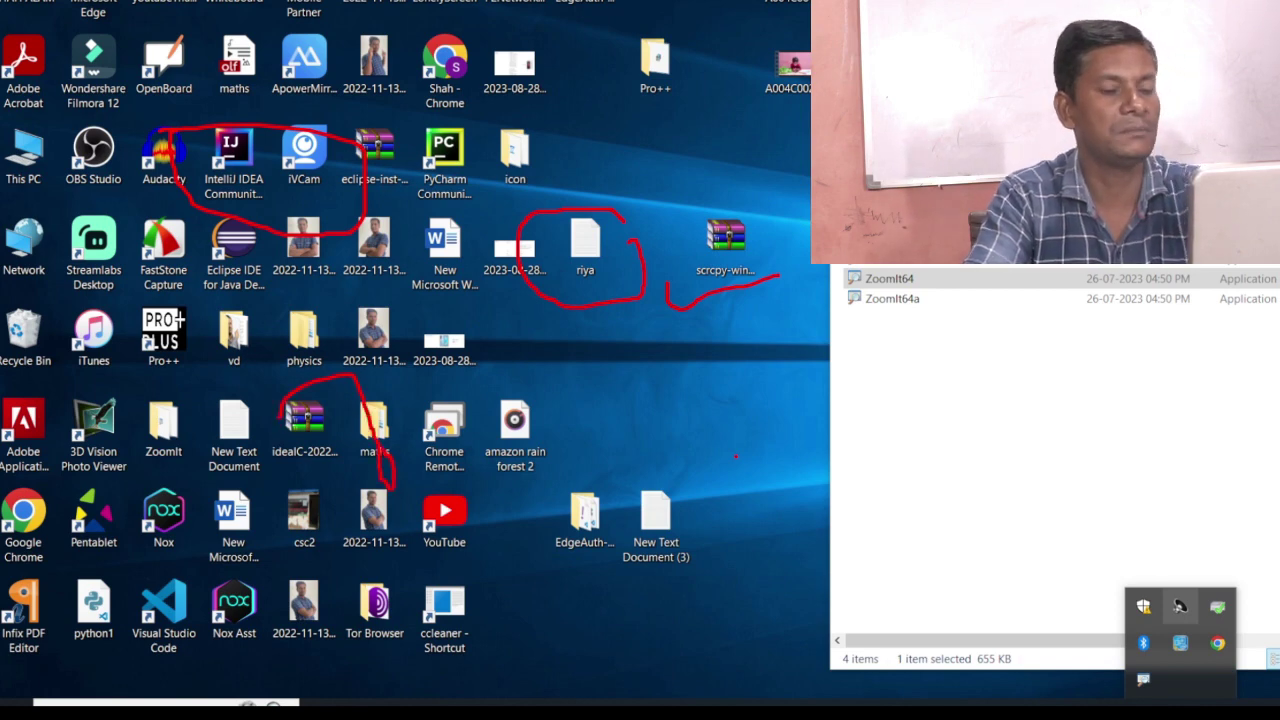
{"action": "left_click", "coordinate": [1180, 606]}
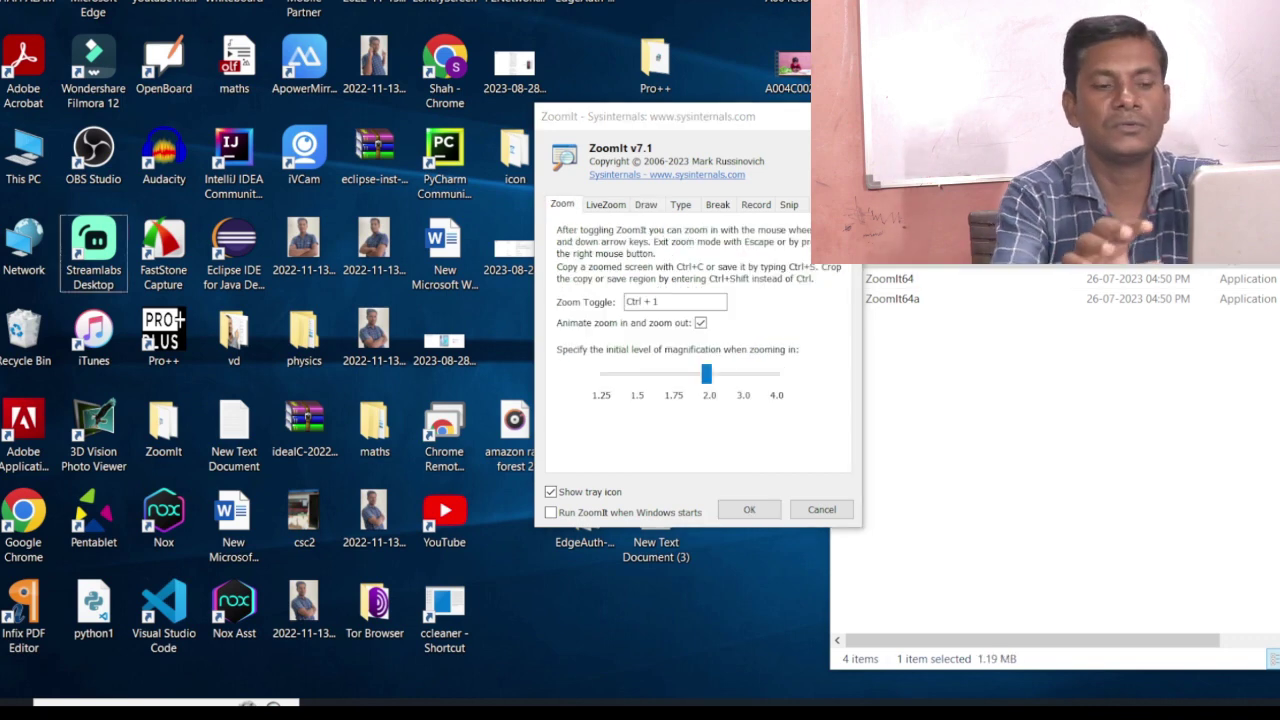
Step: Reopen ZoomIt's options, read the Type and Draw instructions, and close the dialog without saving changes
{"action": "key", "text": "Escape"}
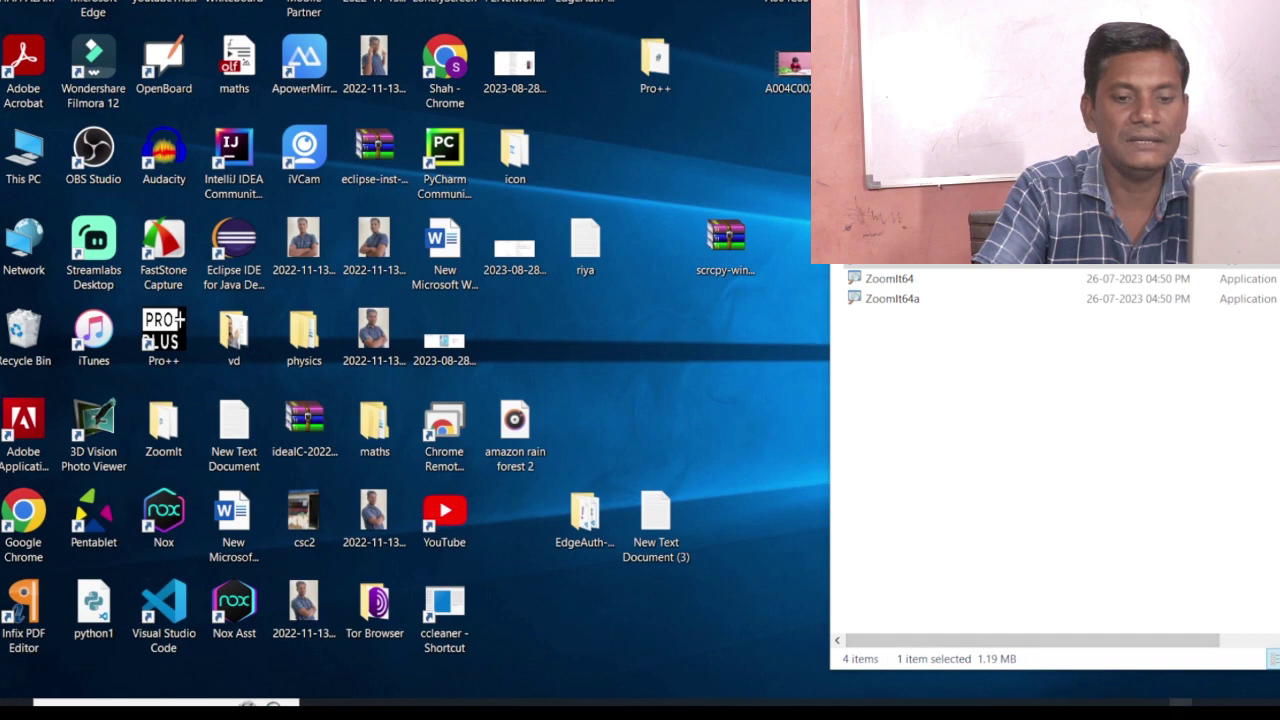
{"action": "left_click", "coordinate": [1181, 702]}
{"action": "right_click", "coordinate": [1152, 682]}
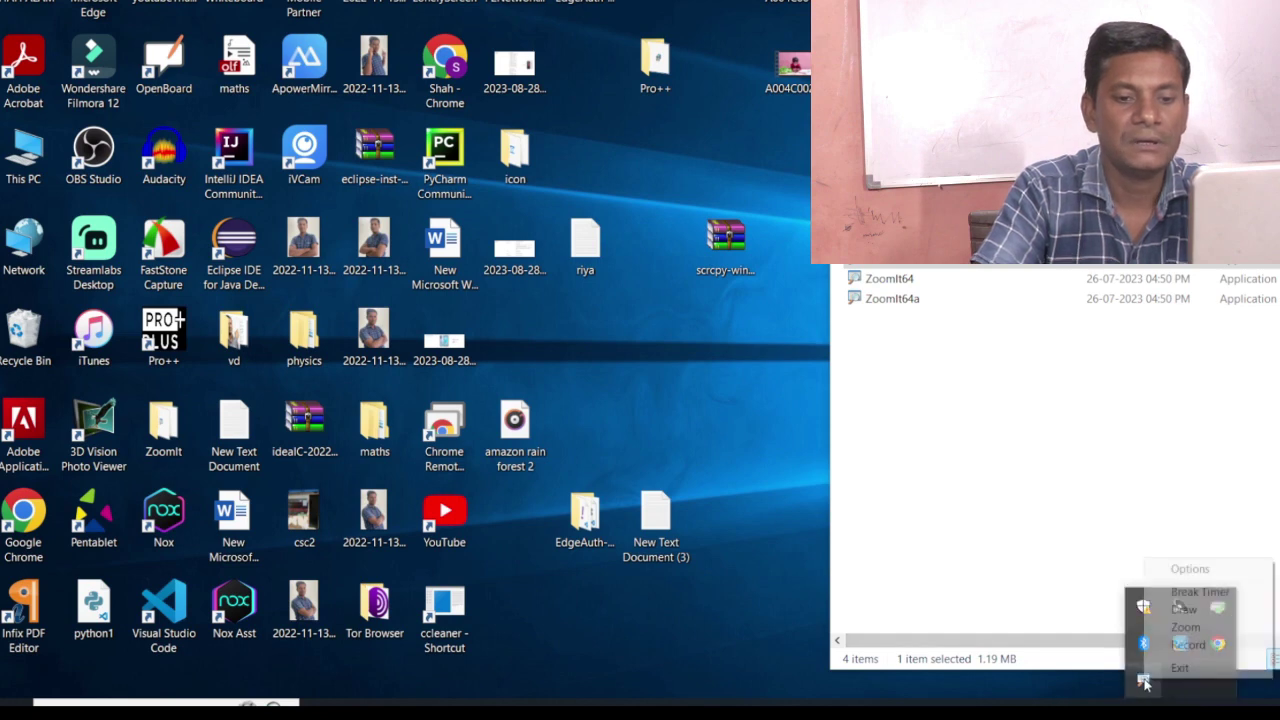
{"action": "left_click", "coordinate": [1188, 568]}
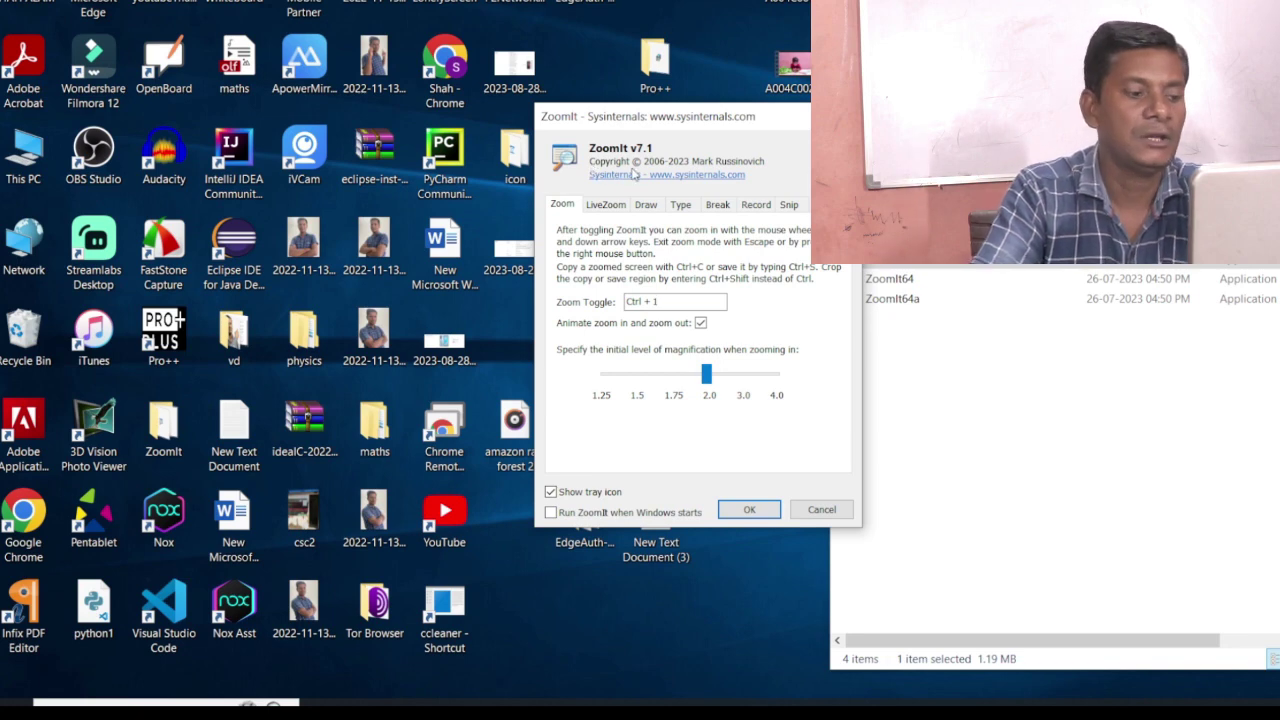
{"action": "key", "text": "ctrl+2"}
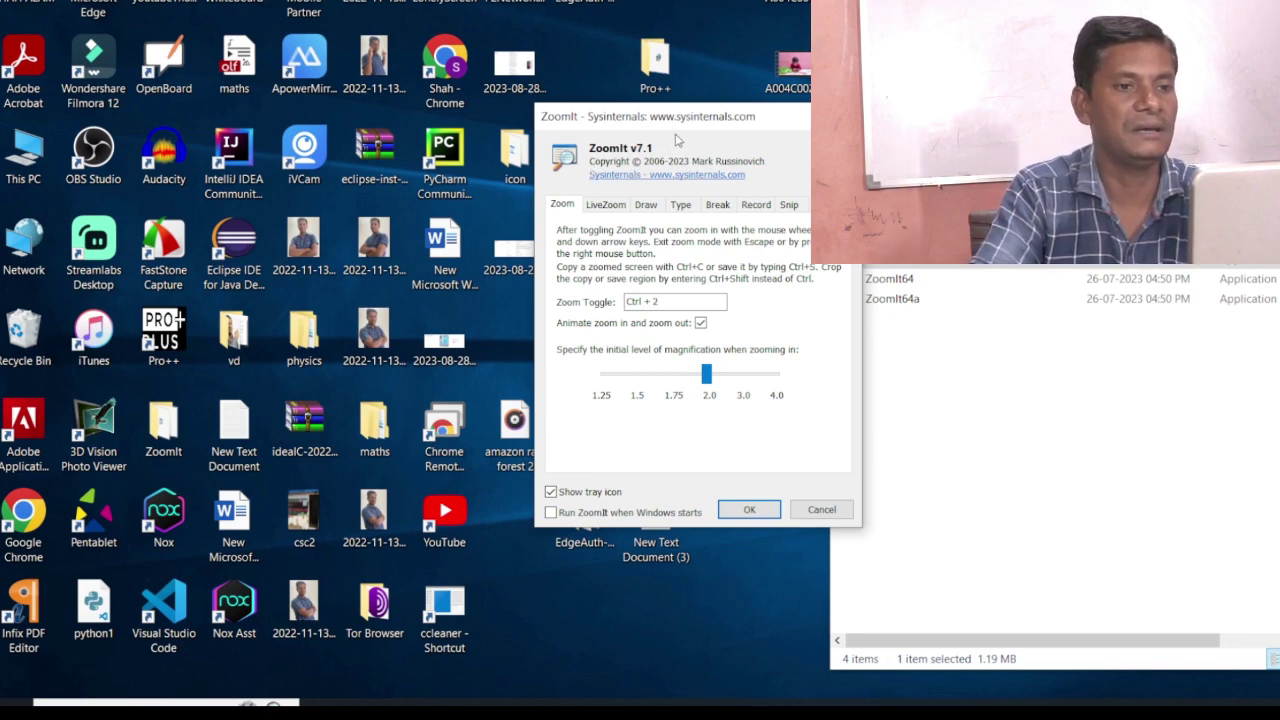
{"action": "left_click", "coordinate": [705, 80]}
{"action": "key", "text": "s"}
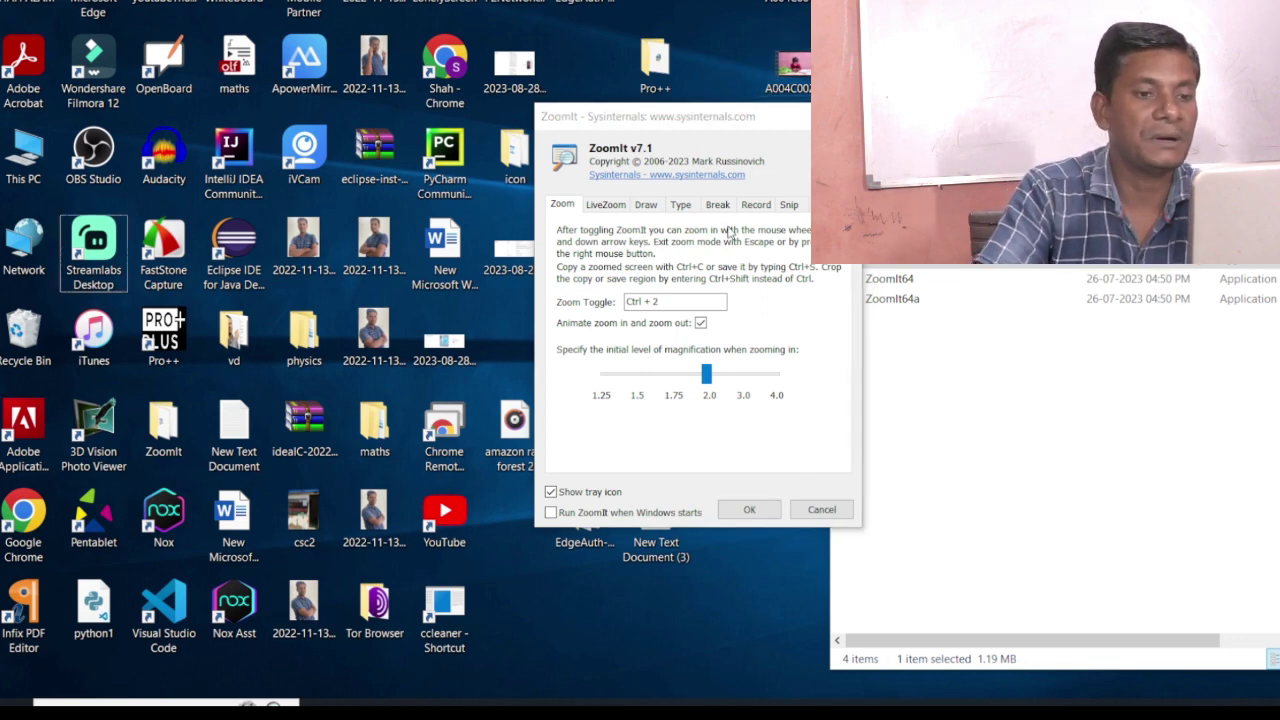
{"action": "left_click", "coordinate": [683, 206]}
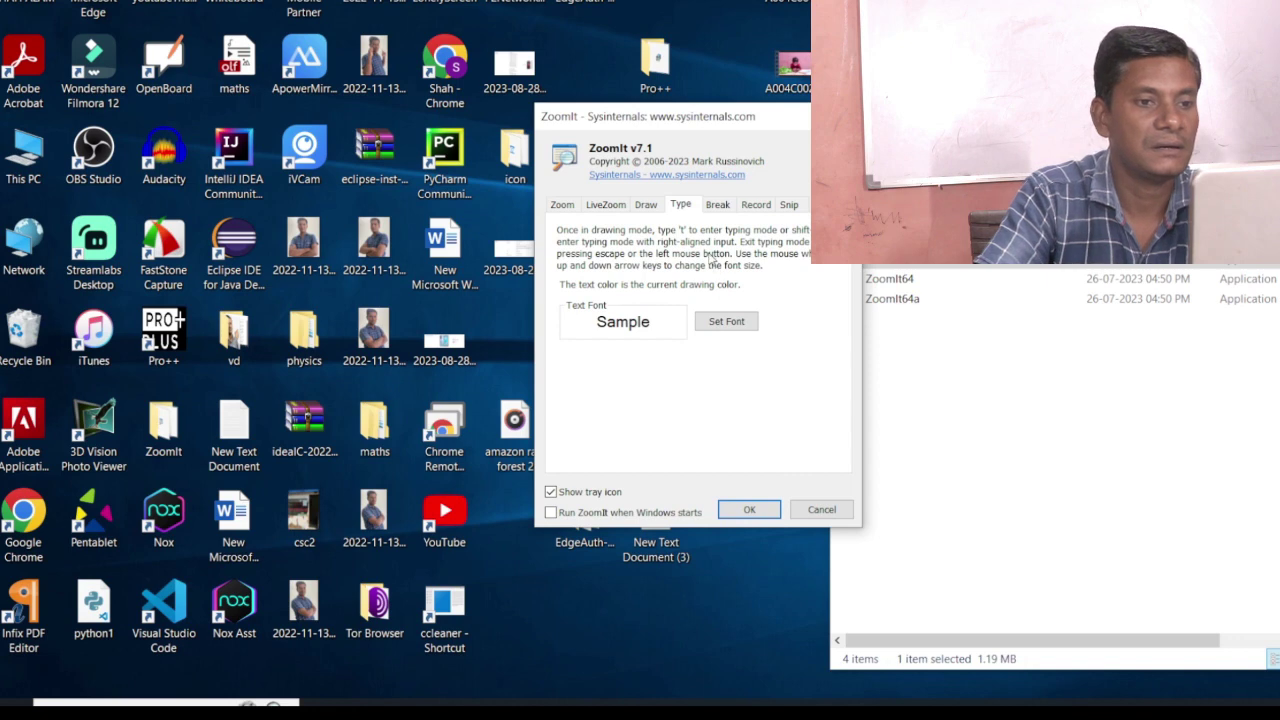
{"action": "left_click", "coordinate": [646, 204]}
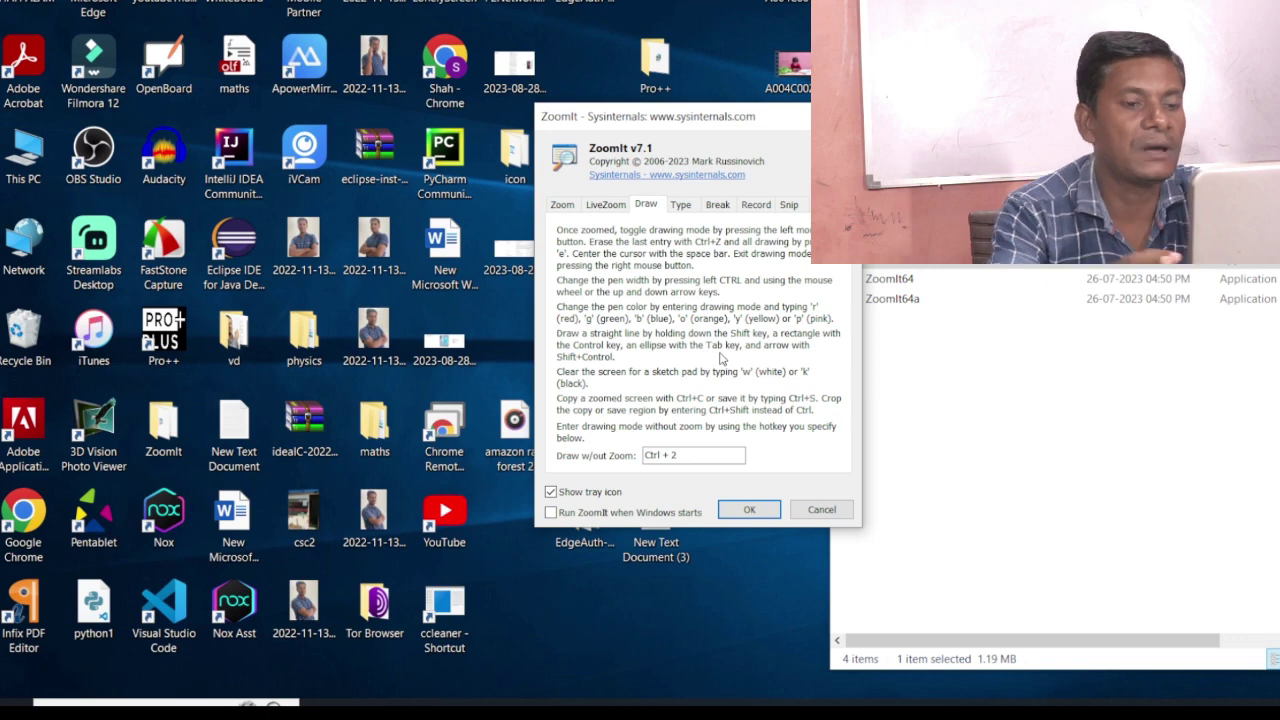
{"action": "left_click", "coordinate": [821, 510]}
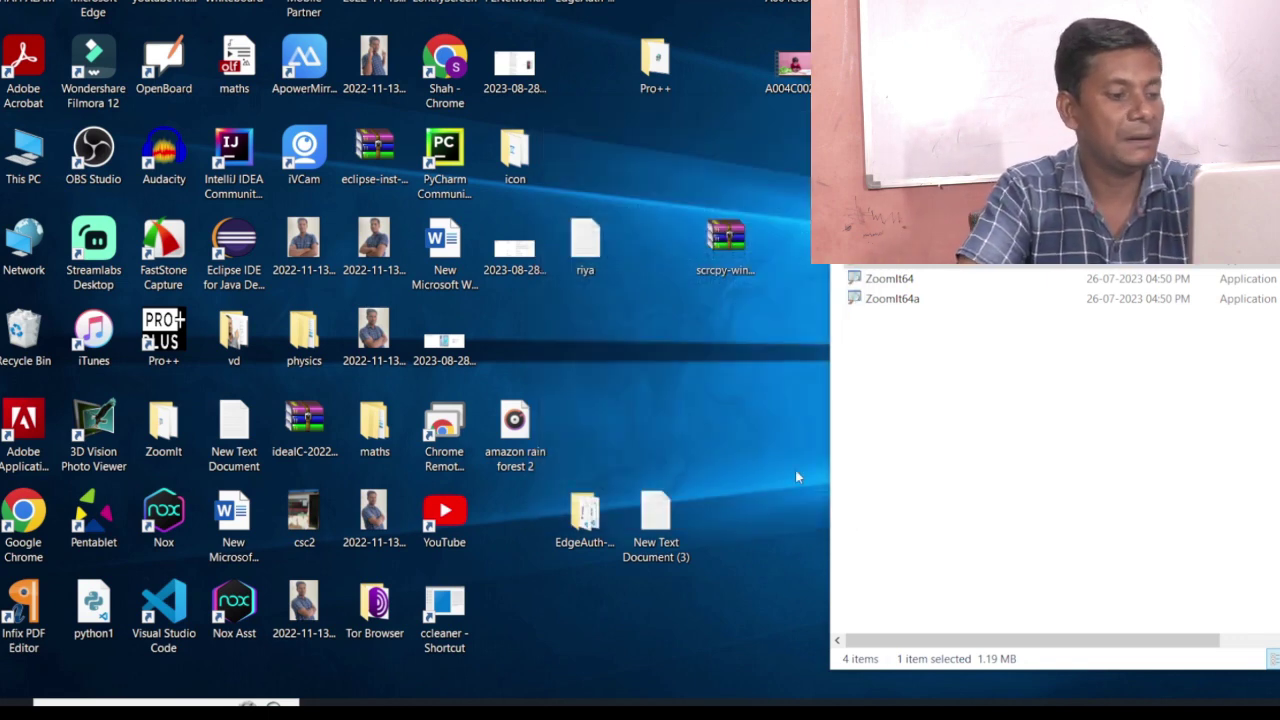
Step: Start drawing mode without zoom and draw a red check mark under scrcpy-win, three straight lines and several freehand strokes across the desktop
{"action": "key", "text": "ctrl+2"}
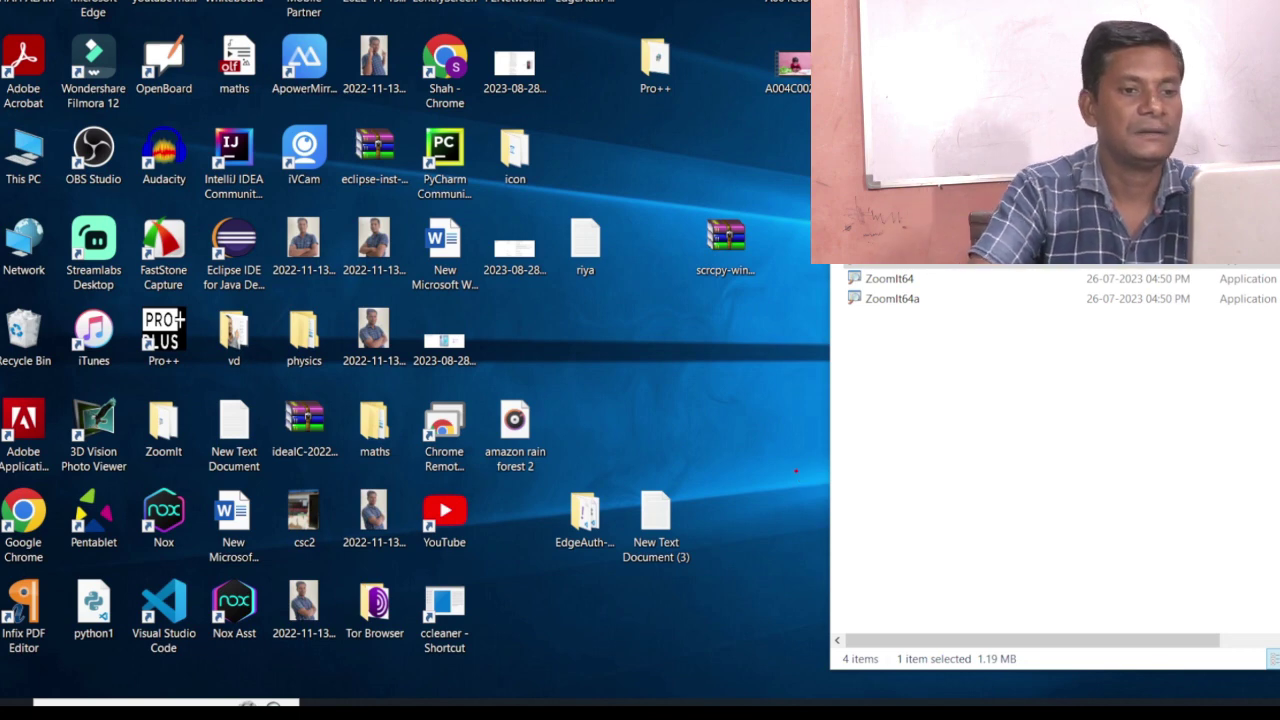
{"action": "left_click_drag", "start_coordinate": [675, 287], "coordinate": [722, 277]}
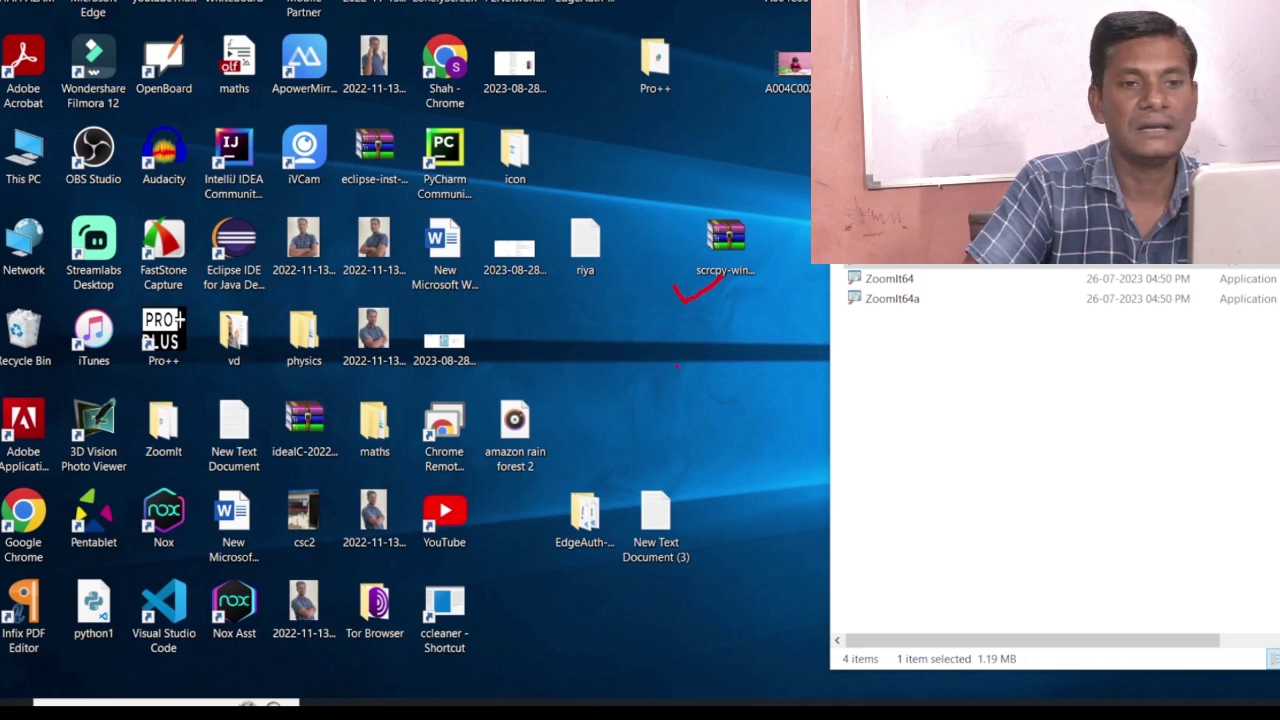
{"action": "key", "text": "g"}
{"action": "mouse_move", "coordinate": [677, 366]}
{"action": "left_mouse_down"}
{"action": "mouse_move", "coordinate": [771, 331]}
{"action": "mouse_move", "coordinate": [786, 298]}
{"action": "mouse_move", "coordinate": [928, 295]}
{"action": "mouse_move", "coordinate": [1035, 265]}
{"action": "left_mouse_up"}
{"action": "key", "text": "r"}
{"action": "left_click_drag", "start_coordinate": [700, 435], "coordinate": [1140, 328]}
{"action": "left_click_drag", "start_coordinate": [609, 172], "coordinate": [810, 126]}
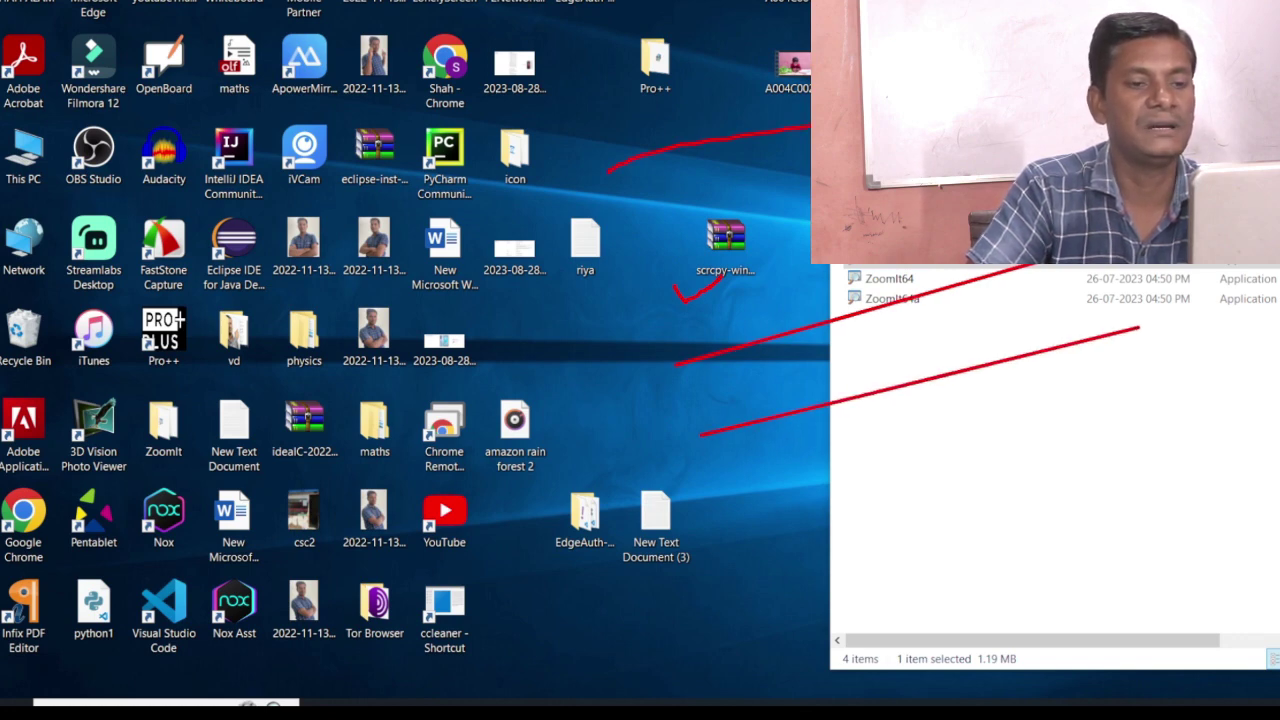
{"action": "left_click_drag", "start_coordinate": [646, 202], "coordinate": [788, 203]}
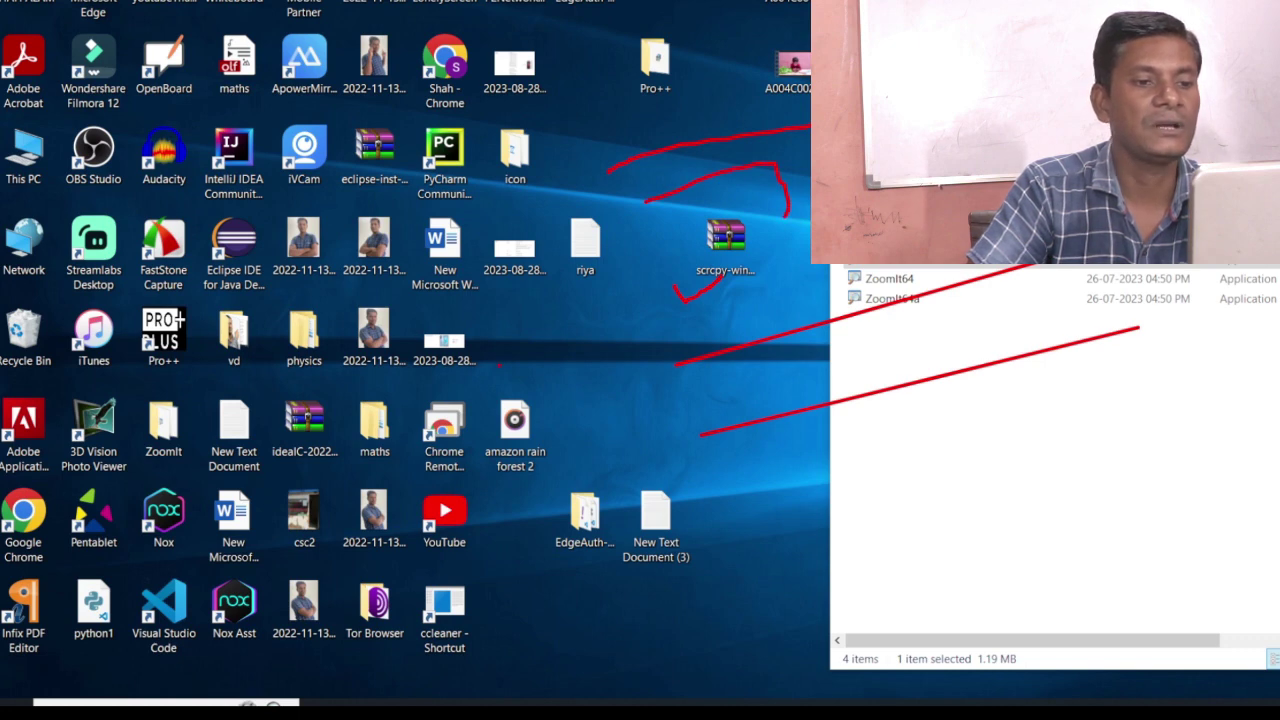
{"action": "left_click_drag", "start_coordinate": [499, 364], "coordinate": [1052, 266]}
{"action": "left_click_drag", "start_coordinate": [572, 447], "coordinate": [887, 359]}
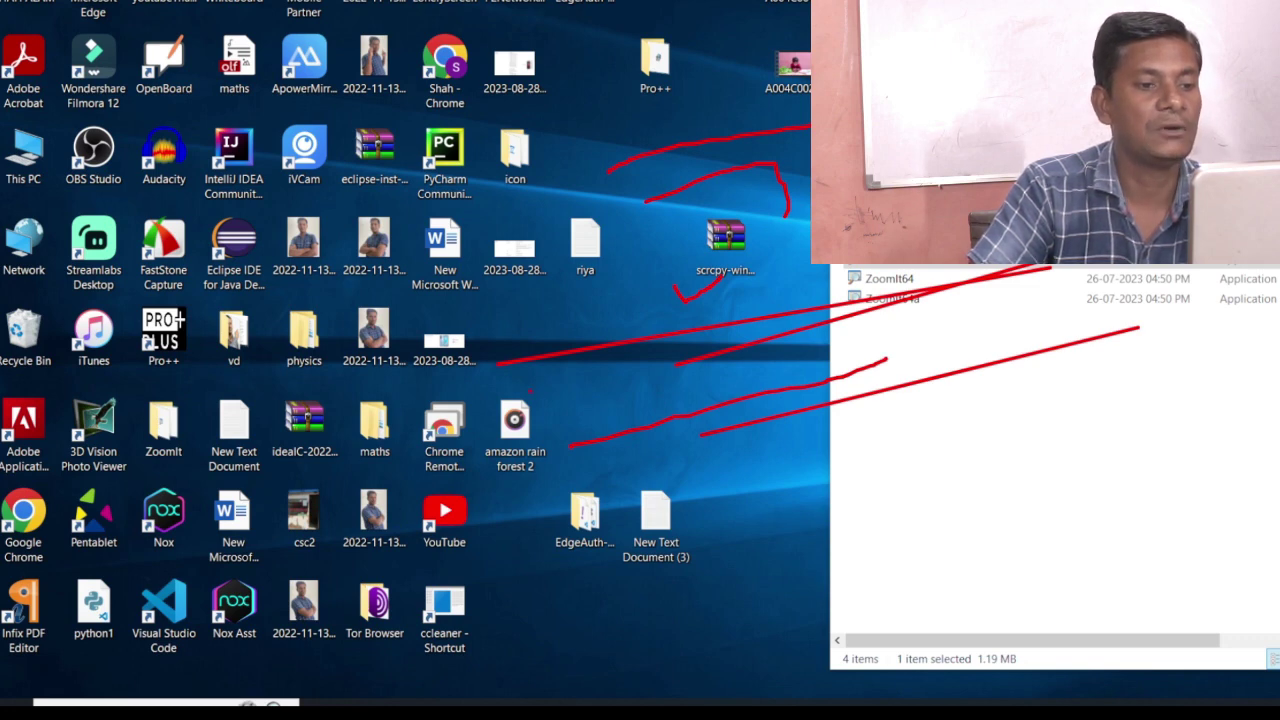
Step: Draw red rectangles around amazon rain forest 2, ApowerMirror and empty areas, plus freehand strokes over riya and a photo icon
{"action": "left_click_drag", "start_coordinate": [488, 394], "coordinate": [560, 466]}
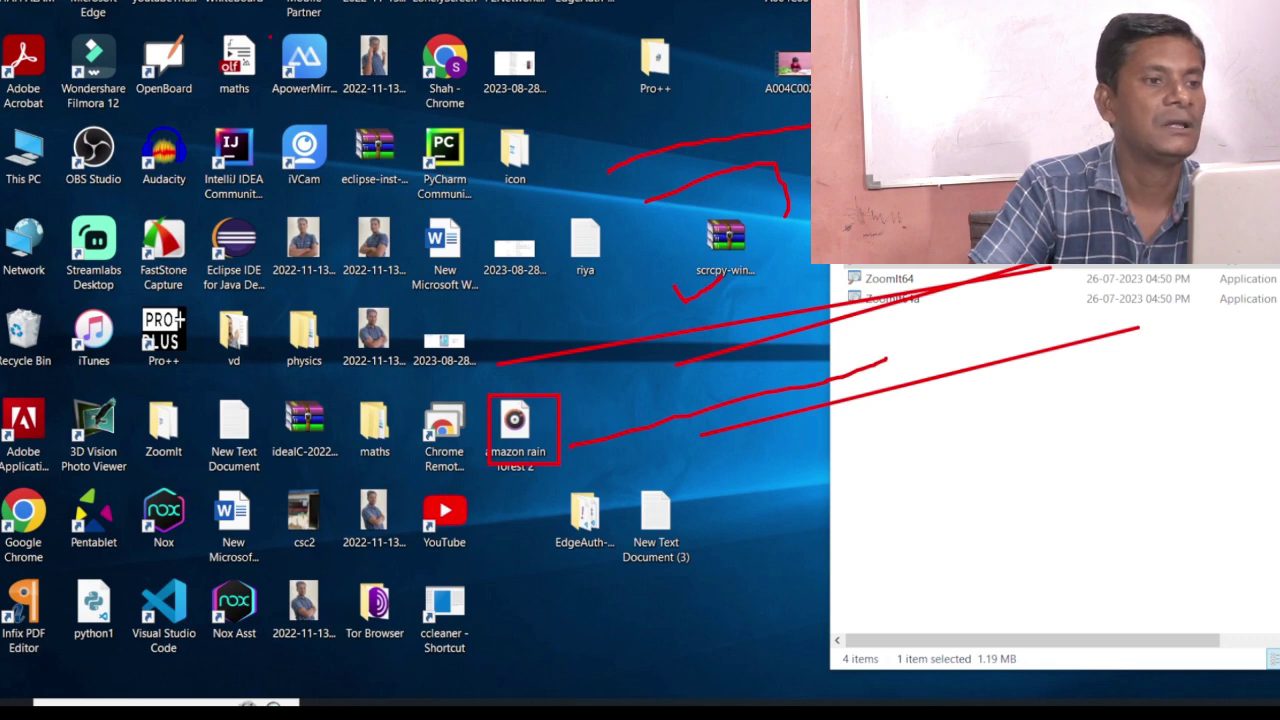
{"action": "mouse_move", "coordinate": [268, 36]}
{"action": "left_mouse_down"}
{"action": "mouse_move", "coordinate": [332, 44]}
{"action": "mouse_move", "coordinate": [360, 108]}
{"action": "left_mouse_up"}
{"action": "left_click_drag", "start_coordinate": [492, 208], "coordinate": [620, 262]}
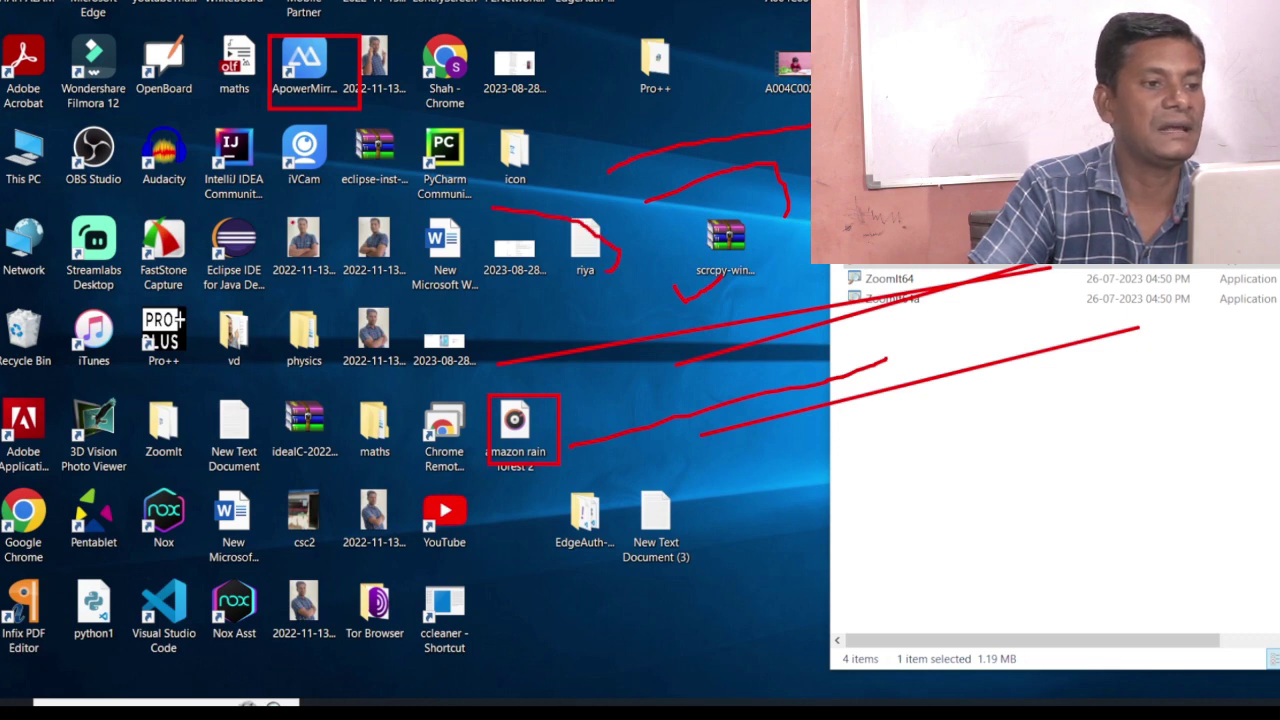
{"action": "mouse_move", "coordinate": [290, 213]}
{"action": "left_mouse_down"}
{"action": "mouse_move", "coordinate": [338, 244]}
{"action": "mouse_move", "coordinate": [339, 277]}
{"action": "left_mouse_up"}
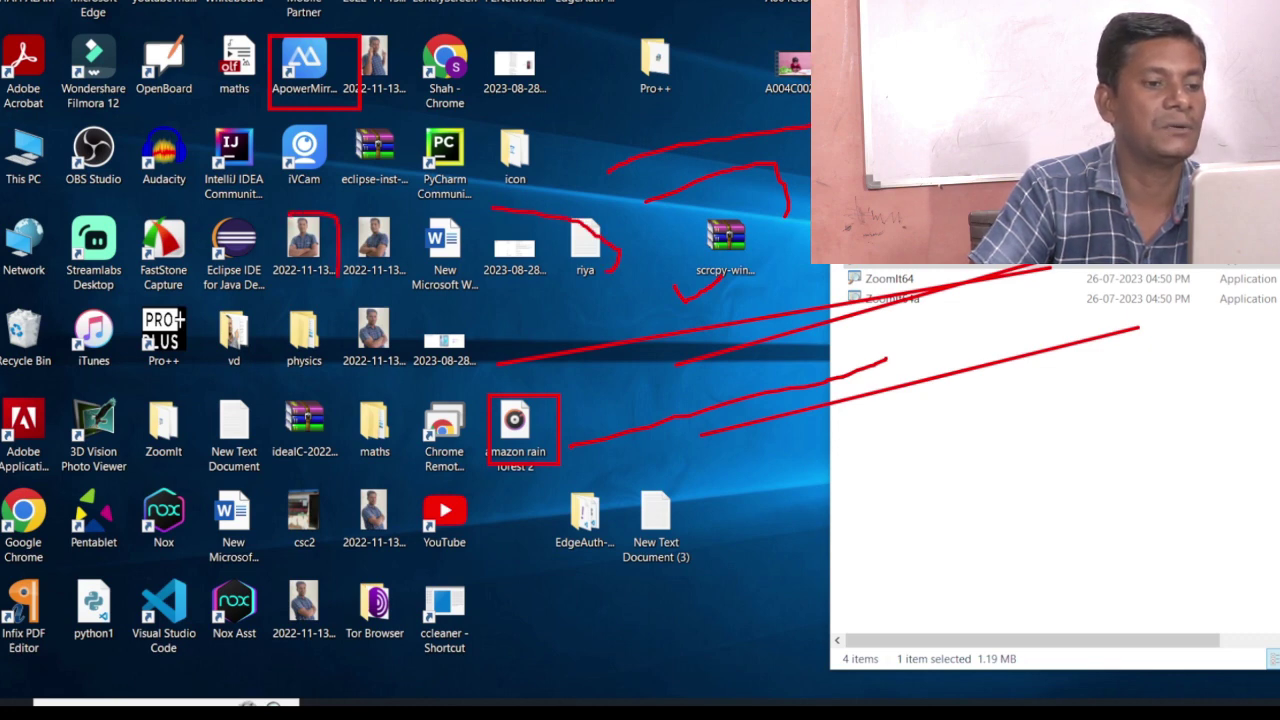
{"action": "mouse_move", "coordinate": [490, 300]}
{"action": "left_mouse_down"}
{"action": "mouse_move", "coordinate": [602, 304]}
{"action": "mouse_move", "coordinate": [610, 432]}
{"action": "left_mouse_up"}
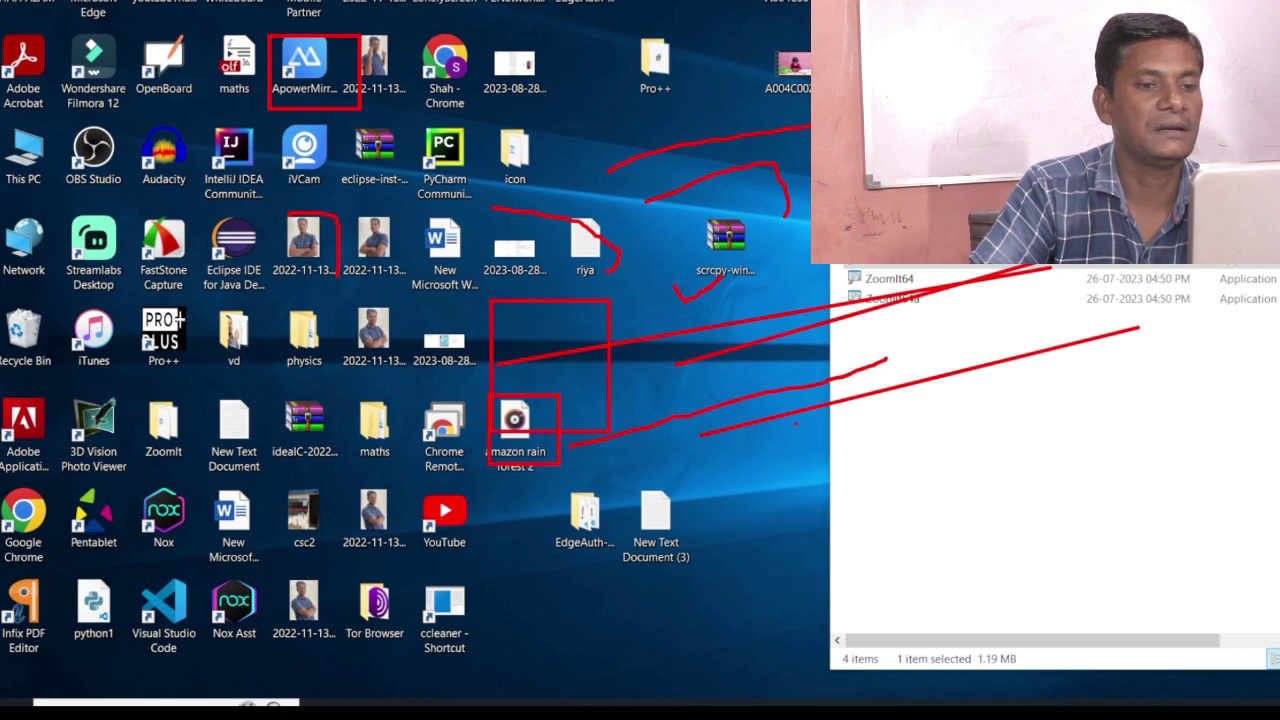
{"action": "left_click_drag", "start_coordinate": [790, 305], "coordinate": [928, 390]}
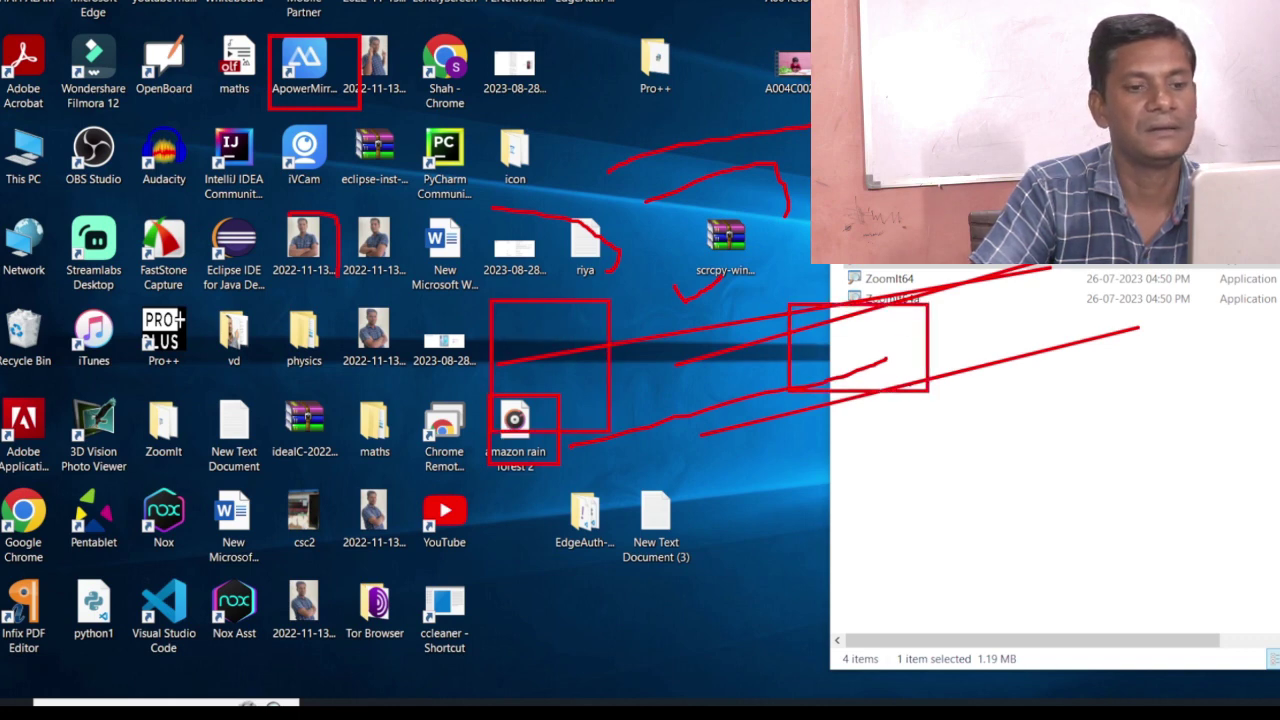
{"action": "mouse_move", "coordinate": [891, 484]}
{"action": "left_mouse_down"}
{"action": "mouse_move", "coordinate": [1006, 486]}
{"action": "mouse_move", "coordinate": [1024, 587]}
{"action": "left_mouse_up"}
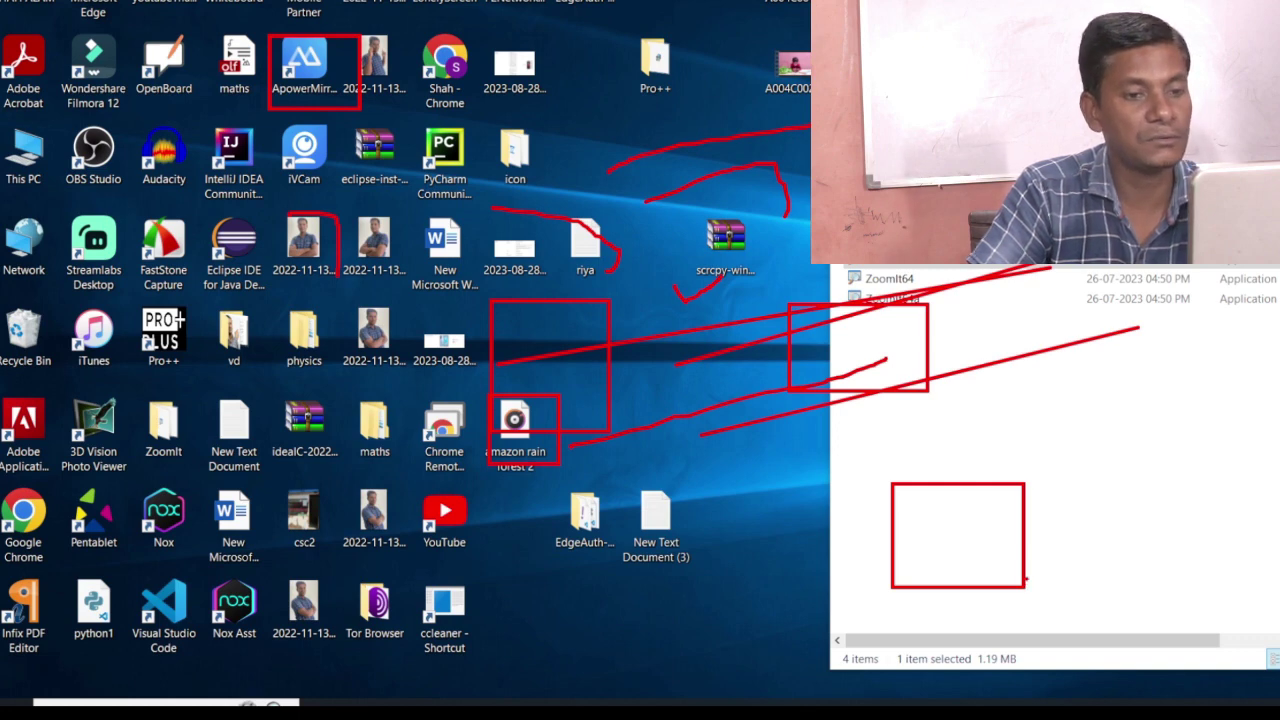
Step: Undo the most recent marks one at a time and erase all the remaining drawings
{"action": "key", "text": "ctrl+z"}
{"action": "key", "text": "ctrl+z"}
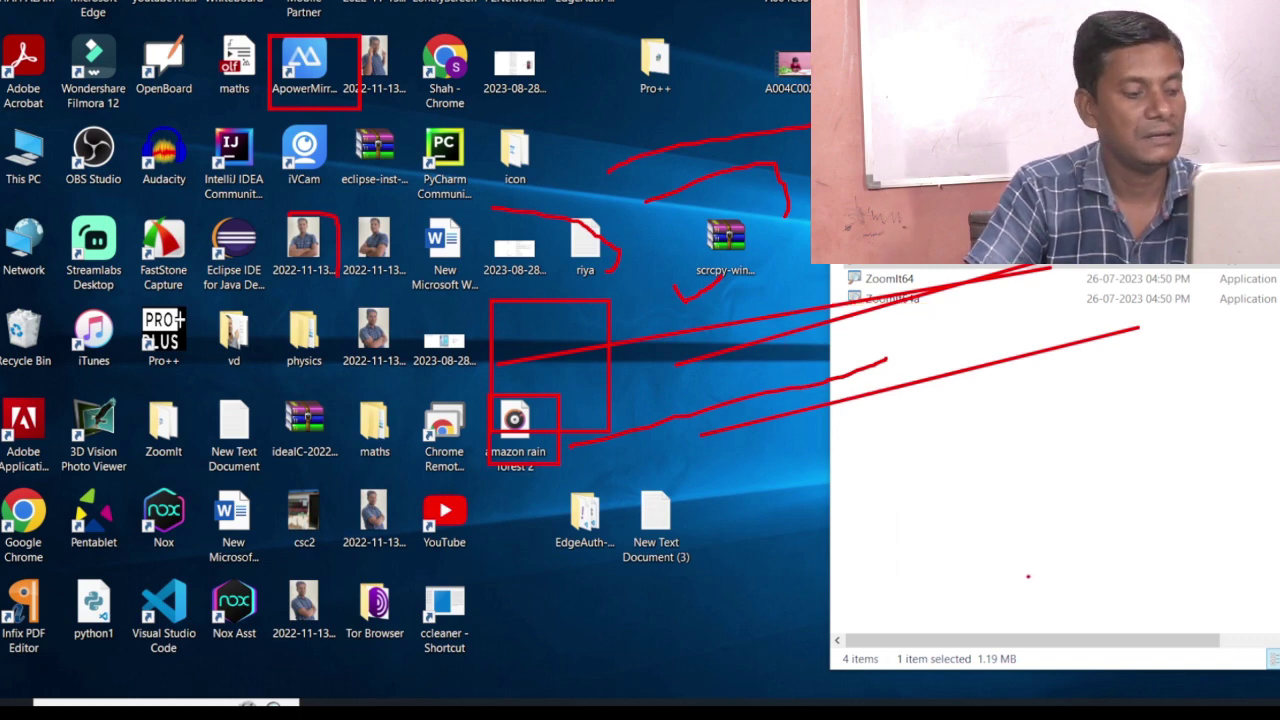
{"action": "key", "text": "ctrl+z"}
{"action": "key", "text": "ctrl+z"}
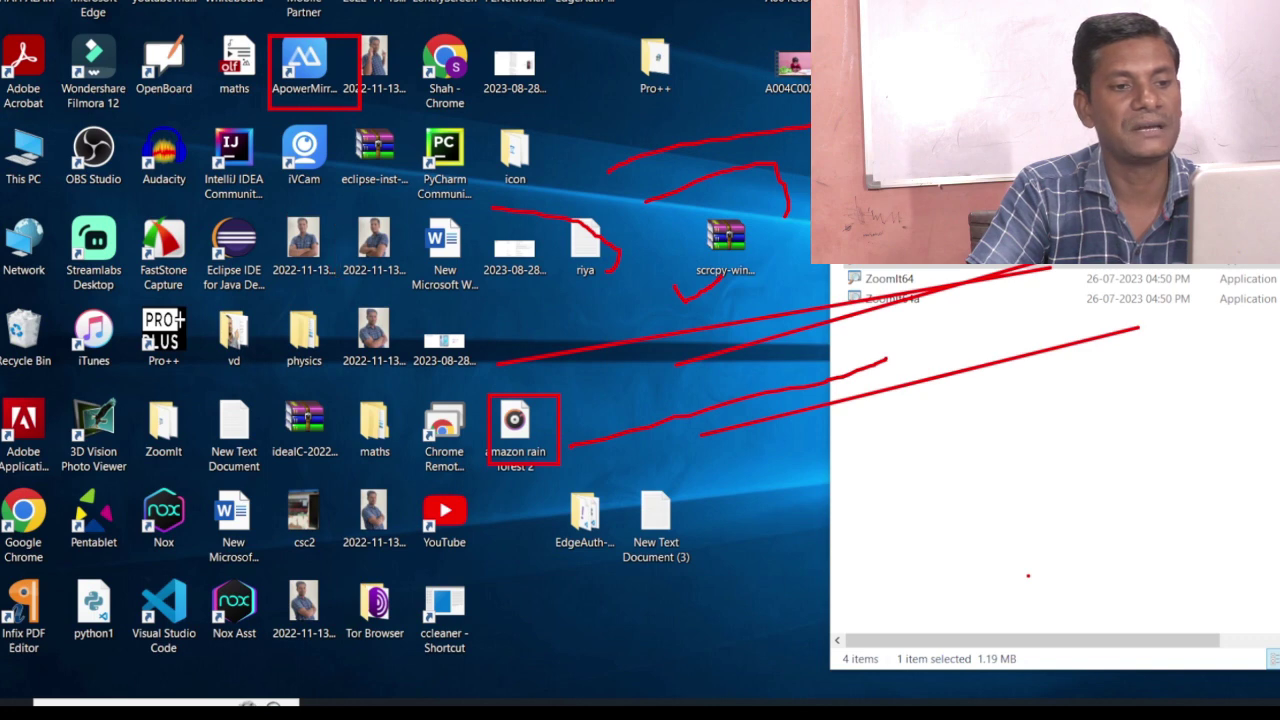
{"action": "key", "text": "ctrl+z"}
{"action": "key", "text": "ctrl+z"}
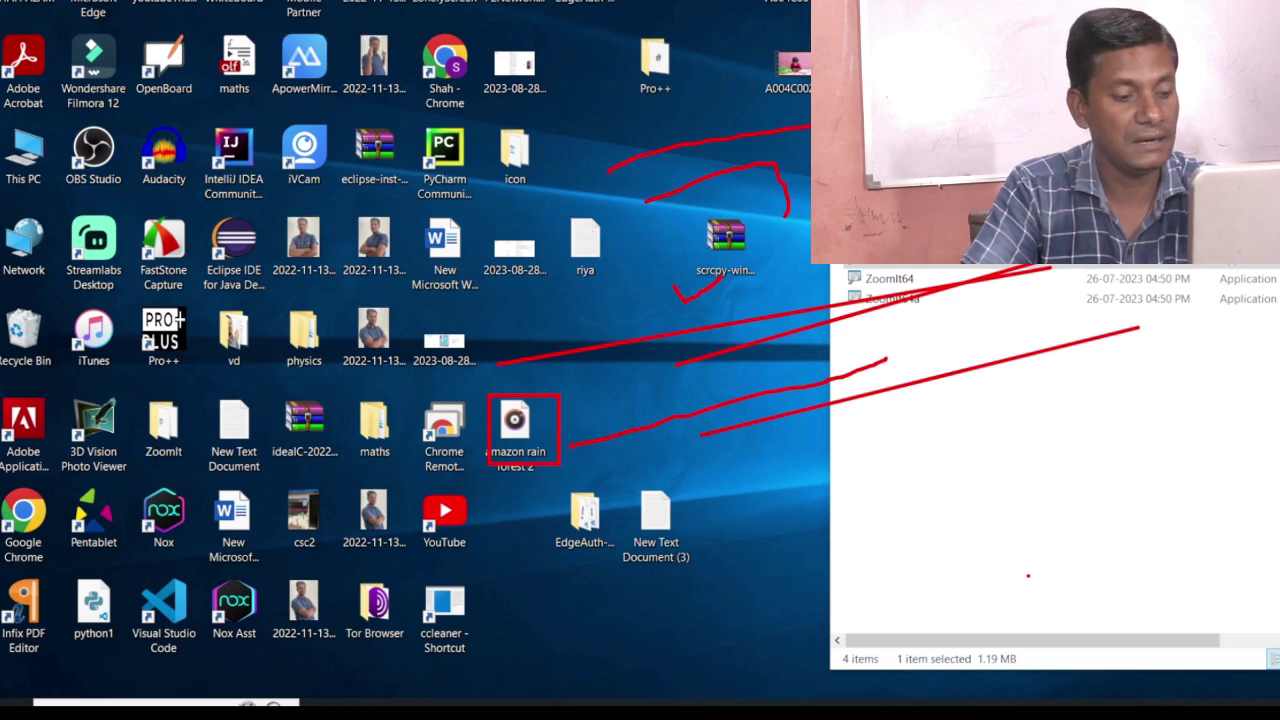
{"action": "key", "text": "e"}
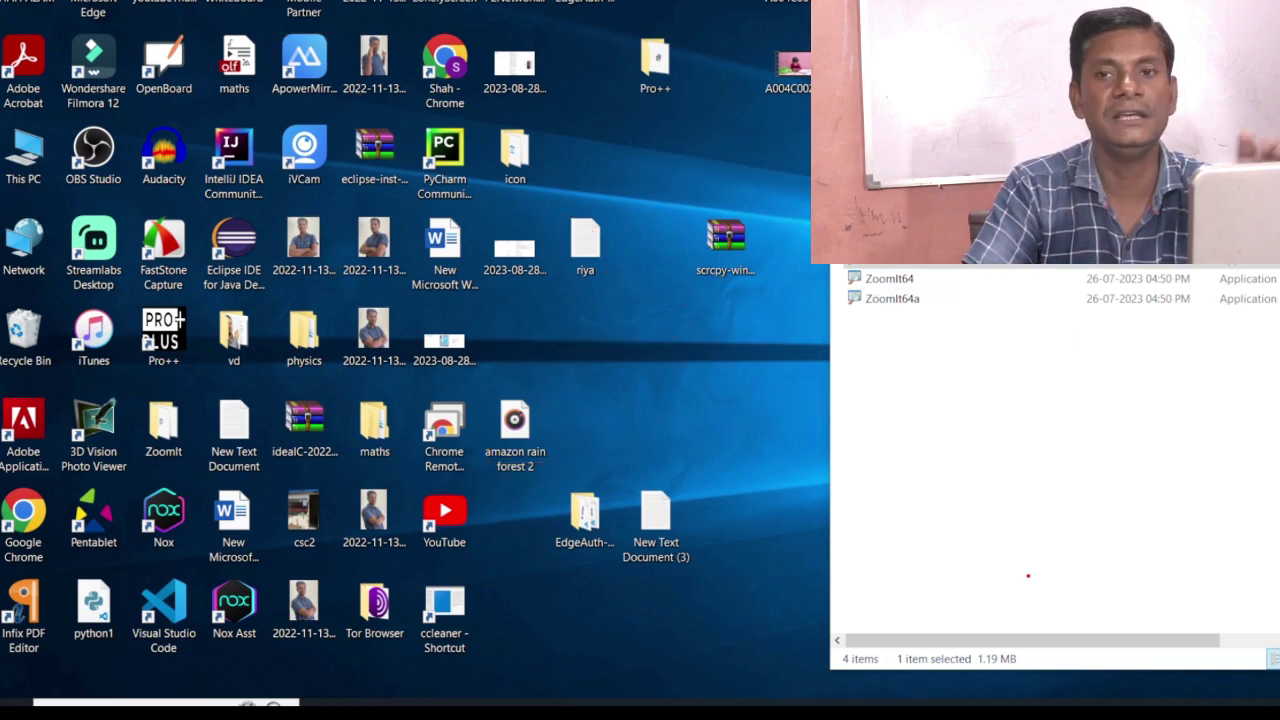
{"action": "key", "text": "Escape"}
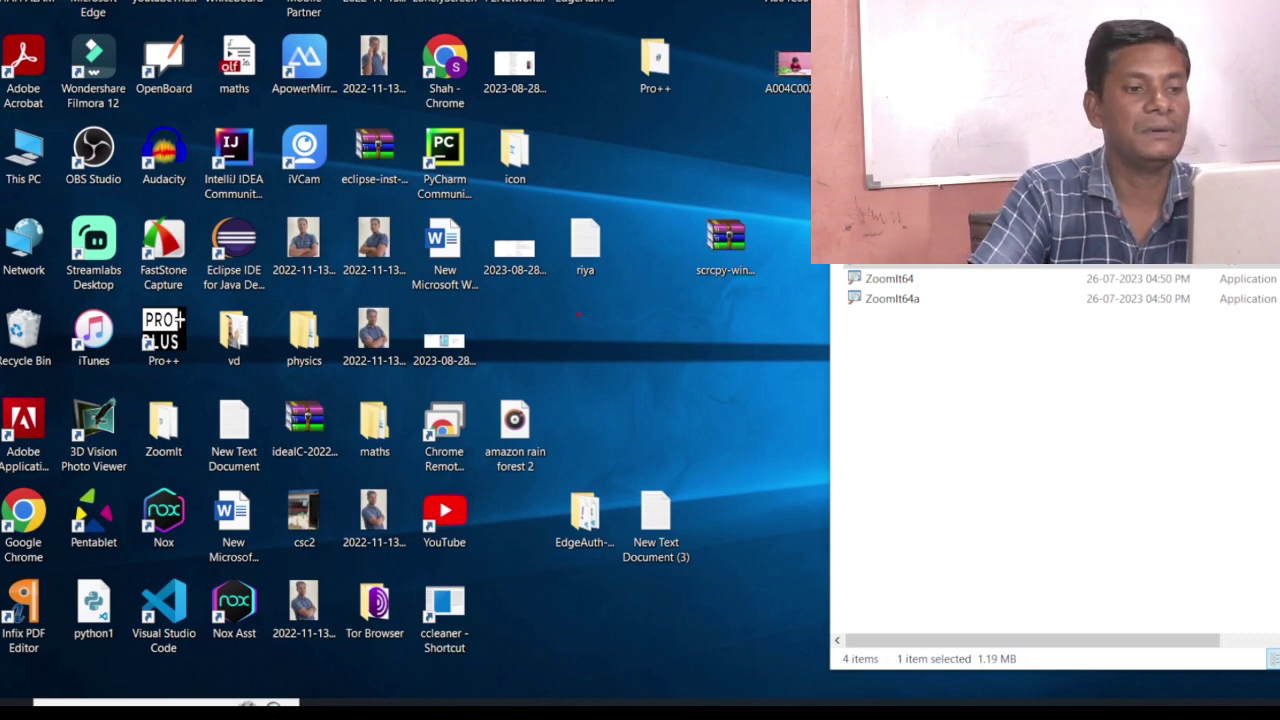
Step: Draw red ellipses on the empty desktop, around the OBS Studio icon group and around riya, add a freehand stroke, and leave drawing mode
{"action": "left_click_drag", "start_coordinate": [578, 313], "coordinate": [858, 467]}
{"action": "key", "text": "r"}
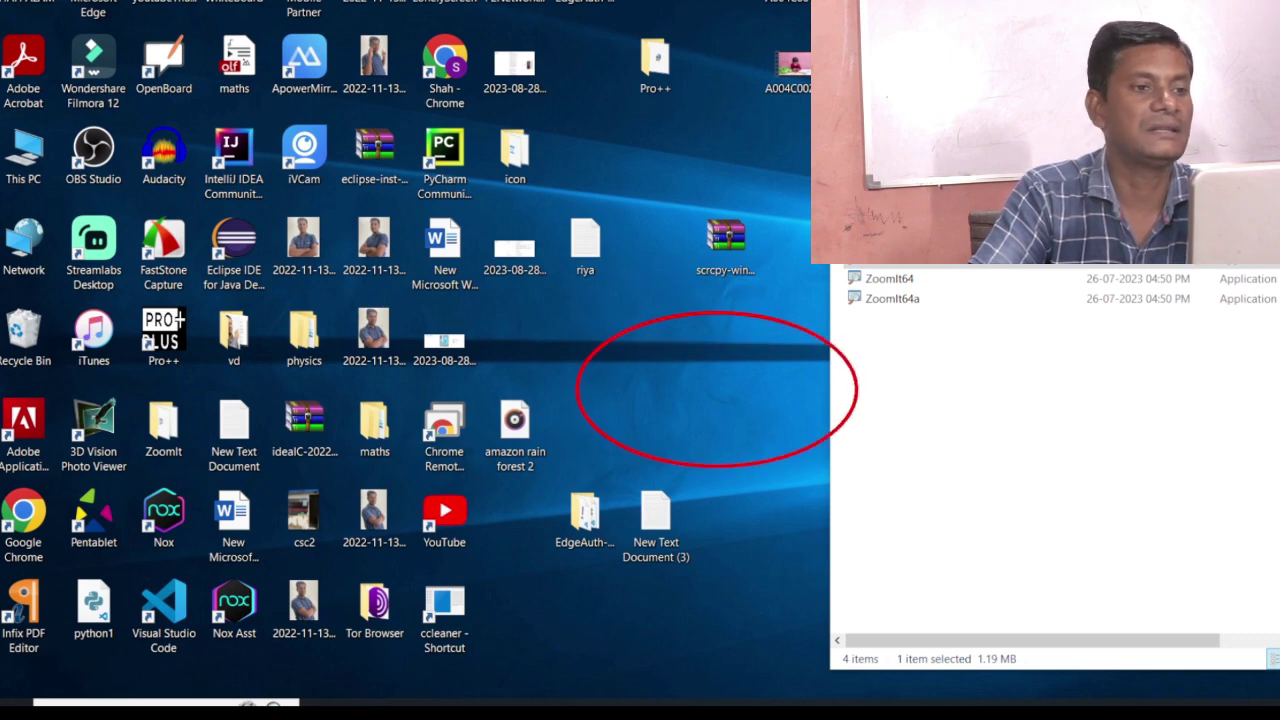
{"action": "mouse_move", "coordinate": [2, 126]}
{"action": "left_mouse_down"}
{"action": "mouse_move", "coordinate": [329, 314]}
{"action": "mouse_move", "coordinate": [318, 328]}
{"action": "left_mouse_up"}
{"action": "key", "text": "r"}
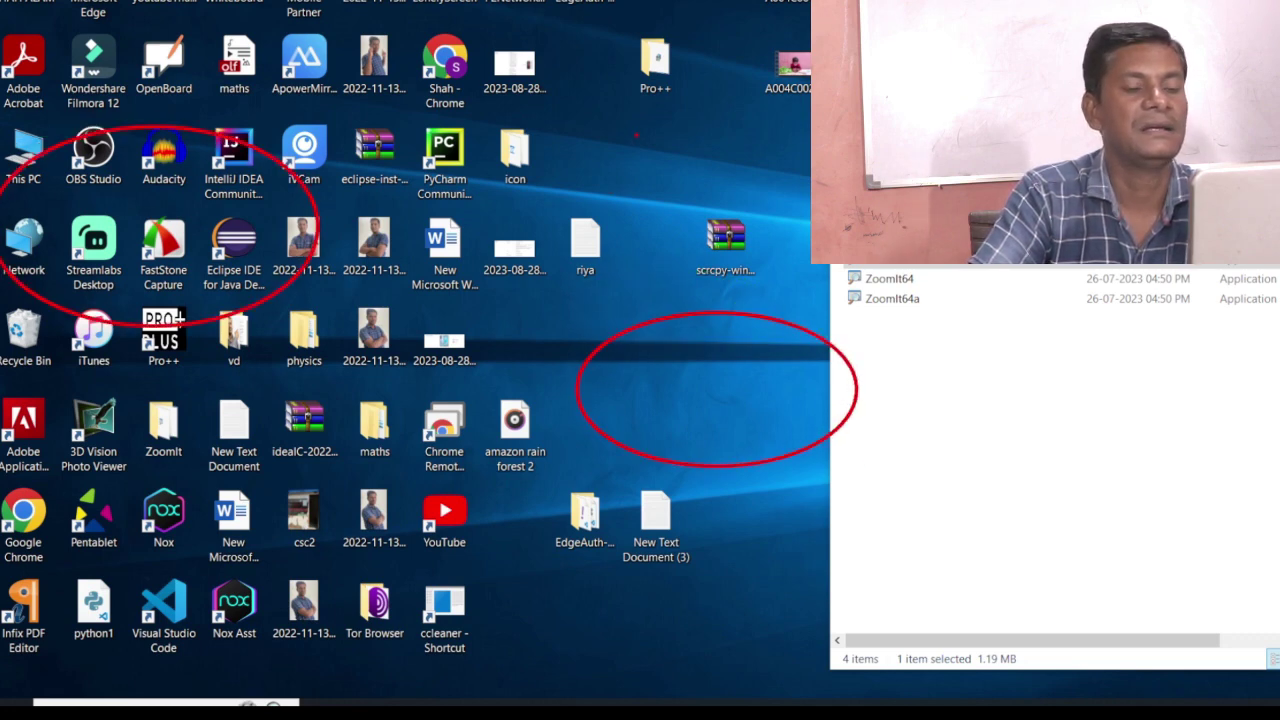
{"action": "left_click_drag", "start_coordinate": [636, 134], "coordinate": [867, 295]}
{"action": "mouse_move", "coordinate": [516, 130]}
{"action": "left_mouse_down"}
{"action": "mouse_move", "coordinate": [698, 270]}
{"action": "mouse_move", "coordinate": [724, 328]}
{"action": "left_mouse_up"}
{"action": "key", "text": "r"}
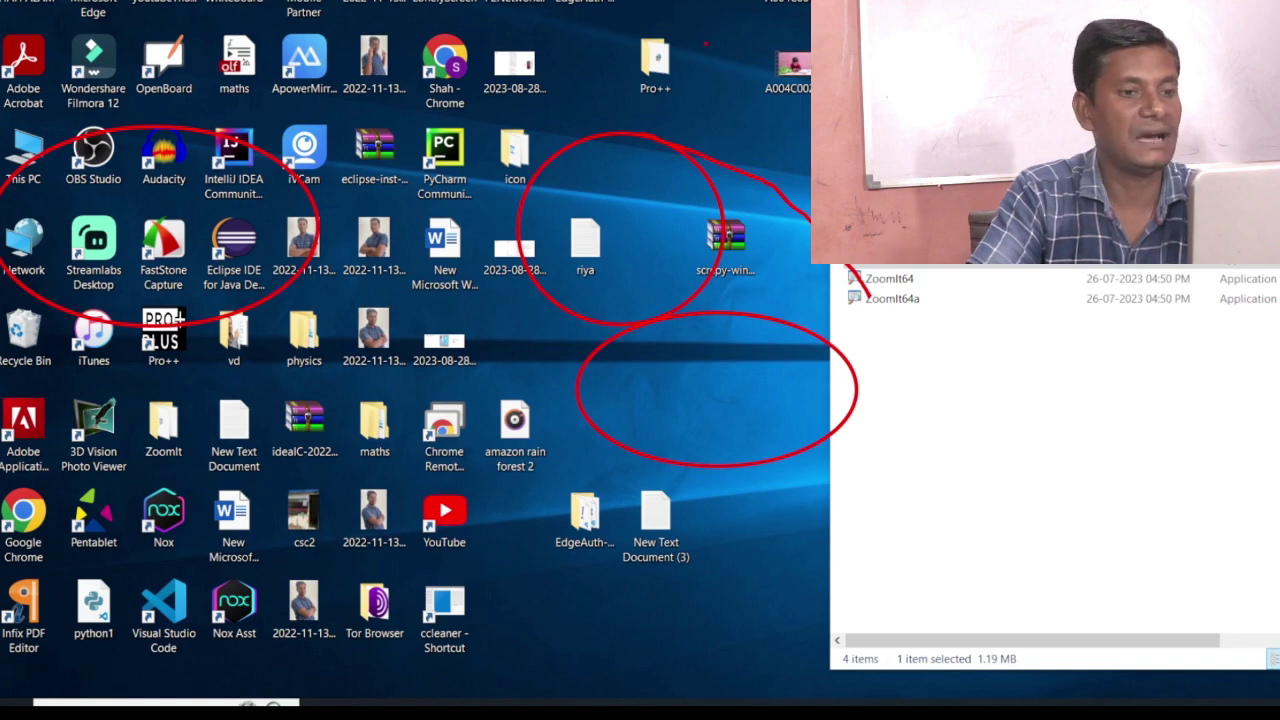
{"action": "key", "text": "Escape"}
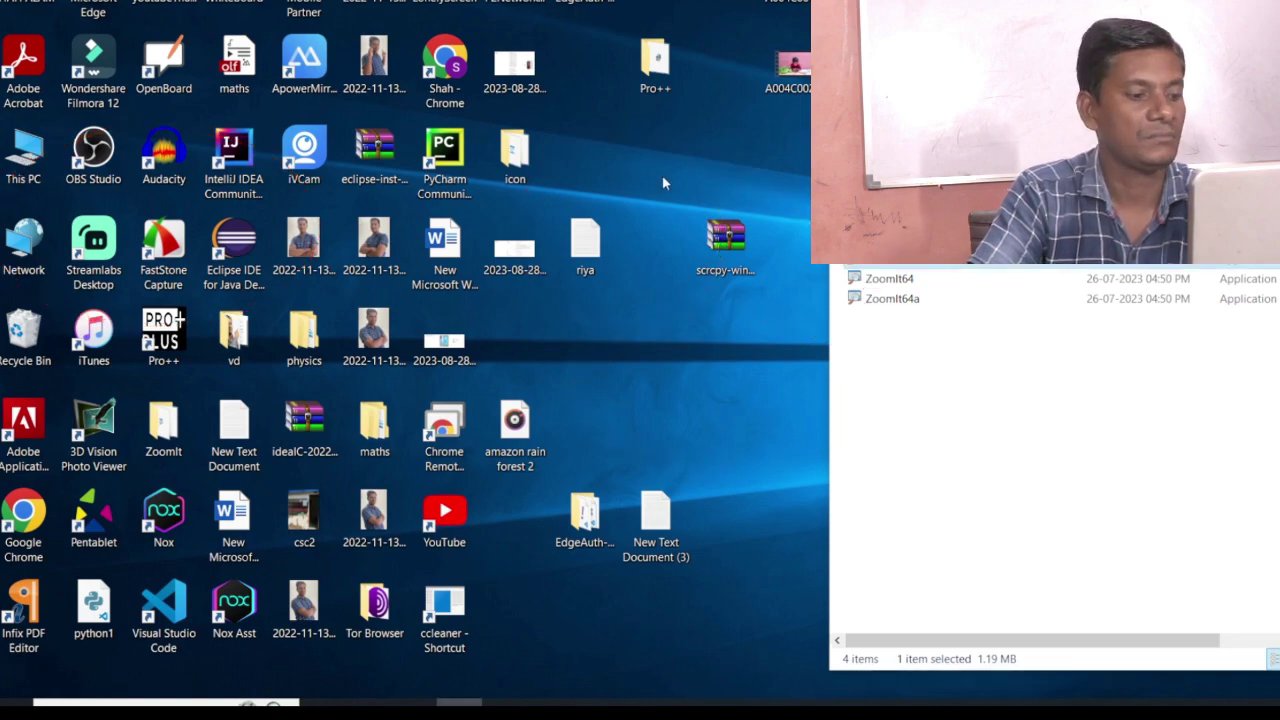
Step: Zoom into the desktop around riya and scrcpy-win and repeatedly raise and lower the magnification
{"action": "key", "text": "ctrl+1"}
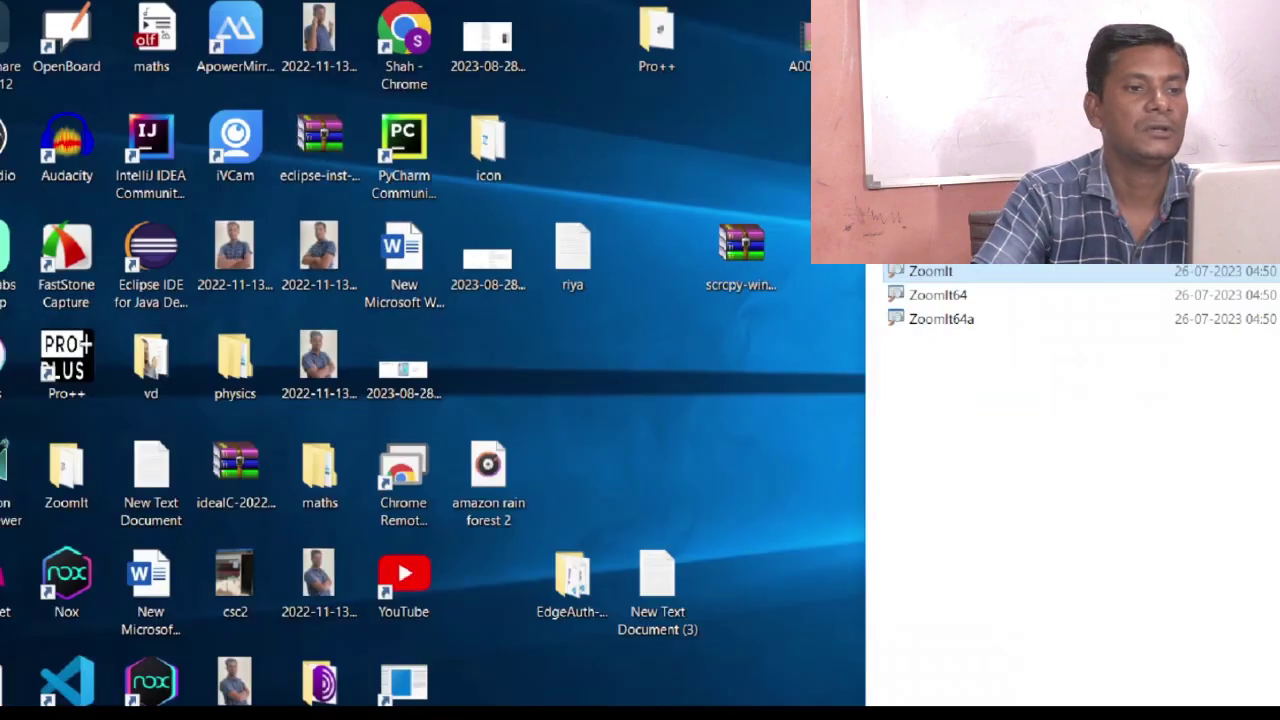
{"action": "scroll", "coordinate": [760, 250], "scroll_direction": "down", "scroll_amount": 2}
{"action": "scroll", "coordinate": [760, 250], "scroll_direction": "up", "scroll_amount": 5}
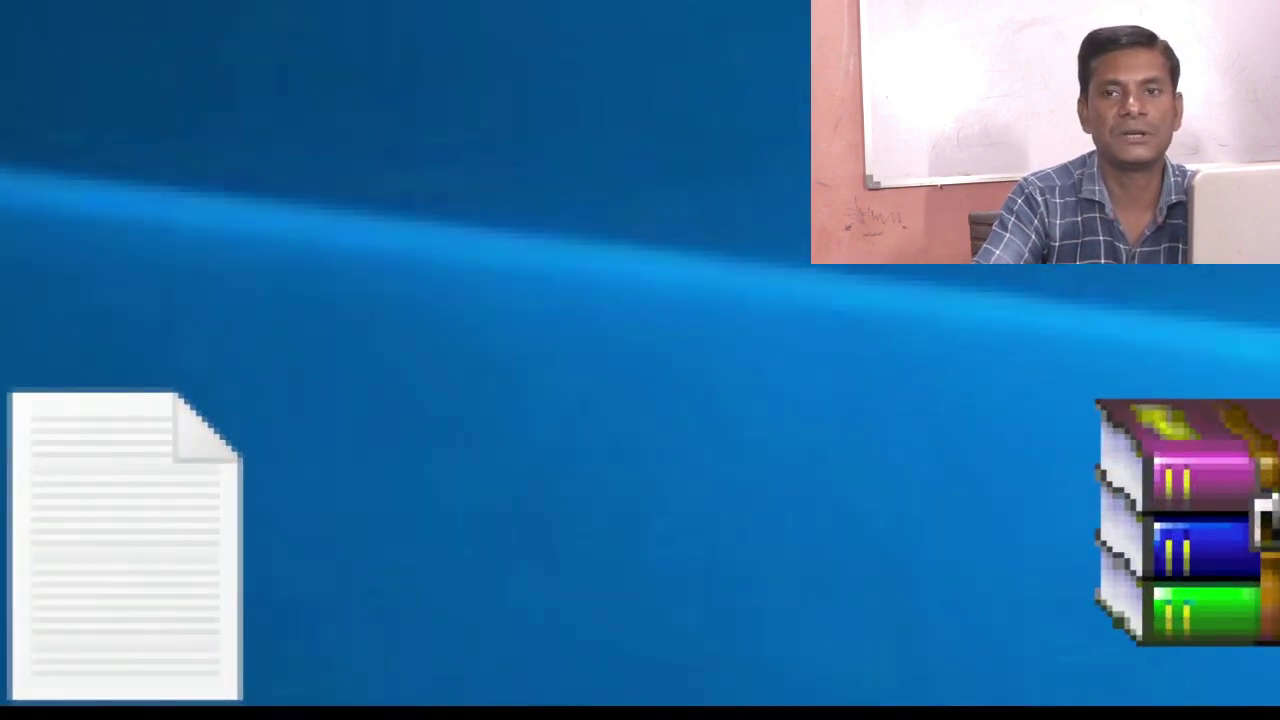
{"action": "scroll", "coordinate": [640, 360], "scroll_direction": "down", "scroll_amount": 1}
{"action": "scroll", "coordinate": [640, 360], "scroll_direction": "up", "scroll_amount": 1}
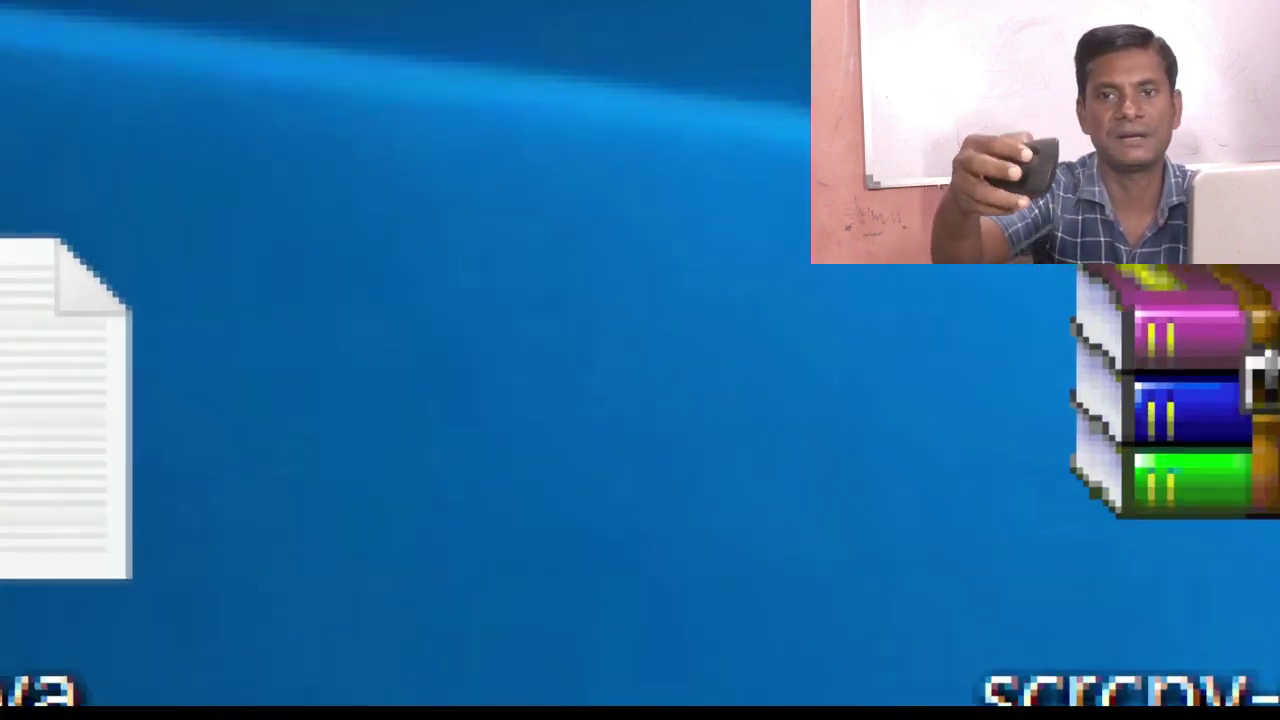
{"action": "scroll", "coordinate": [640, 360], "scroll_direction": "down", "scroll_amount": 3}
{"action": "scroll", "coordinate": [640, 360], "scroll_direction": "up", "scroll_amount": 3}
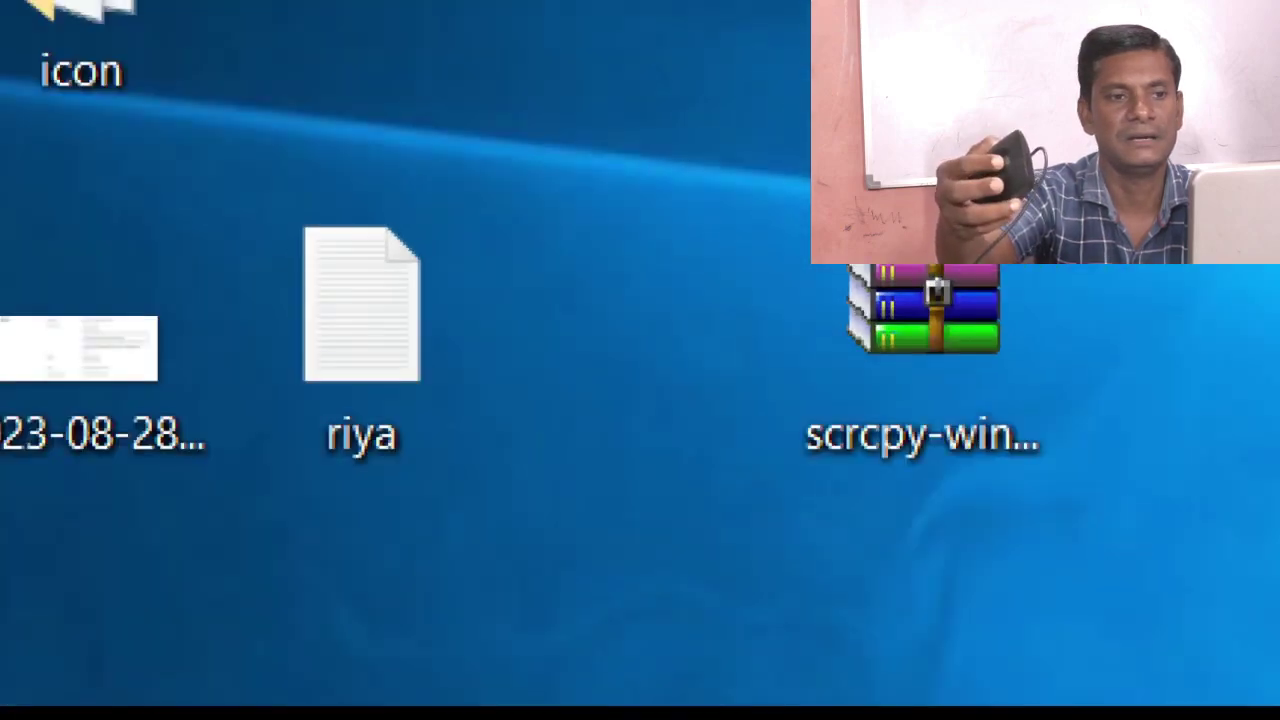
{"action": "scroll", "coordinate": [640, 360], "scroll_direction": "down", "scroll_amount": 3}
{"action": "scroll", "coordinate": [640, 360], "scroll_direction": "up", "scroll_amount": 2}
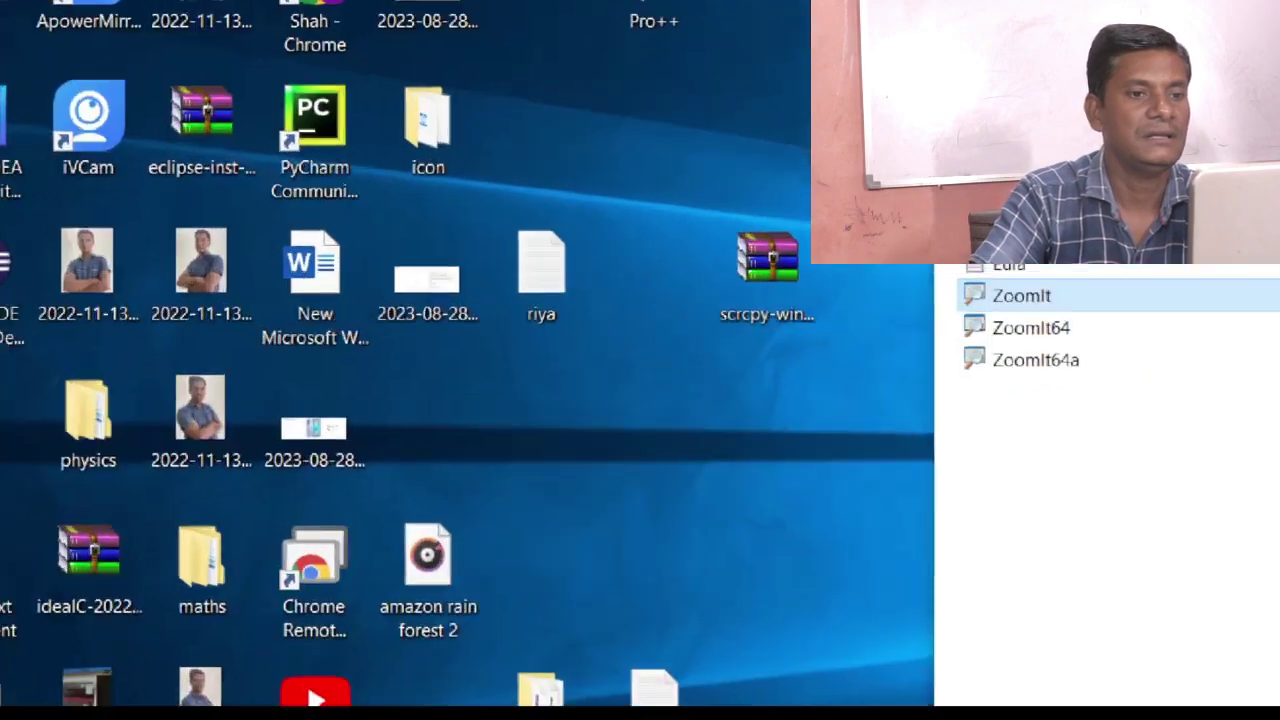
{"action": "scroll", "coordinate": [640, 360], "scroll_direction": "up", "scroll_amount": 2}
{"action": "scroll", "coordinate": [640, 360], "scroll_direction": "down", "scroll_amount": 3}
{"action": "scroll", "coordinate": [640, 360], "scroll_direction": "up", "scroll_amount": 2}
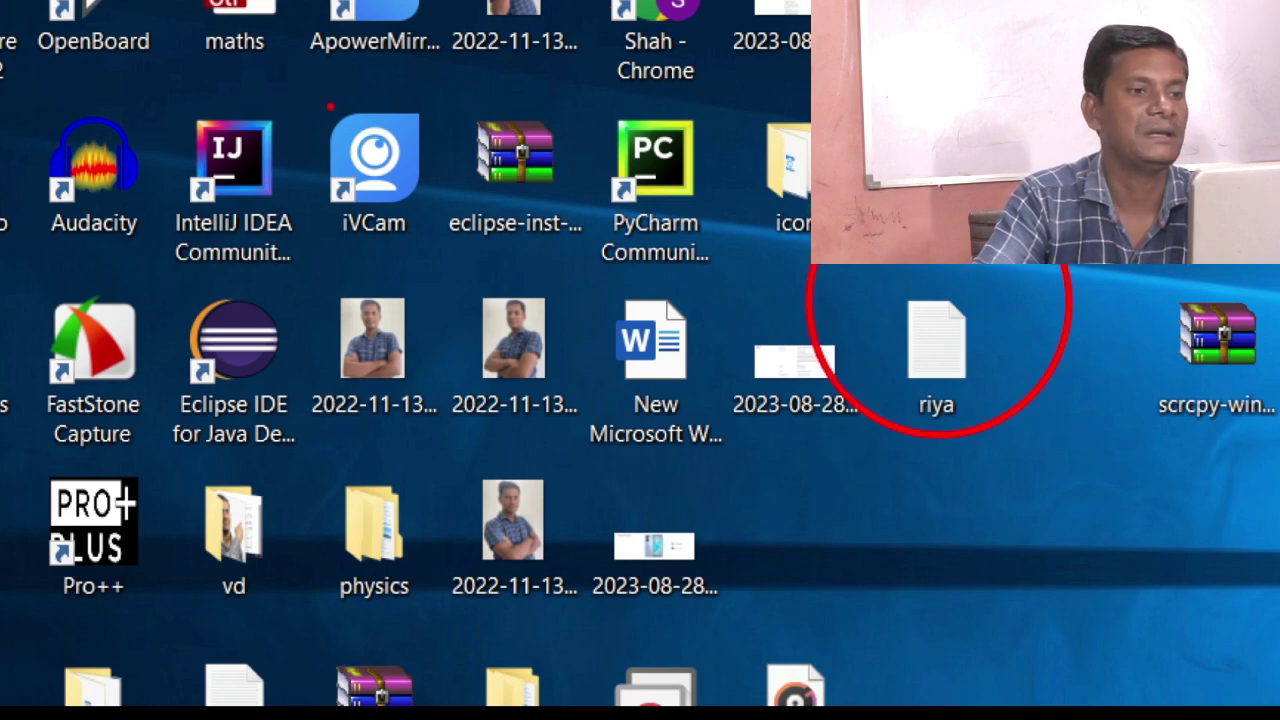
Step: Draw a red freehand stroke across iVCam and an ellipse around eclipse-inst while zoomed in
{"action": "left_click_drag", "start_coordinate": [318, 99], "coordinate": [445, 252]}
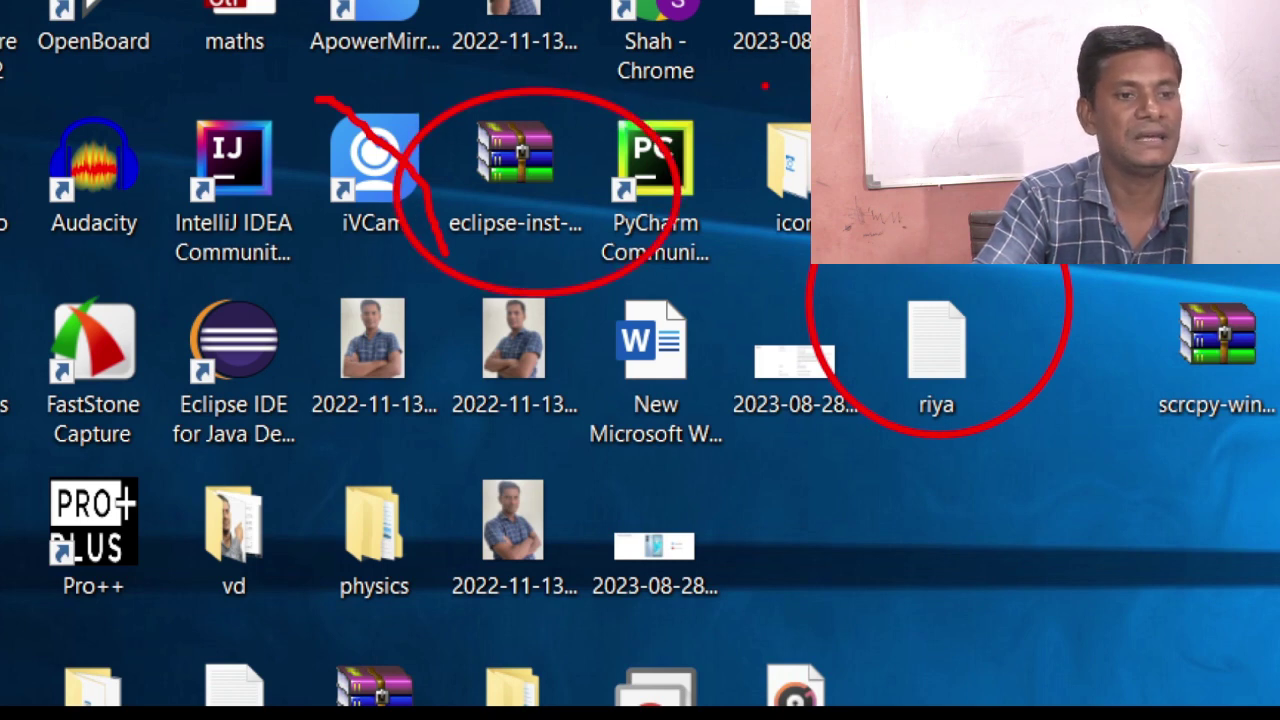
Step: Draw straight red lines across riya and from physics to New Microsoft Word, plus two ellipses around the 2023-08-28 file beside riya
{"action": "left_click_drag", "start_coordinate": [727, 120], "coordinate": [1100, 430]}
{"action": "mouse_move", "coordinate": [342, 556]}
{"action": "left_mouse_down"}
{"action": "mouse_move", "coordinate": [700, 378]}
{"action": "mouse_move", "coordinate": [684, 368]}
{"action": "left_mouse_up"}
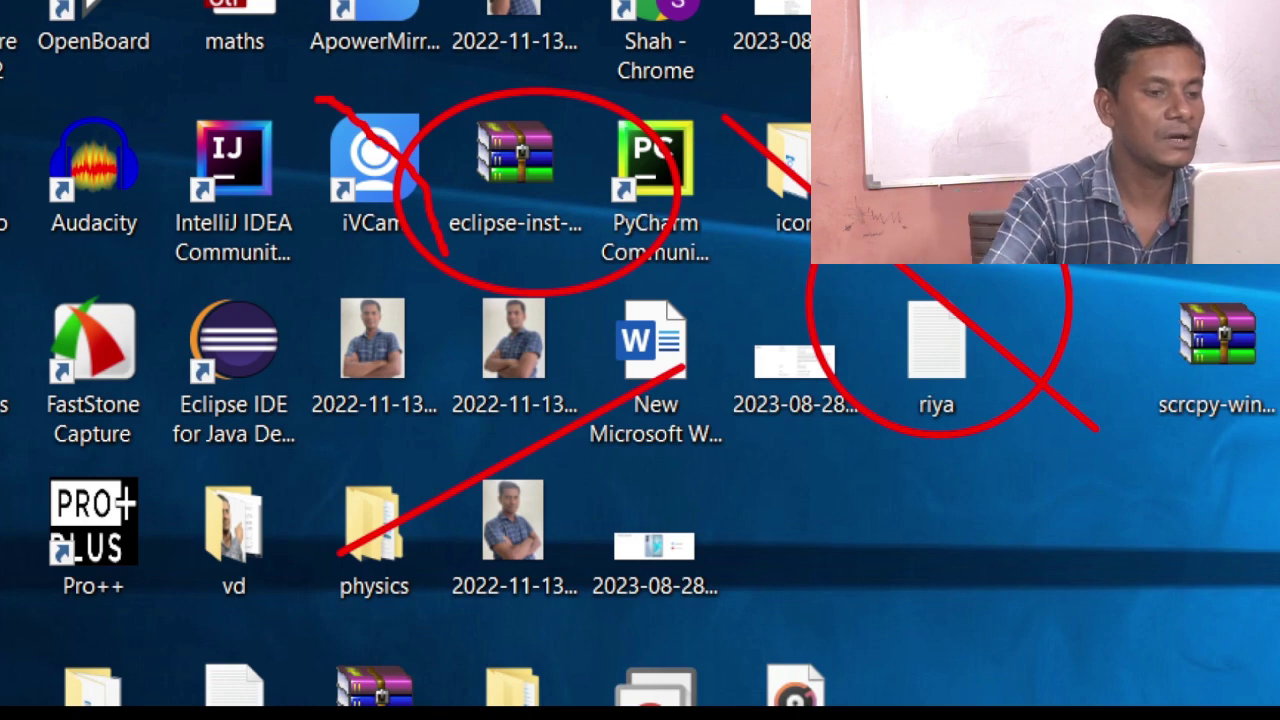
{"action": "mouse_move", "coordinate": [736, 357]}
{"action": "left_mouse_down"}
{"action": "mouse_move", "coordinate": [728, 330]}
{"action": "mouse_move", "coordinate": [886, 420]}
{"action": "mouse_move", "coordinate": [740, 335]}
{"action": "left_mouse_up"}
{"action": "mouse_move", "coordinate": [700, 400]}
{"action": "left_mouse_down"}
{"action": "mouse_move", "coordinate": [935, 272]}
{"action": "mouse_move", "coordinate": [705, 340]}
{"action": "mouse_move", "coordinate": [712, 330]}
{"action": "left_mouse_up"}
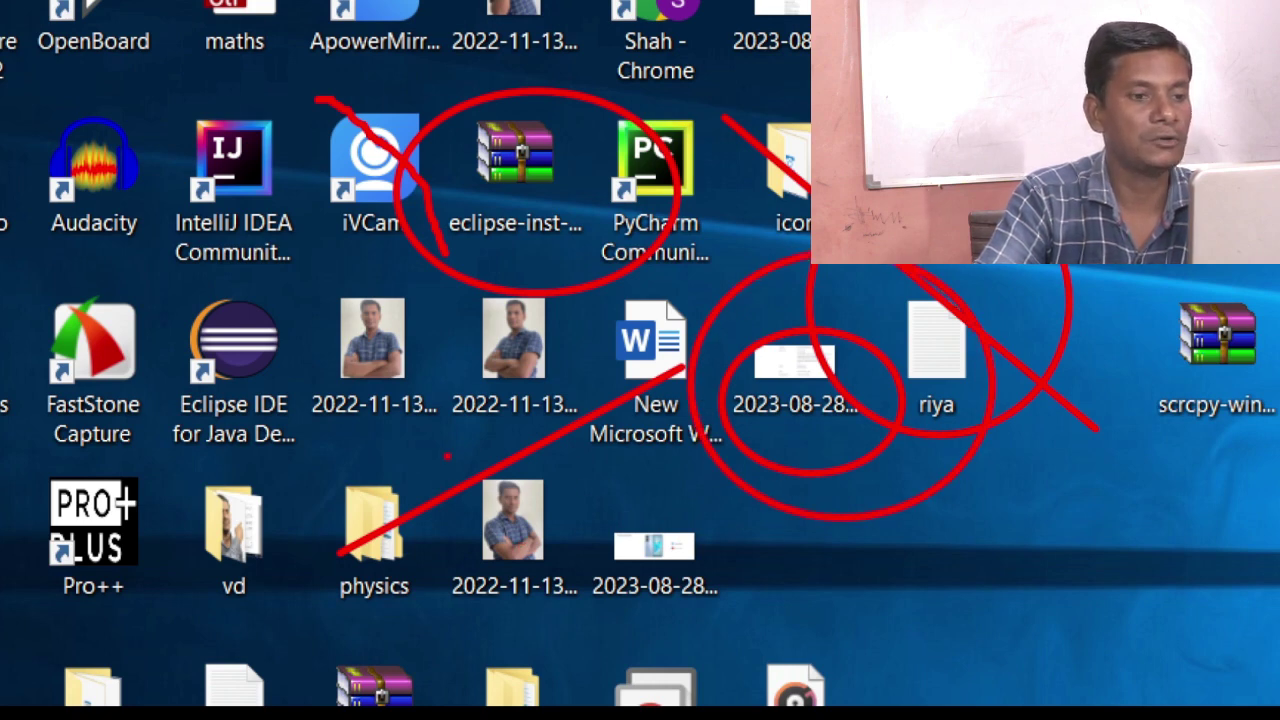
Step: Draw rectangles around the photo beside physics and around vd, add a freehand stroke across two photos, and leave drawing mode
{"action": "mouse_move", "coordinate": [445, 456]}
{"action": "left_mouse_down"}
{"action": "mouse_move", "coordinate": [603, 472]}
{"action": "mouse_move", "coordinate": [645, 580]}
{"action": "left_mouse_up"}
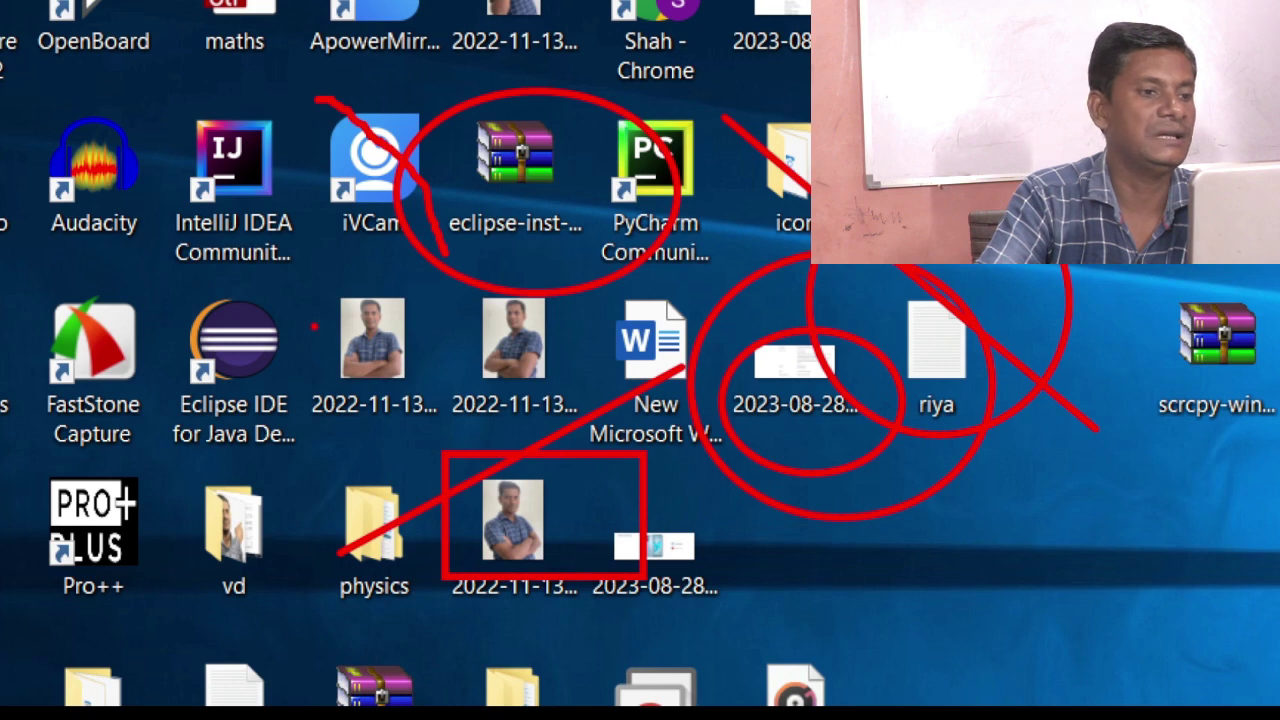
{"action": "mouse_move", "coordinate": [290, 299]}
{"action": "left_mouse_down"}
{"action": "mouse_move", "coordinate": [446, 294]}
{"action": "mouse_move", "coordinate": [542, 432]}
{"action": "left_mouse_up"}
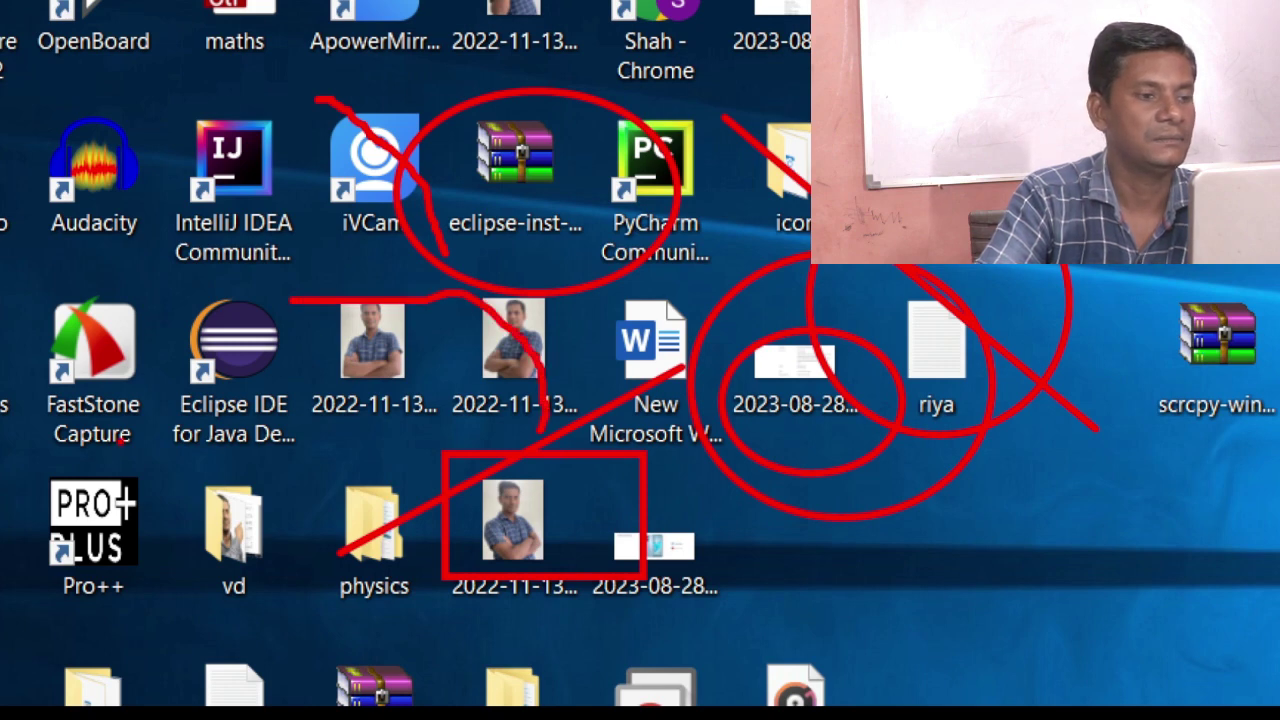
{"action": "mouse_move", "coordinate": [118, 436]}
{"action": "left_mouse_down"}
{"action": "mouse_move", "coordinate": [230, 456]}
{"action": "mouse_move", "coordinate": [330, 682]}
{"action": "left_mouse_up"}
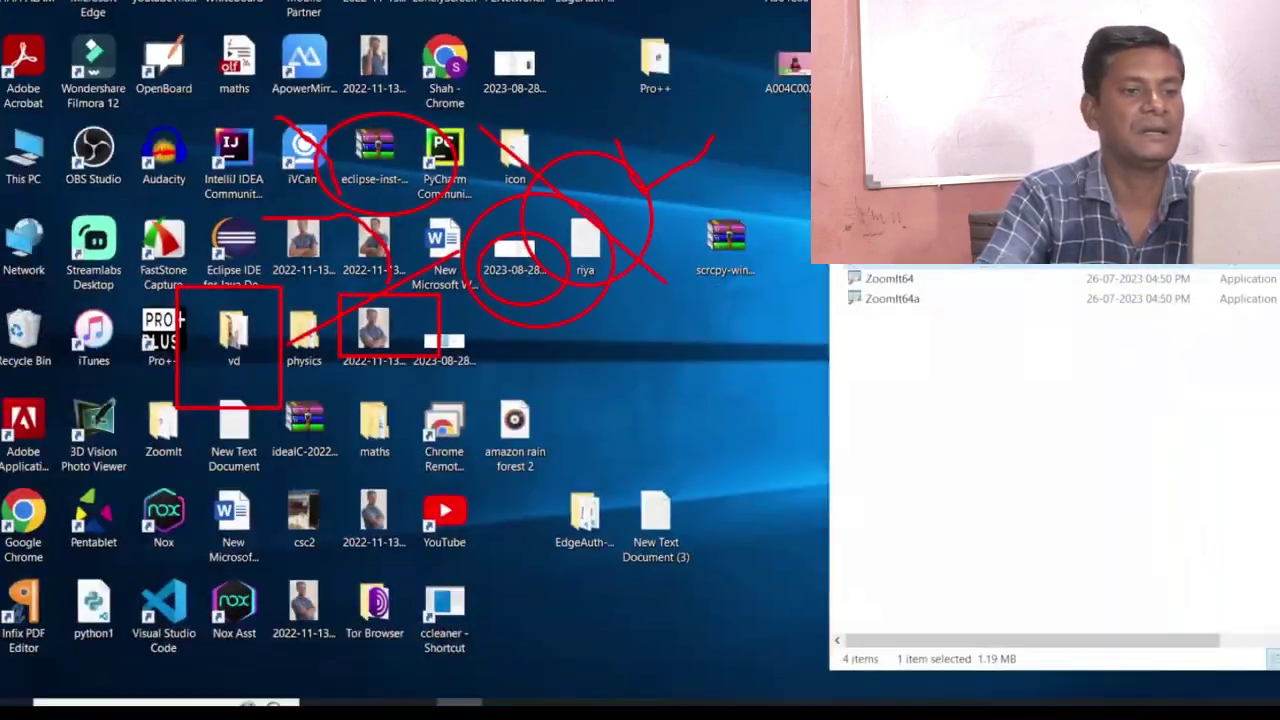
{"action": "key", "text": "Escape"}
{"action": "right_click", "coordinate": [672, 196]}
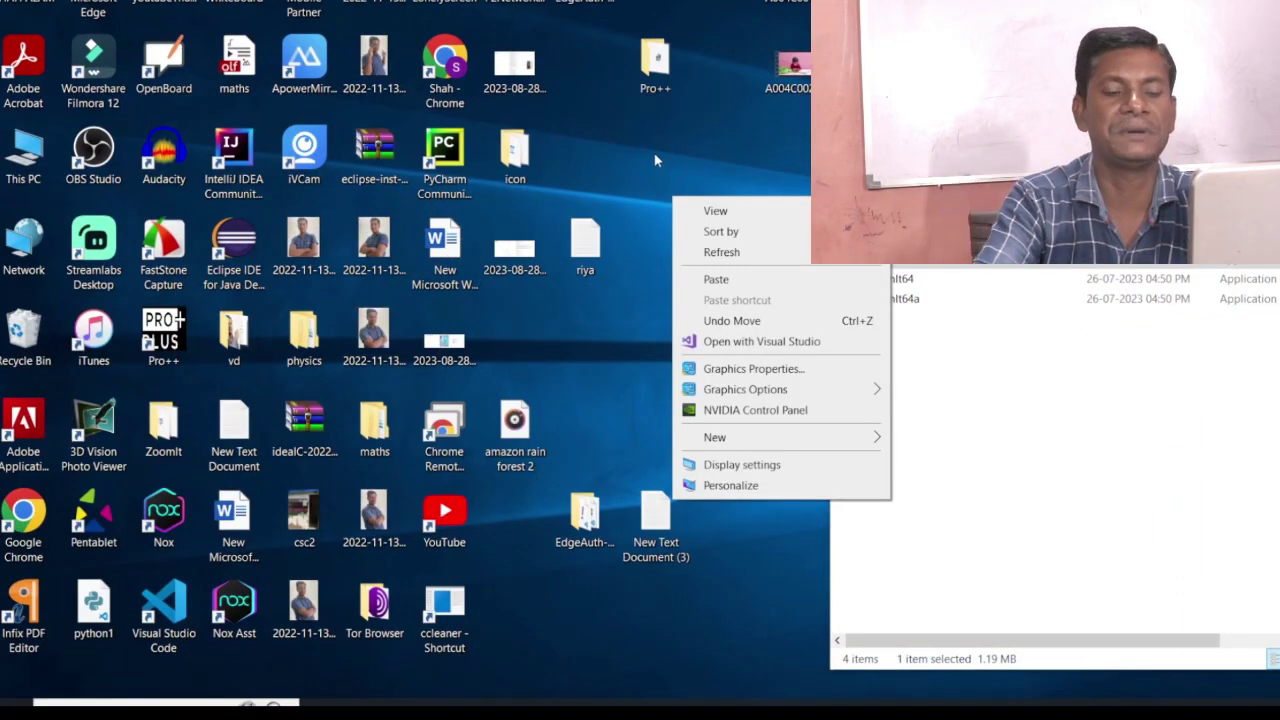
{"action": "left_click", "coordinate": [656, 155]}
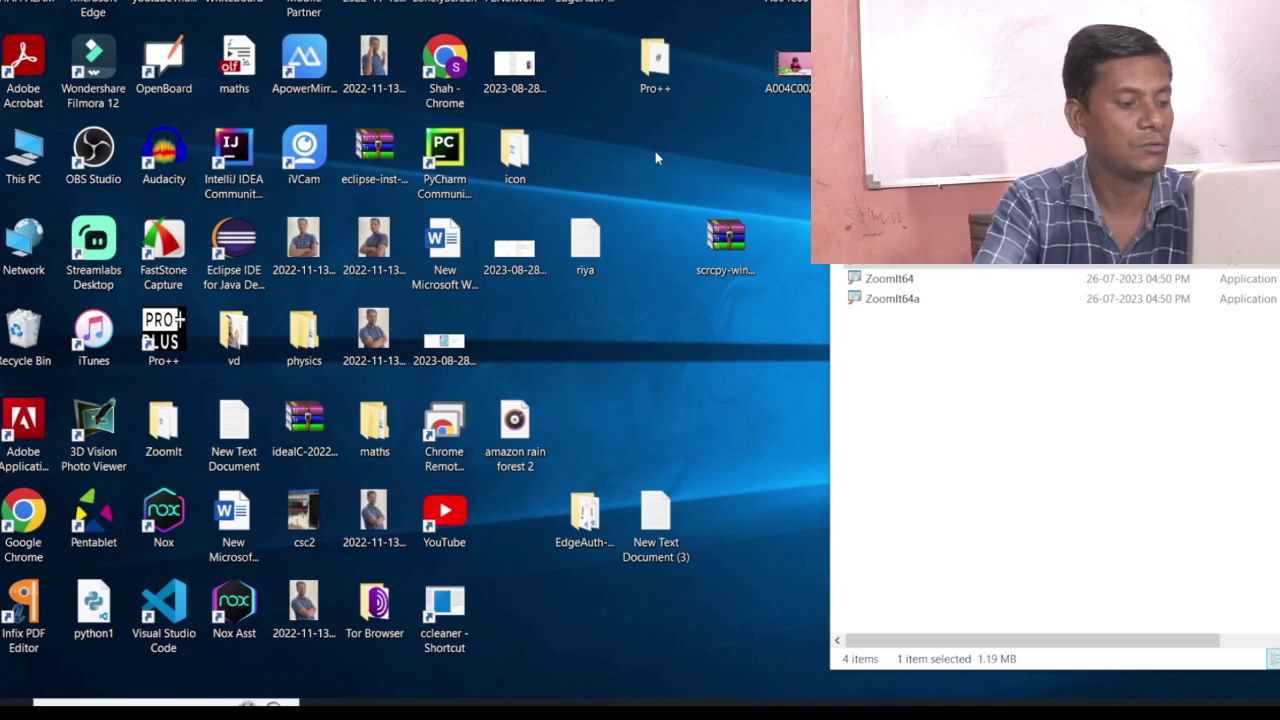
Step: Enter drawing mode unzoomed, sketch a red check mark above scrcpy-win, and draw four rectangles over the desktop icons between IntelliJ IDEA and scrcpy-win
{"action": "key", "text": "s"}
{"action": "key", "text": "ctrl+2"}
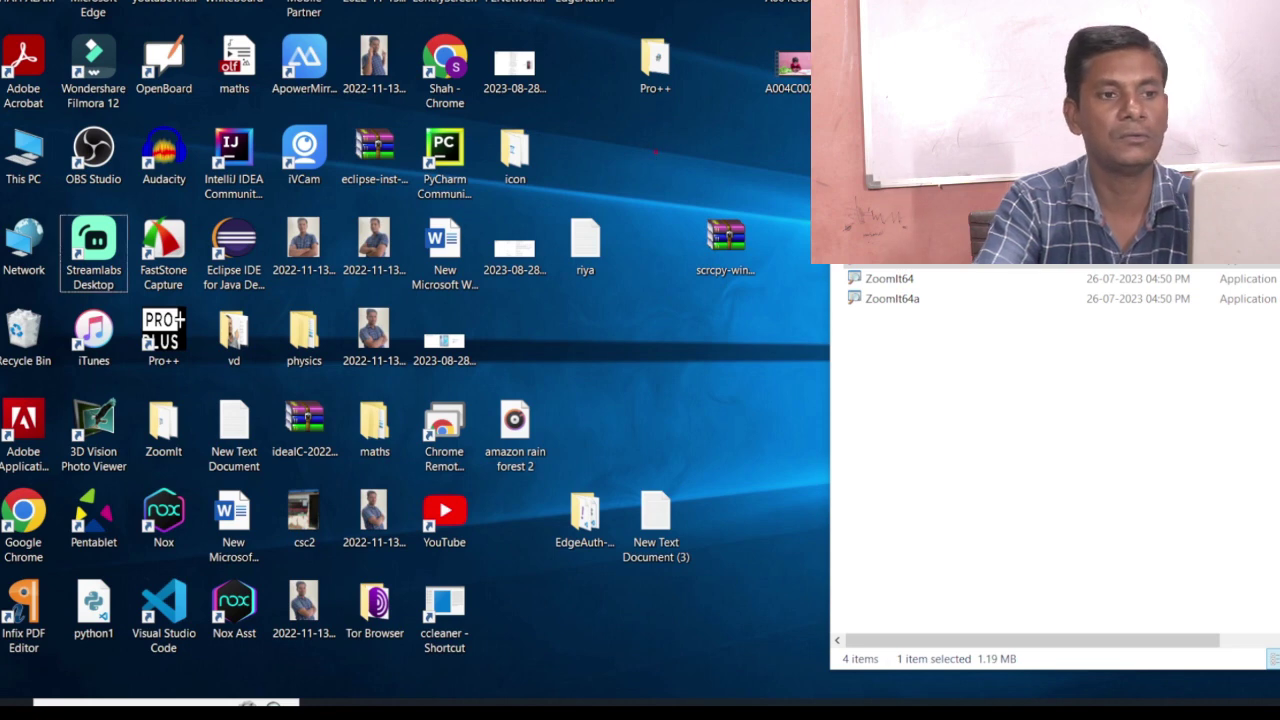
{"action": "mouse_move", "coordinate": [664, 149]}
{"action": "left_mouse_down"}
{"action": "mouse_move", "coordinate": [689, 167]}
{"action": "mouse_move", "coordinate": [724, 142]}
{"action": "left_mouse_up"}
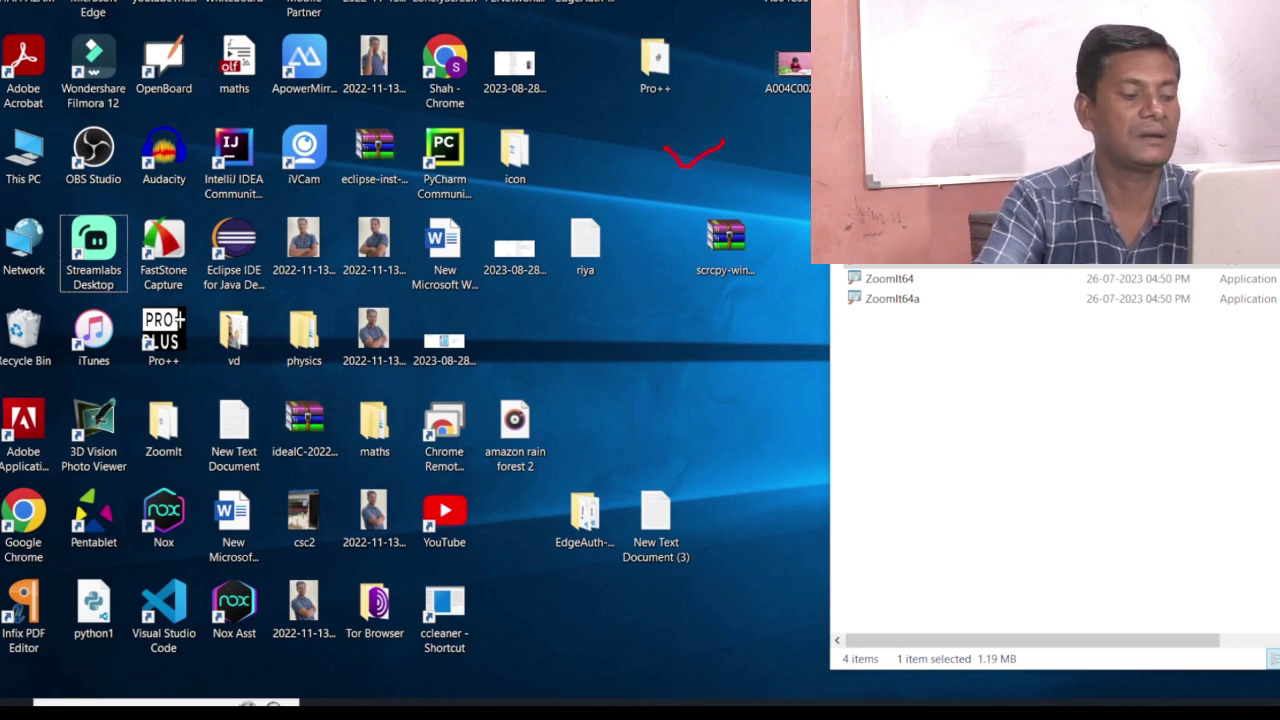
{"action": "left_click_drag", "start_coordinate": [623, 193], "coordinate": [695, 271]}
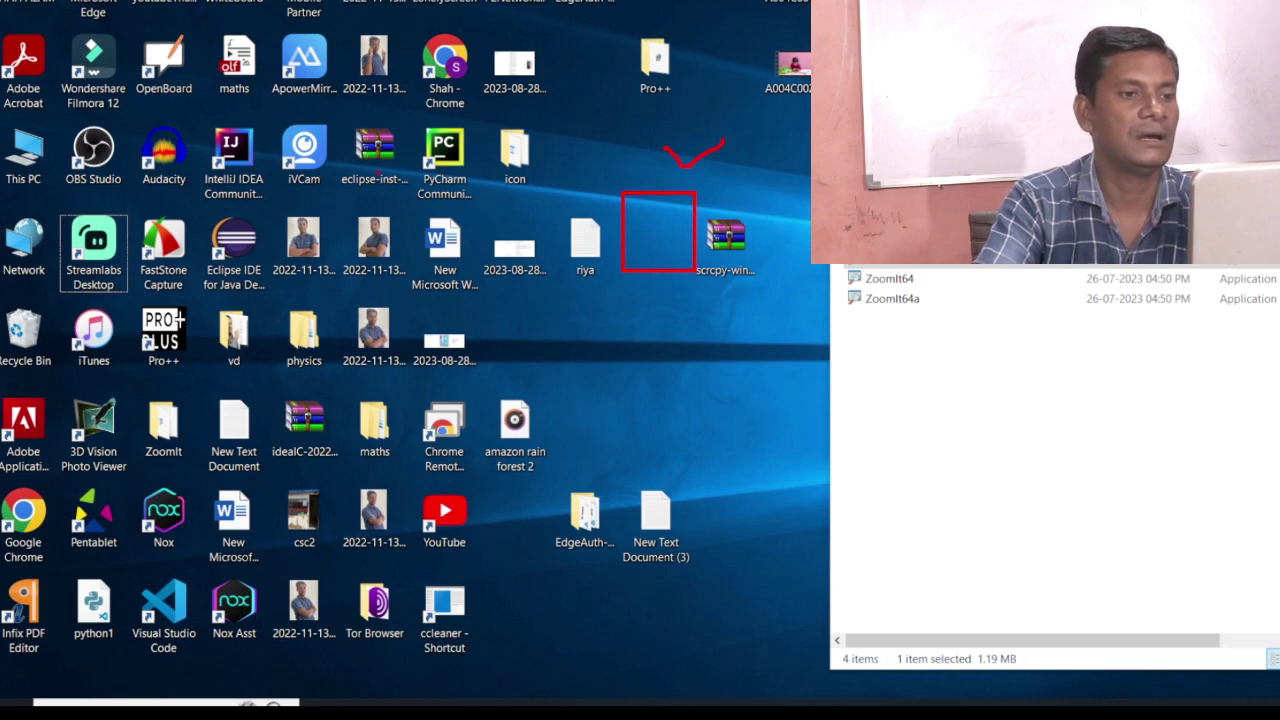
{"action": "left_click_drag", "start_coordinate": [255, 193], "coordinate": [362, 287]}
{"action": "left_click_drag", "start_coordinate": [467, 155], "coordinate": [545, 273]}
{"action": "left_click_drag", "start_coordinate": [368, 58], "coordinate": [648, 270]}
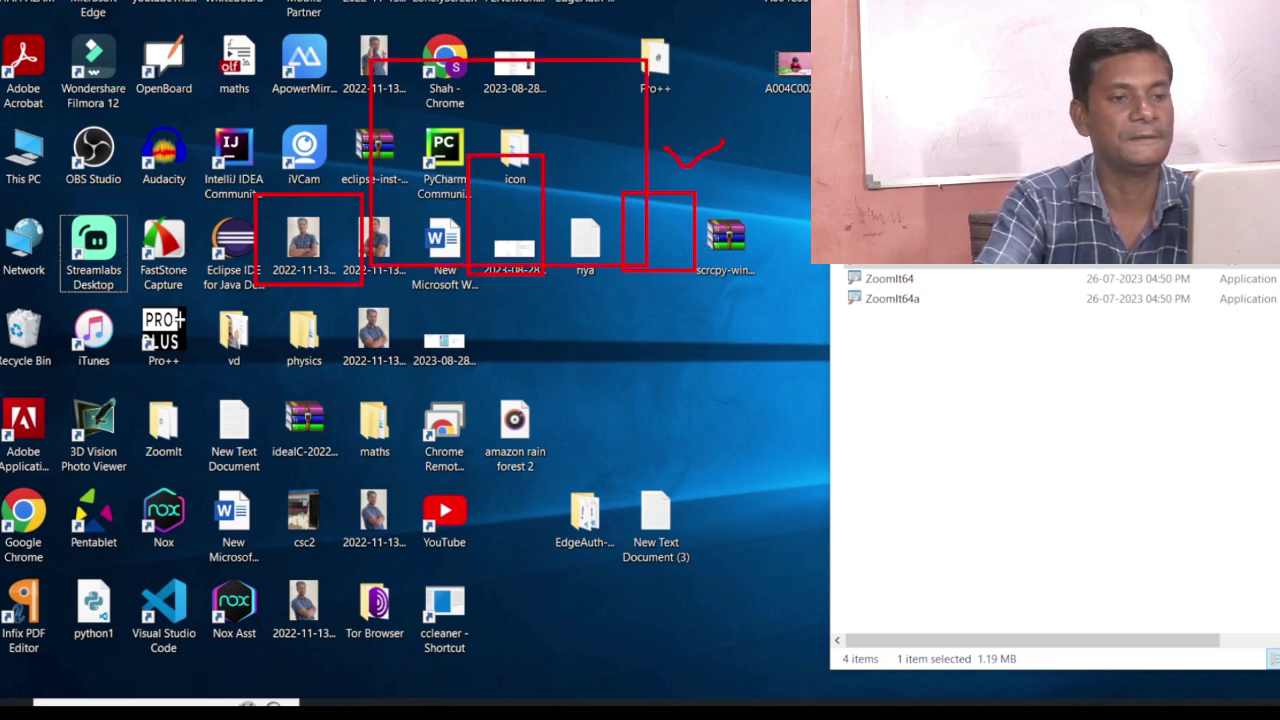
Step: Draw a freehand stroke from physics to amazon rain forest 2, a rectangle above New Text Document (3), and several straight red lines
{"action": "left_click_drag", "start_coordinate": [318, 325], "coordinate": [497, 450]}
{"action": "left_click_drag", "start_coordinate": [590, 366], "coordinate": [780, 537]}
{"action": "mouse_move", "coordinate": [958, 369]}
{"action": "left_mouse_down"}
{"action": "mouse_move", "coordinate": [1074, 414]}
{"action": "mouse_move", "coordinate": [1106, 519]}
{"action": "left_mouse_up"}
{"action": "left_click_drag", "start_coordinate": [776, 447], "coordinate": [884, 262]}
{"action": "left_click_drag", "start_coordinate": [742, 238], "coordinate": [830, 170]}
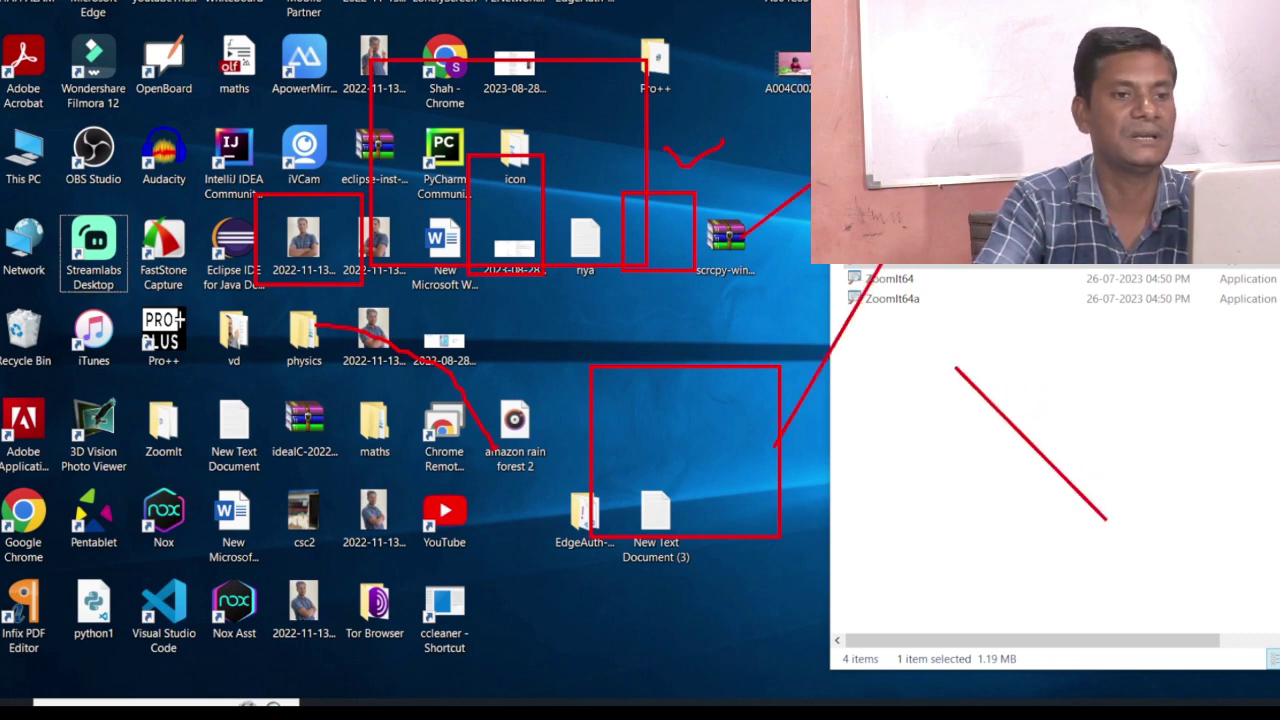
{"action": "left_click_drag", "start_coordinate": [748, 135], "coordinate": [782, 42]}
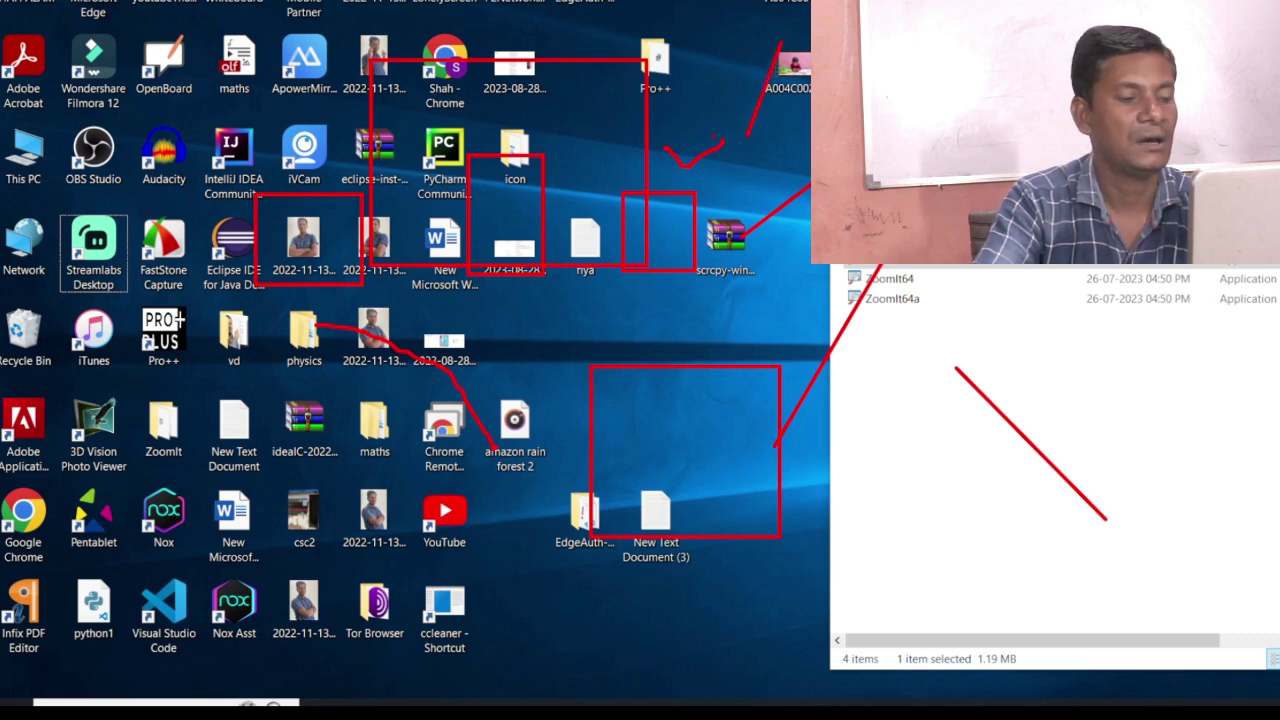
Step: Draw a large red ellipse around scrcpy-win, then two ellipses and two freehand strokes over the blank area of the file window
{"action": "left_click_drag", "start_coordinate": [622, 136], "coordinate": [940, 372]}
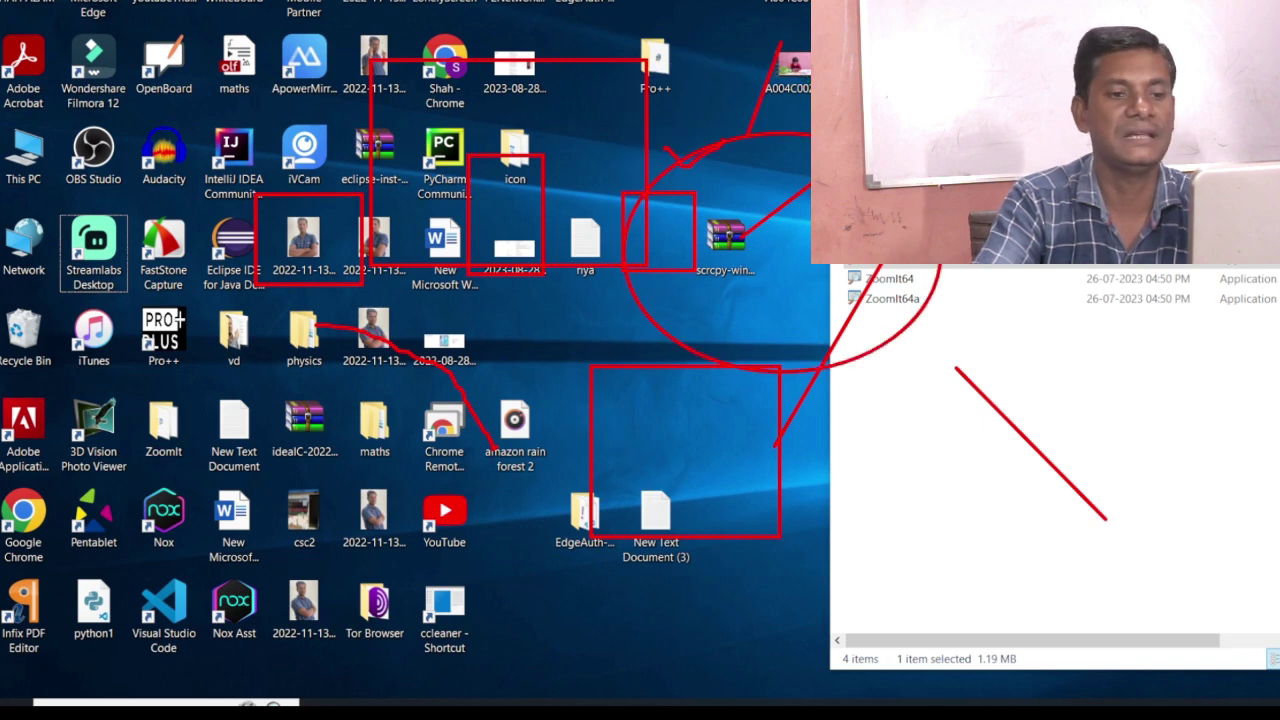
{"action": "mouse_move", "coordinate": [899, 449]}
{"action": "left_mouse_down"}
{"action": "mouse_move", "coordinate": [975, 456]}
{"action": "mouse_move", "coordinate": [984, 557]}
{"action": "left_mouse_up"}
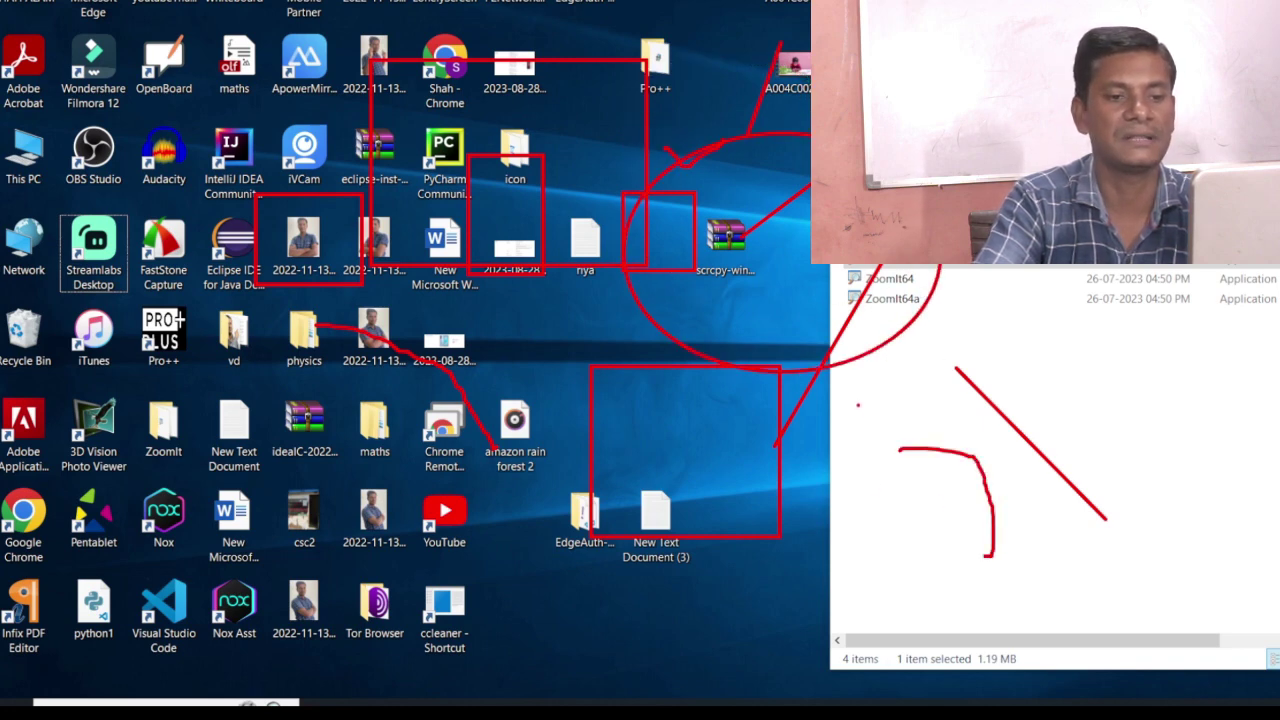
{"action": "mouse_move", "coordinate": [857, 403]}
{"action": "left_mouse_down"}
{"action": "mouse_move", "coordinate": [1030, 536]}
{"action": "mouse_move", "coordinate": [1060, 616]}
{"action": "left_mouse_up"}
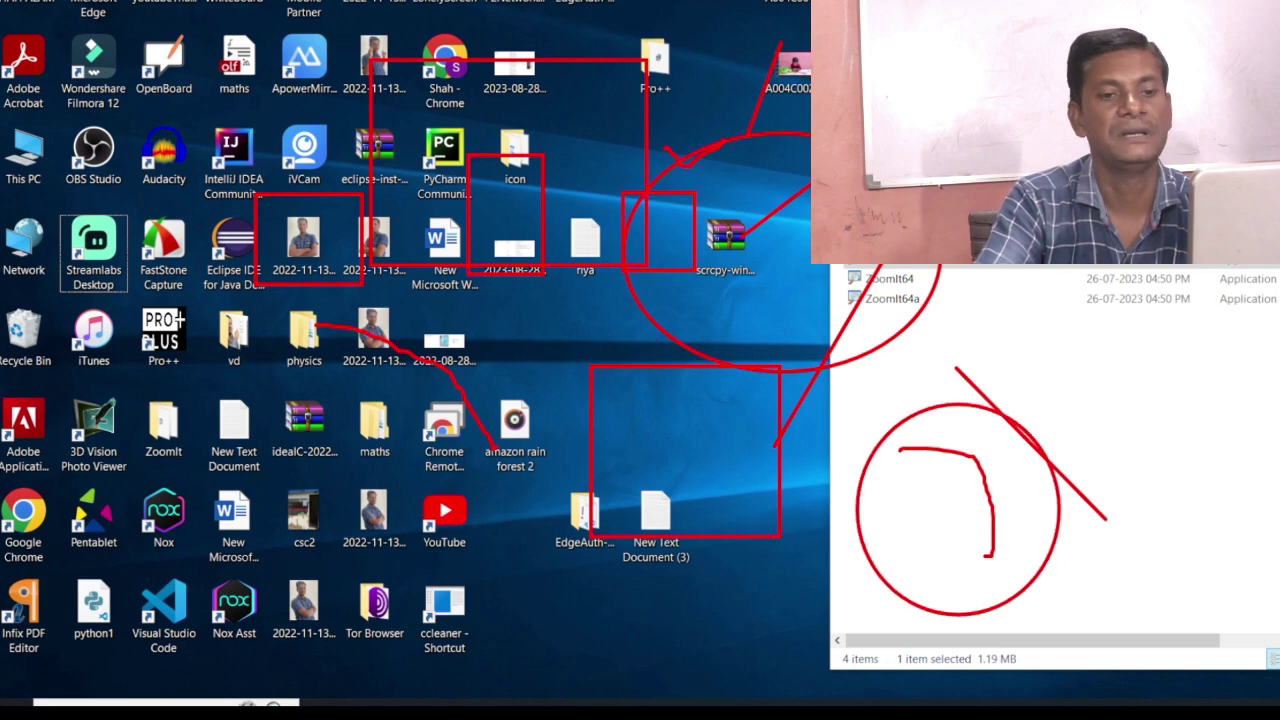
{"action": "left_click_drag", "start_coordinate": [1182, 268], "coordinate": [1197, 388]}
{"action": "left_click_drag", "start_coordinate": [1122, 344], "coordinate": [1118, 438]}
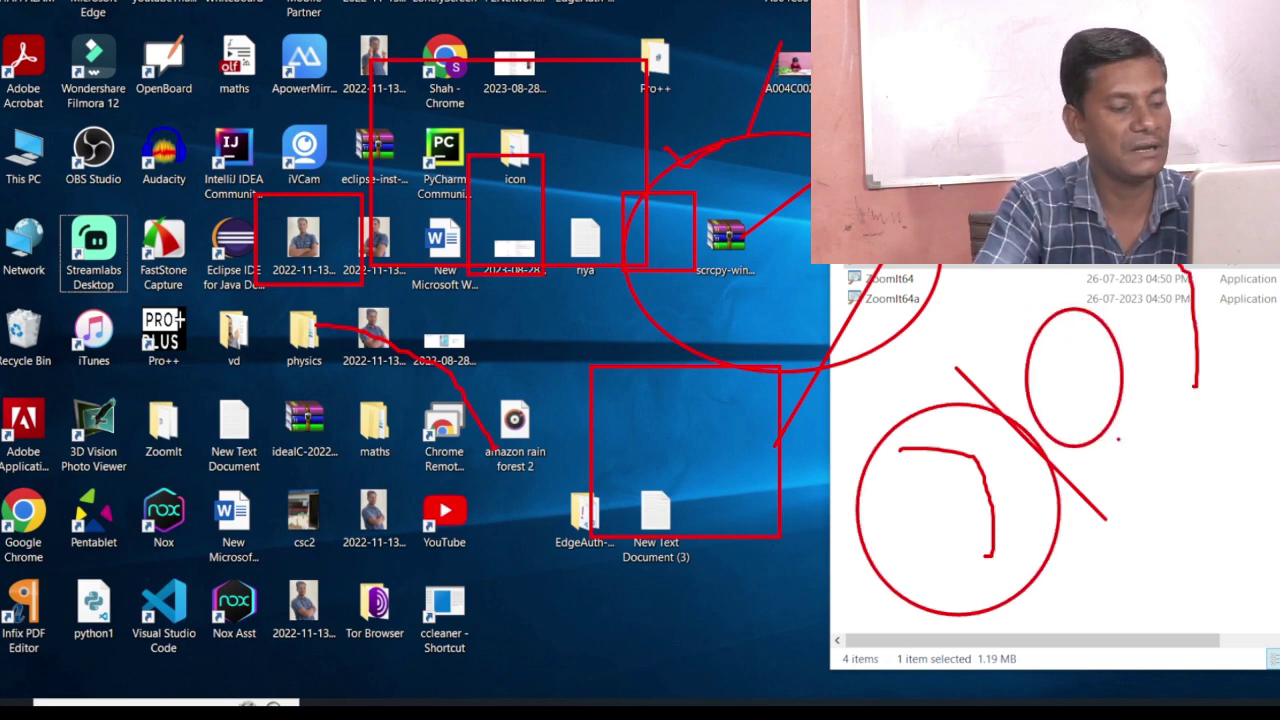
Step: Undo the last two marks and erase all the remaining drawings
{"action": "key", "text": "ctrl+z"}
{"action": "key", "text": "ctrl+z"}
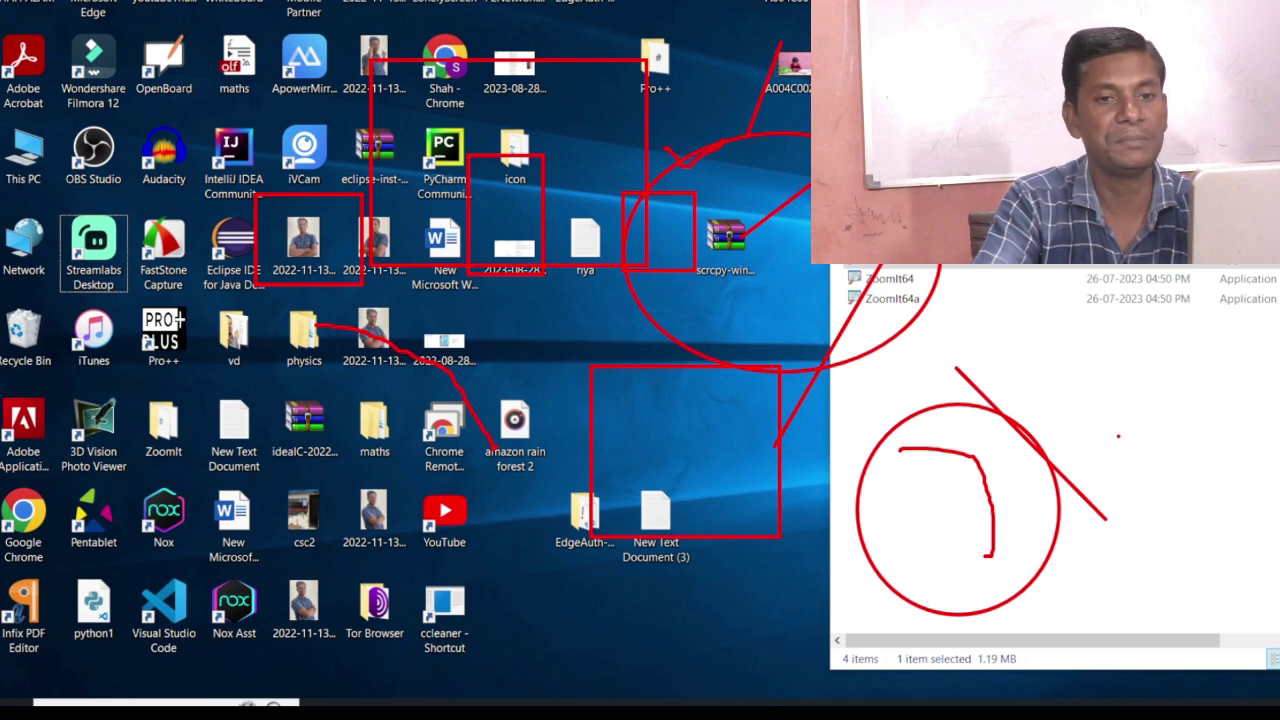
{"action": "key", "text": "e"}
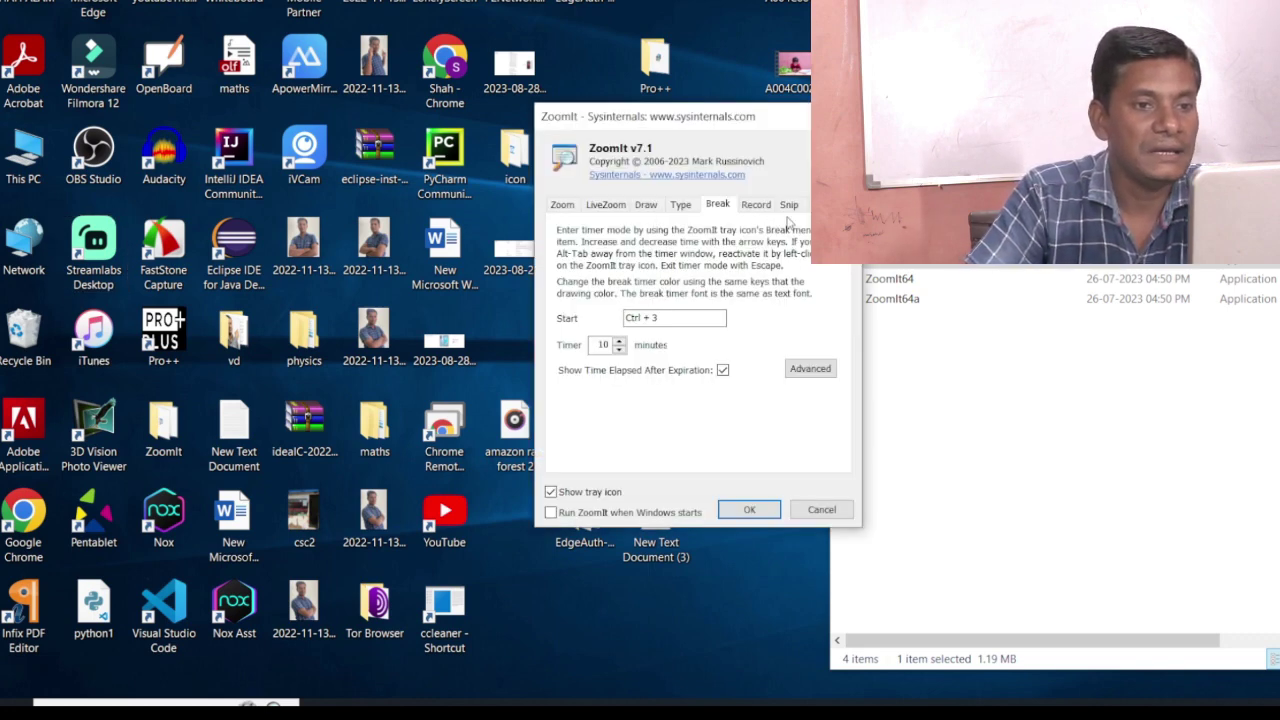
Step: Review ZoomIt's Snip, Record, Break and Type settings, and close the options without changing them
{"action": "left_click", "coordinate": [788, 210]}
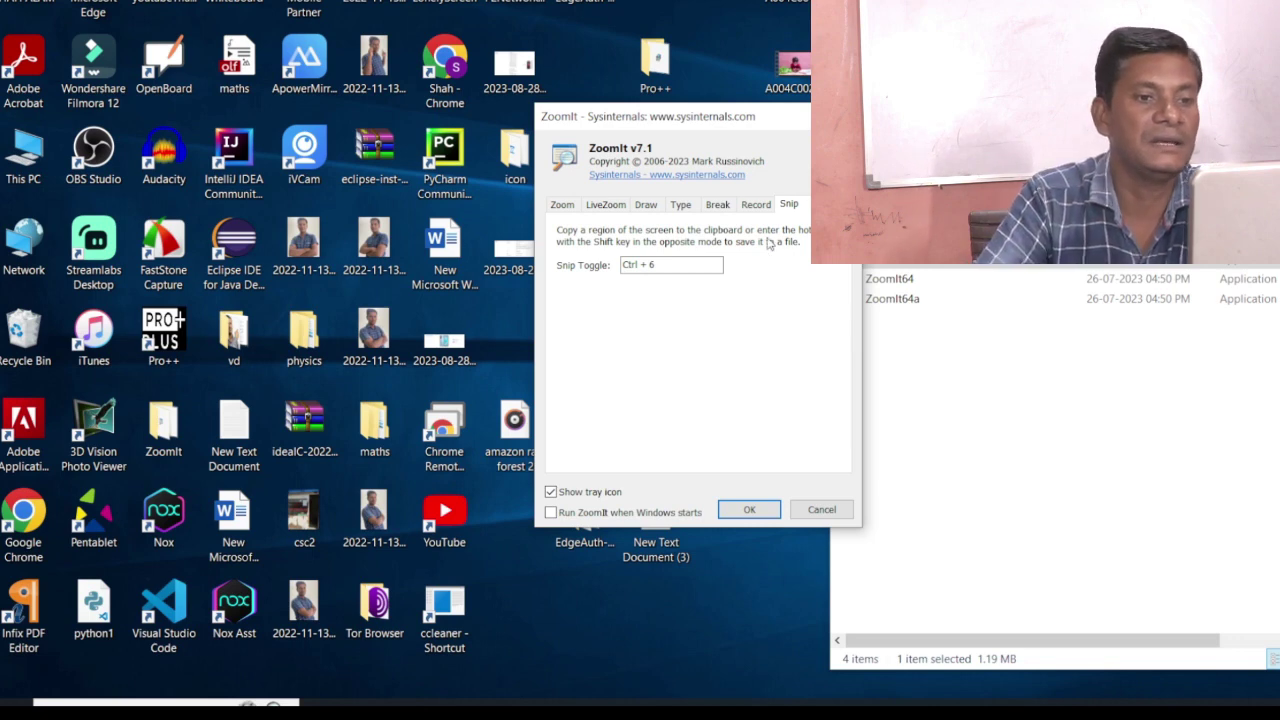
{"action": "left_click", "coordinate": [754, 207]}
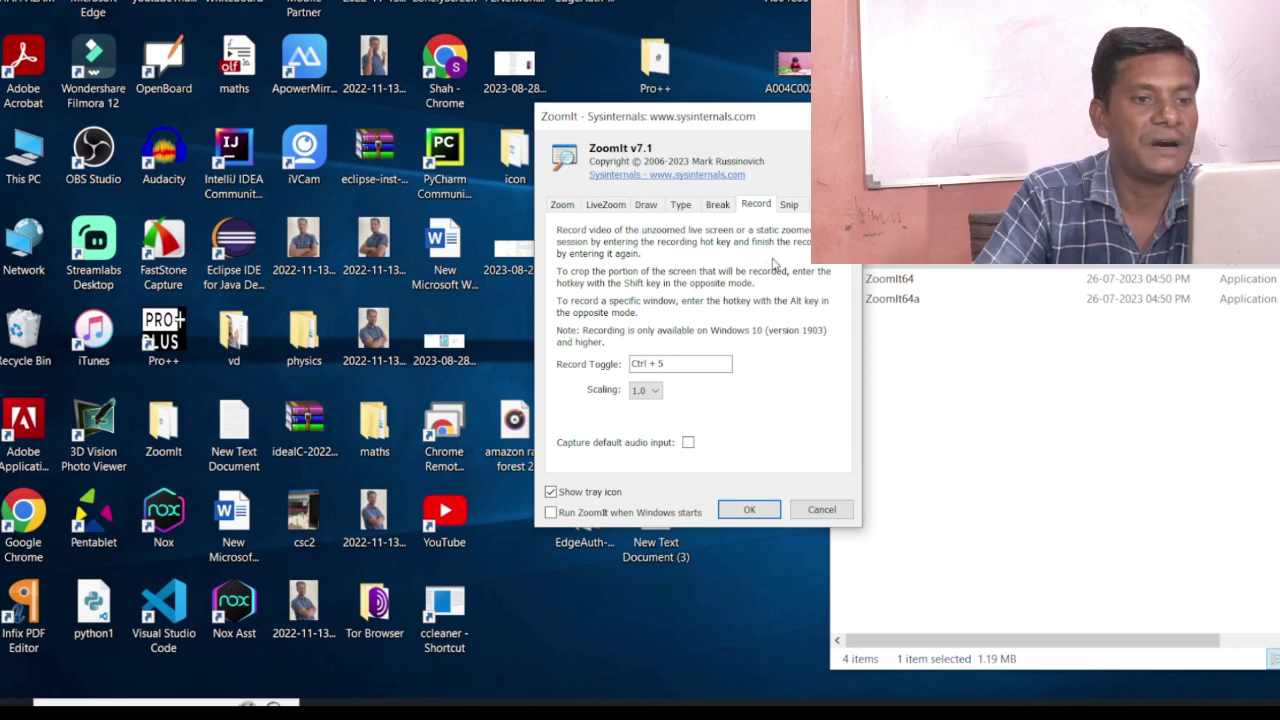
{"action": "key", "text": "ctrl+shift+Tab"}
{"action": "key", "text": "ctrl+shift+Tab"}
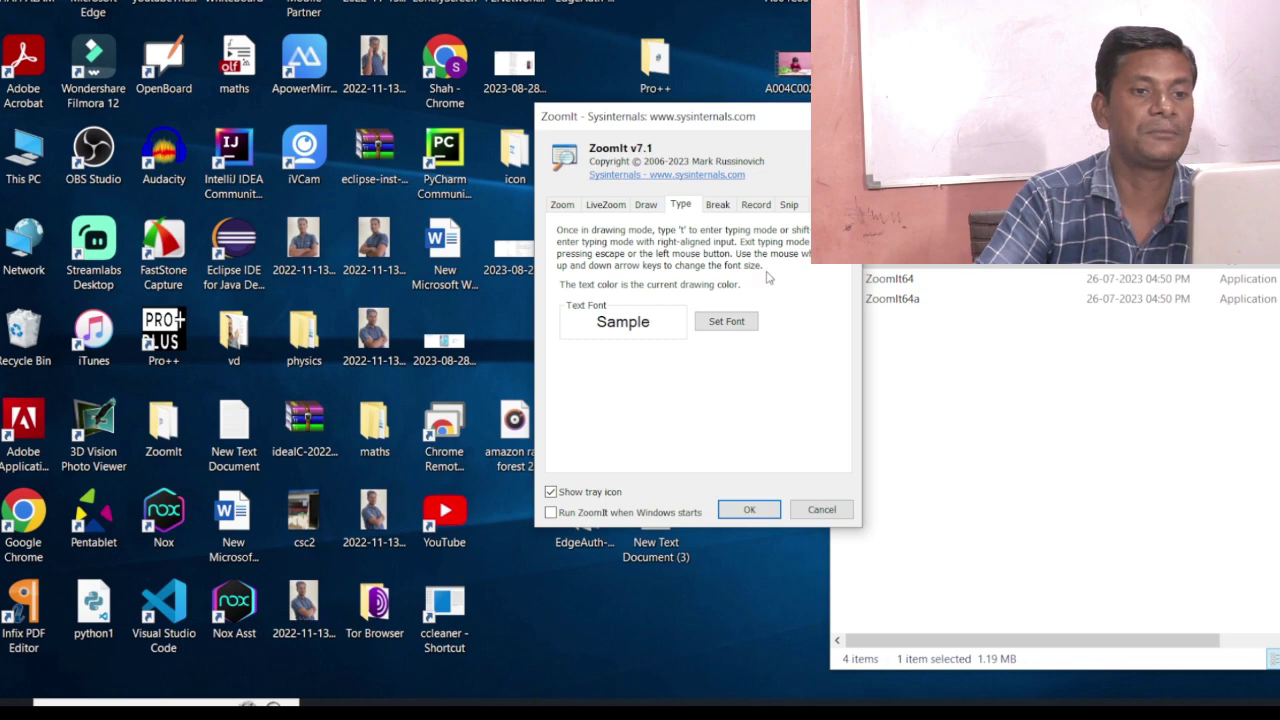
{"action": "key", "text": "Escape"}
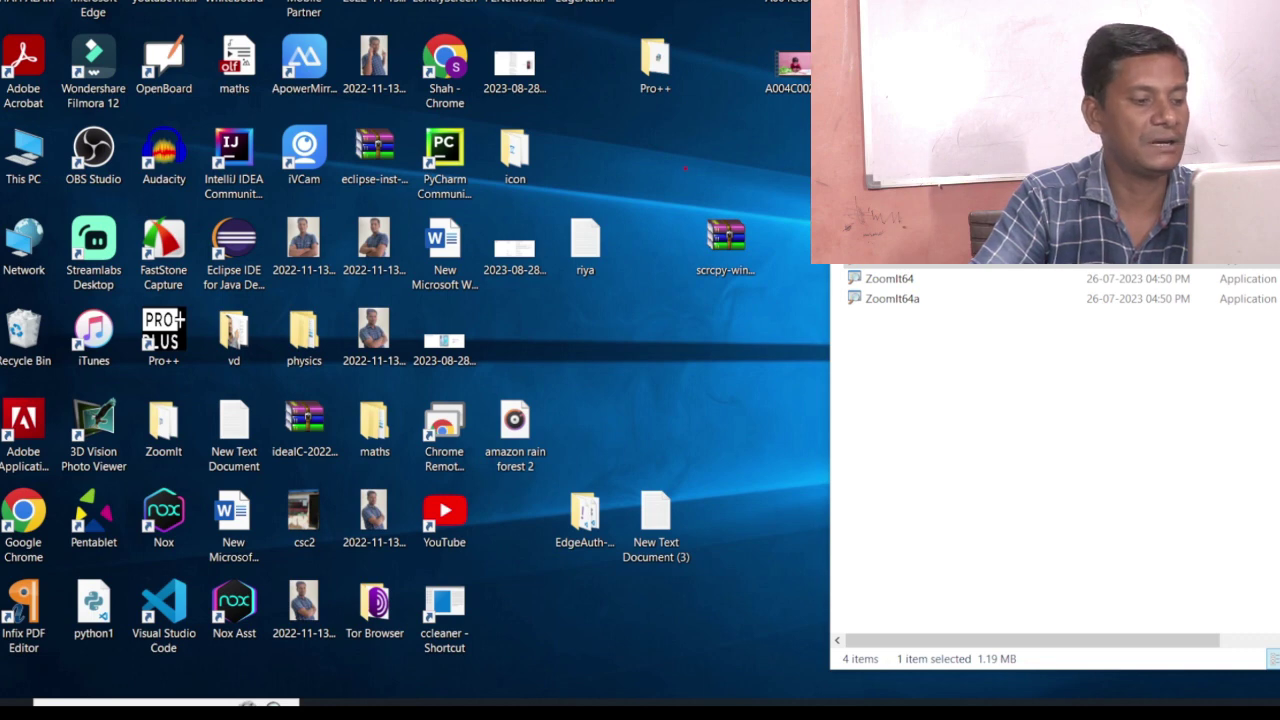
Step: In drawing mode, draw a straight line and freehand strokes near scrcpy-win, two ellipses below it, and a rectangle over amazon rain forest 2
{"action": "left_click_drag", "start_coordinate": [685, 168], "coordinate": [851, 270]}
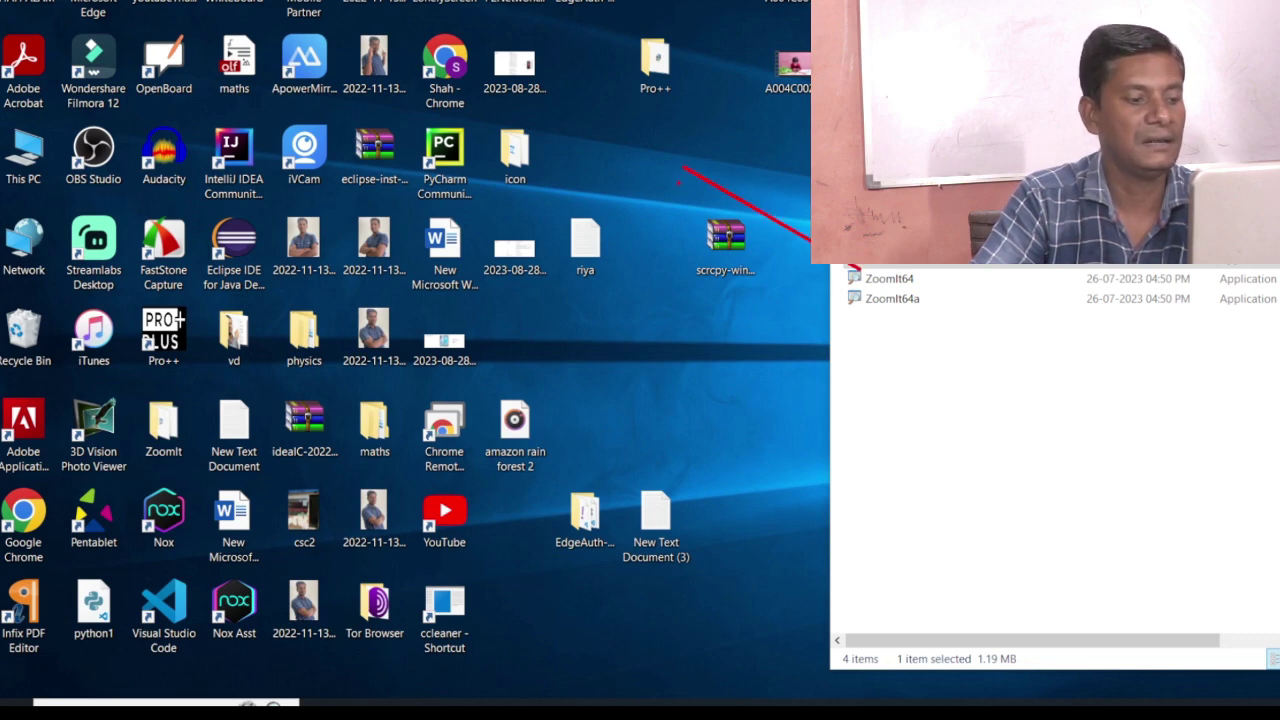
{"action": "mouse_move", "coordinate": [678, 182]}
{"action": "left_mouse_down"}
{"action": "mouse_move", "coordinate": [790, 226]}
{"action": "mouse_move", "coordinate": [830, 318]}
{"action": "left_mouse_up"}
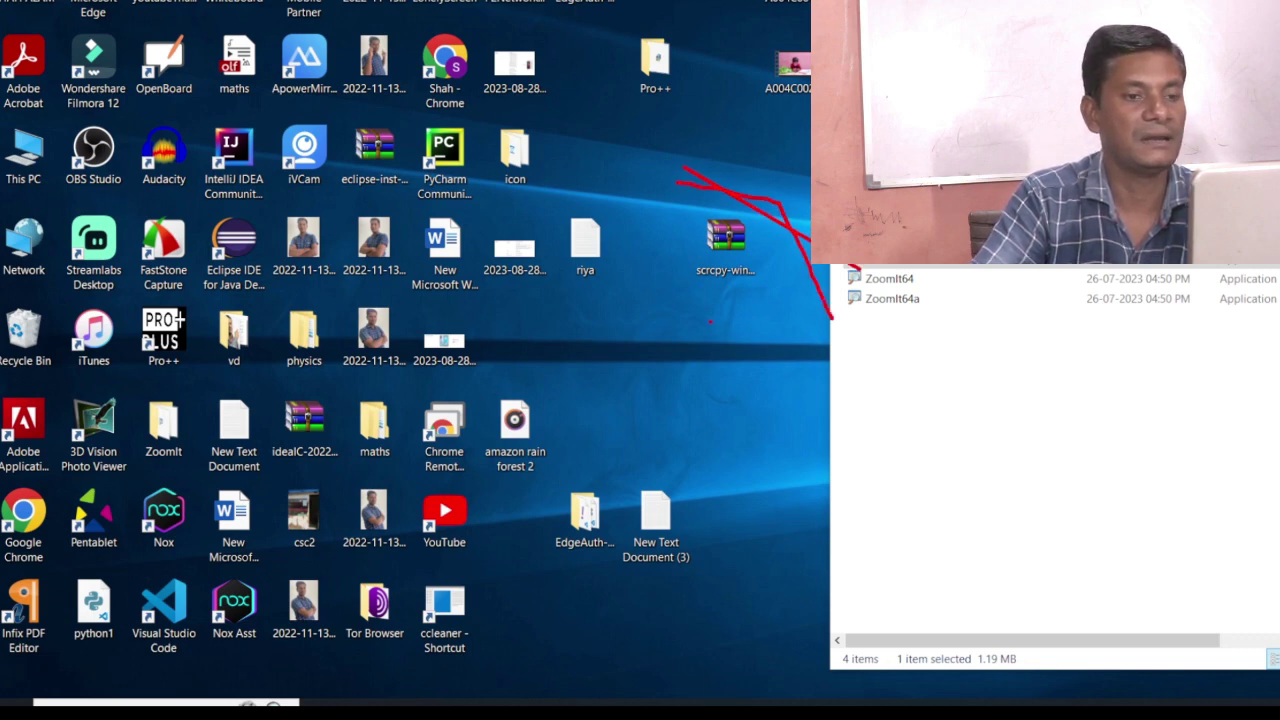
{"action": "left_click_drag", "start_coordinate": [710, 322], "coordinate": [680, 395]}
{"action": "left_click_drag", "start_coordinate": [740, 380], "coordinate": [745, 360]}
{"action": "left_click_drag", "start_coordinate": [740, 300], "coordinate": [600, 318]}
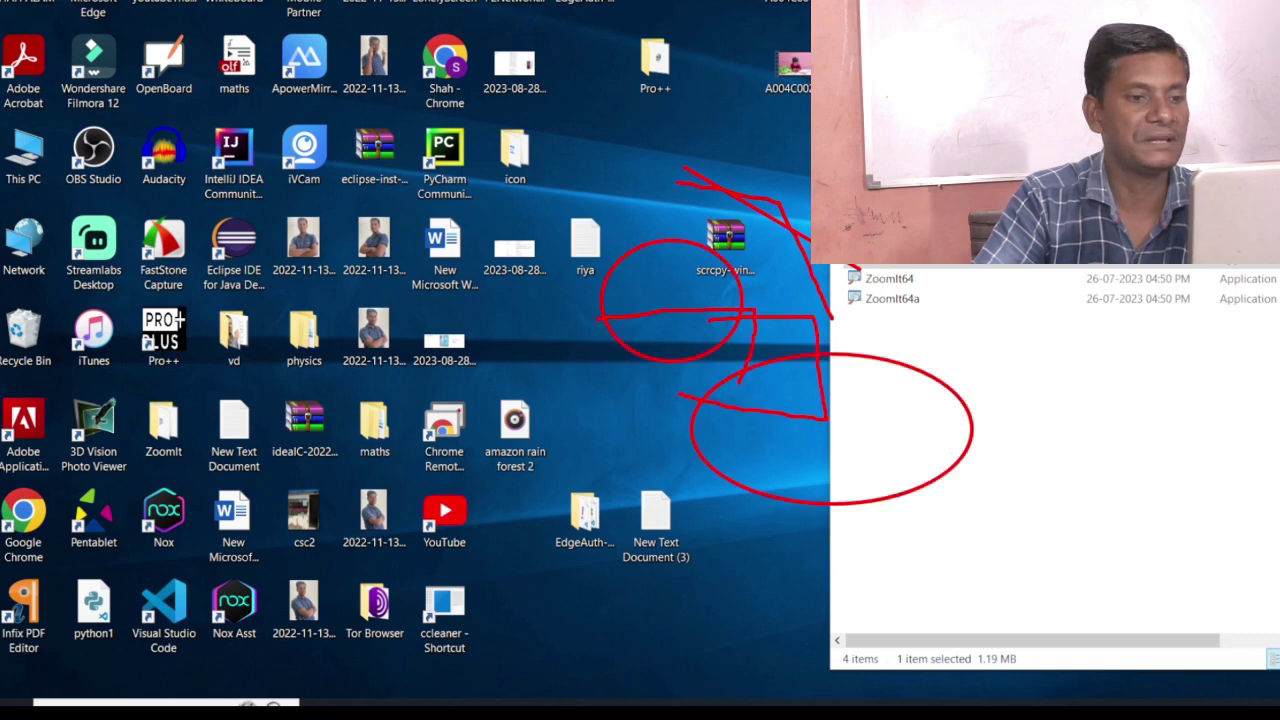
{"action": "left_click_drag", "start_coordinate": [456, 408], "coordinate": [620, 534]}
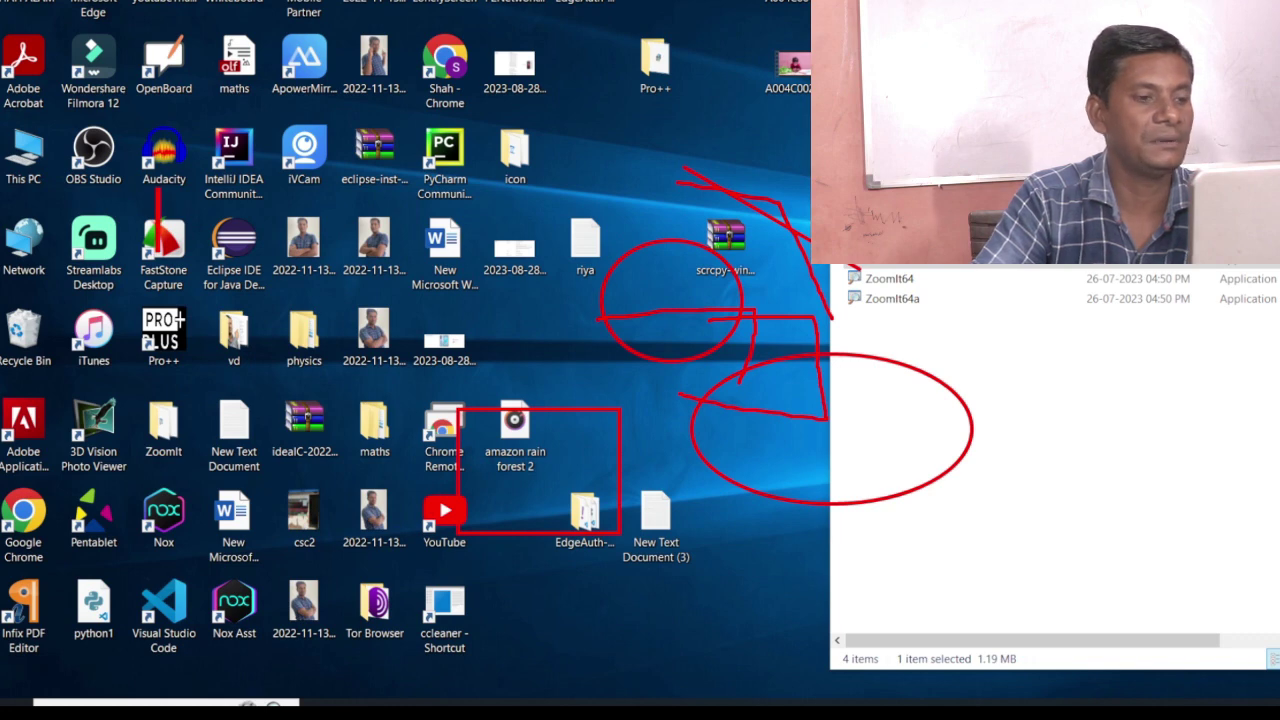
Step: Write the left-aligned red text lines "xvcvvcbcbcbvcbvb" and "bvcvbcvbcvbcb" on the screen, starting near FastStone Capture
{"action": "type", "text": "xvcvvcbcbcbvcbvb"}
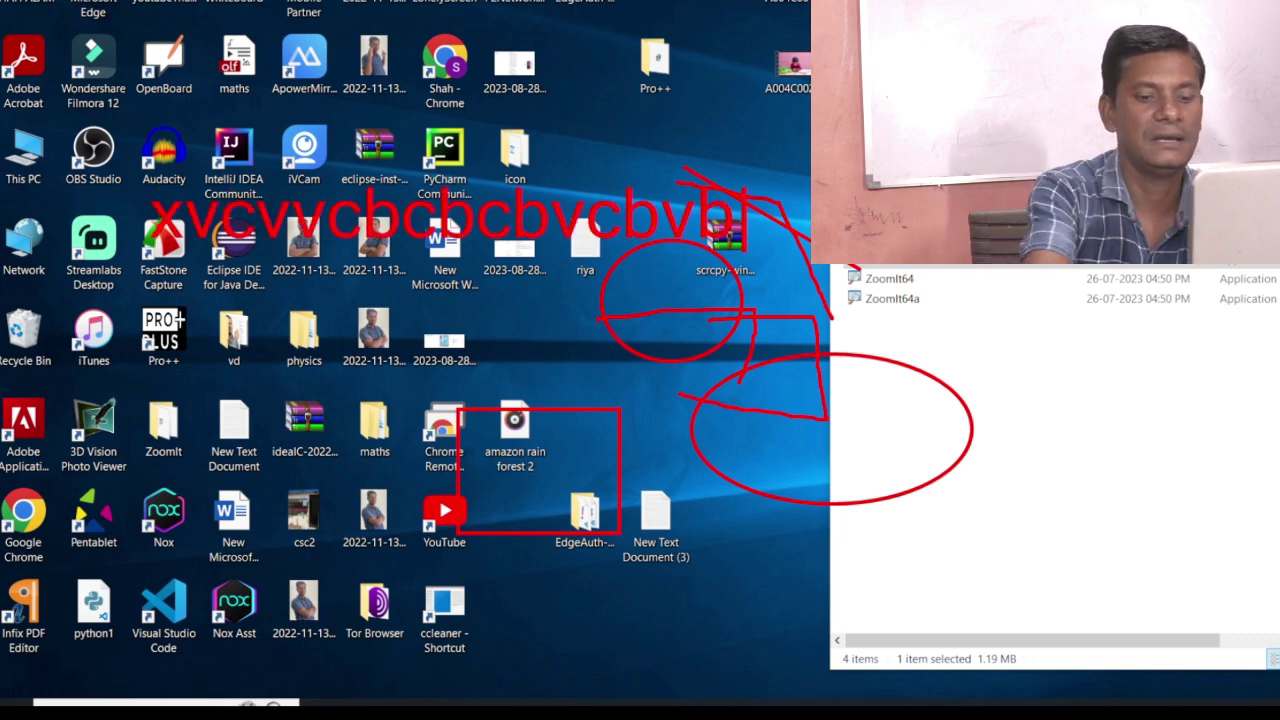
{"action": "key", "text": "Return"}
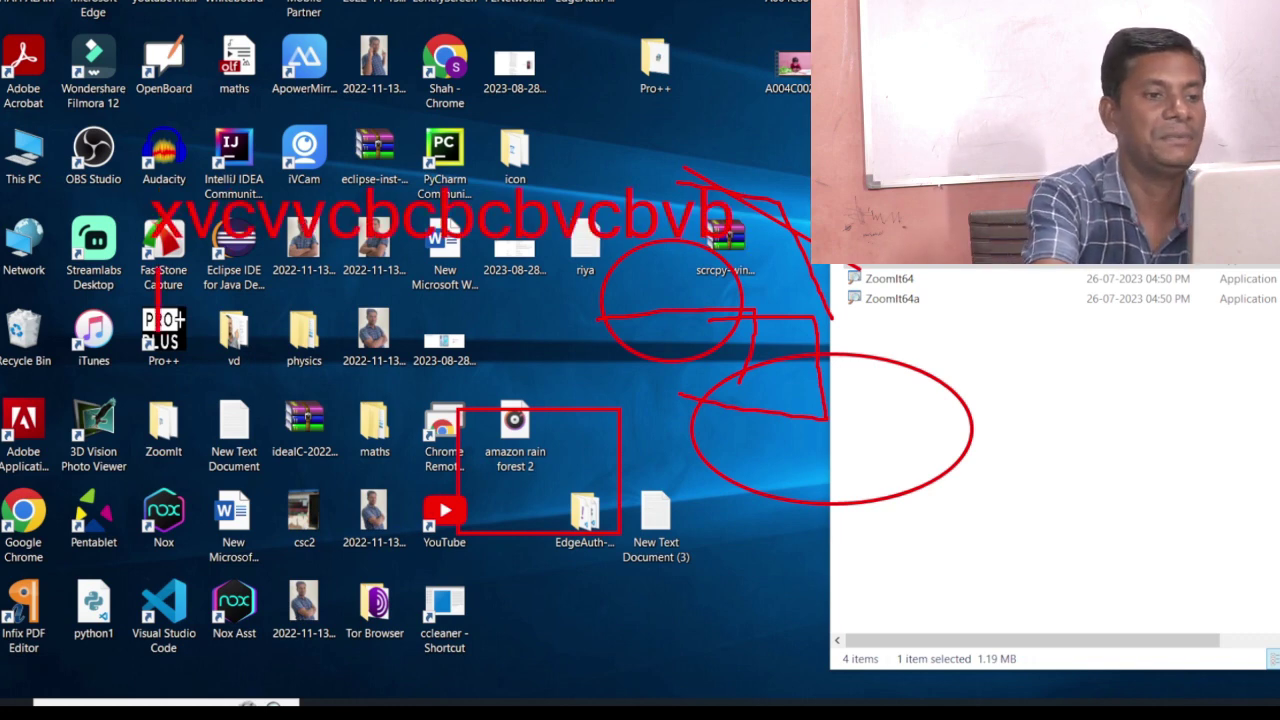
{"action": "type", "text": "bvcvbcvbcvbcb"}
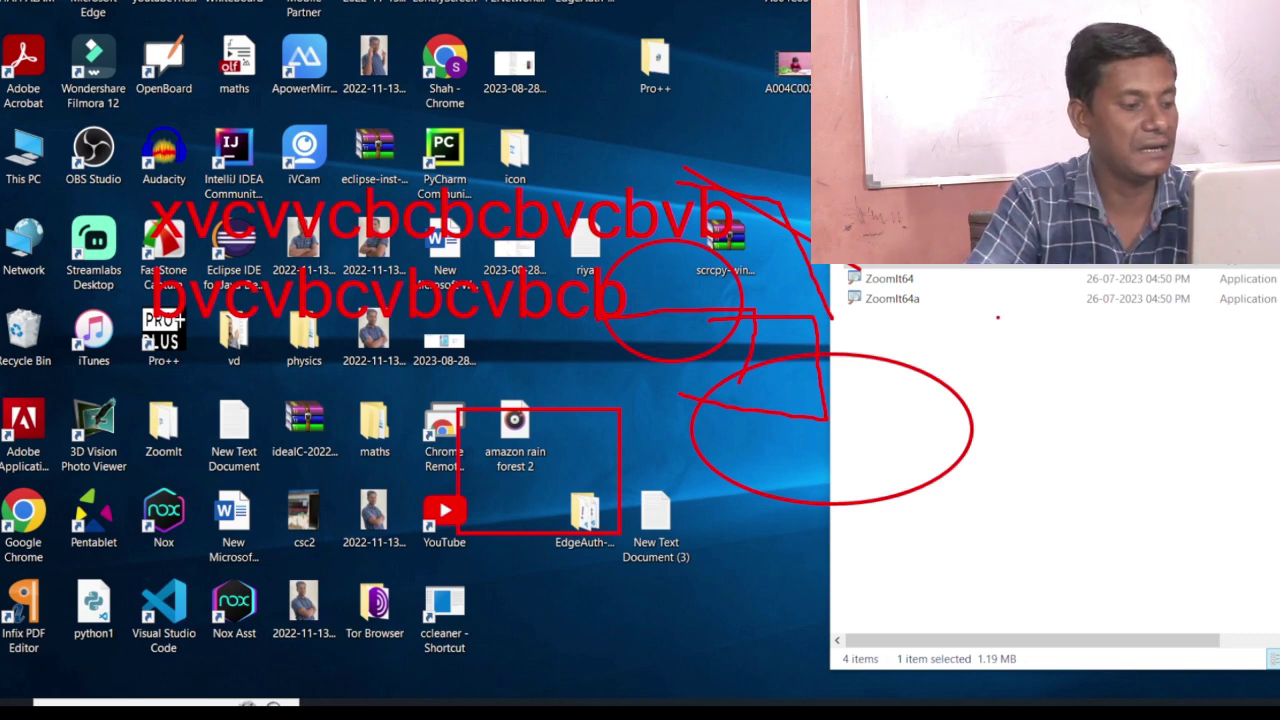
Step: Add right-aligned red text over the file window with the lines "dfgdgfg", "dffghfghfhf", "fghfghfghfgh" and "fgfghfghfghf"
{"action": "key", "text": "t"}
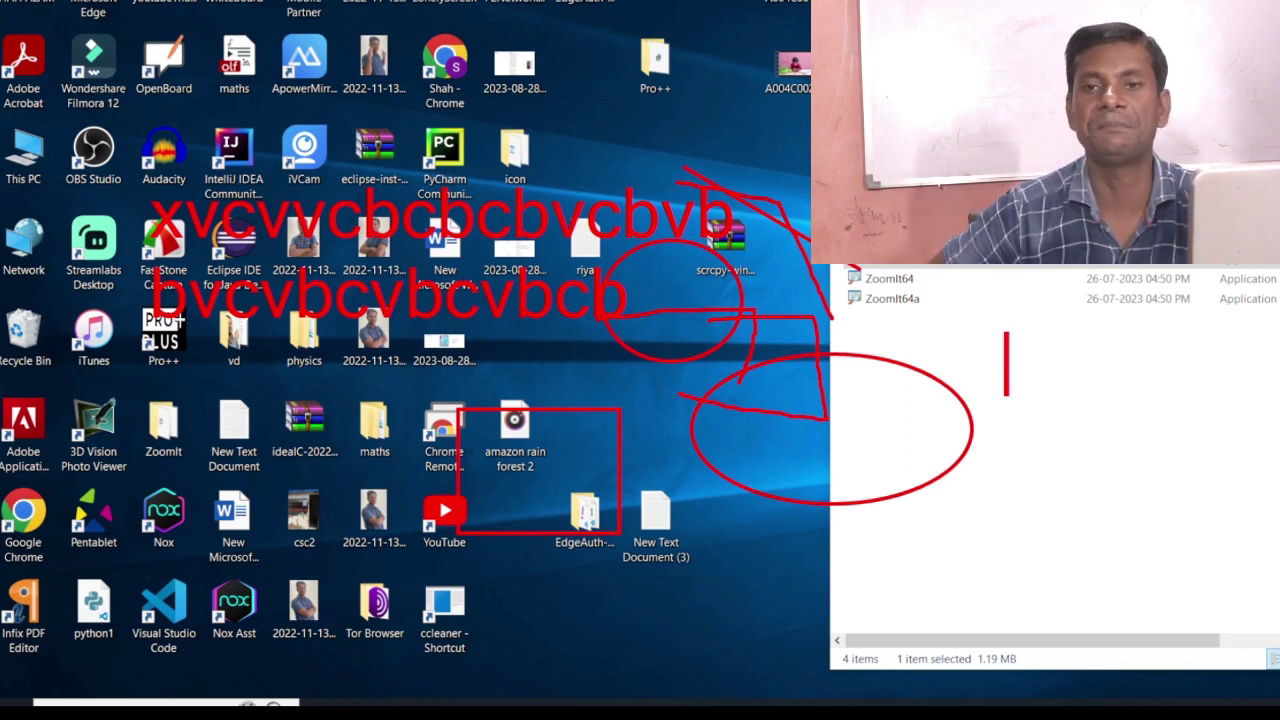
{"action": "type", "text": "dfgdgfg"}
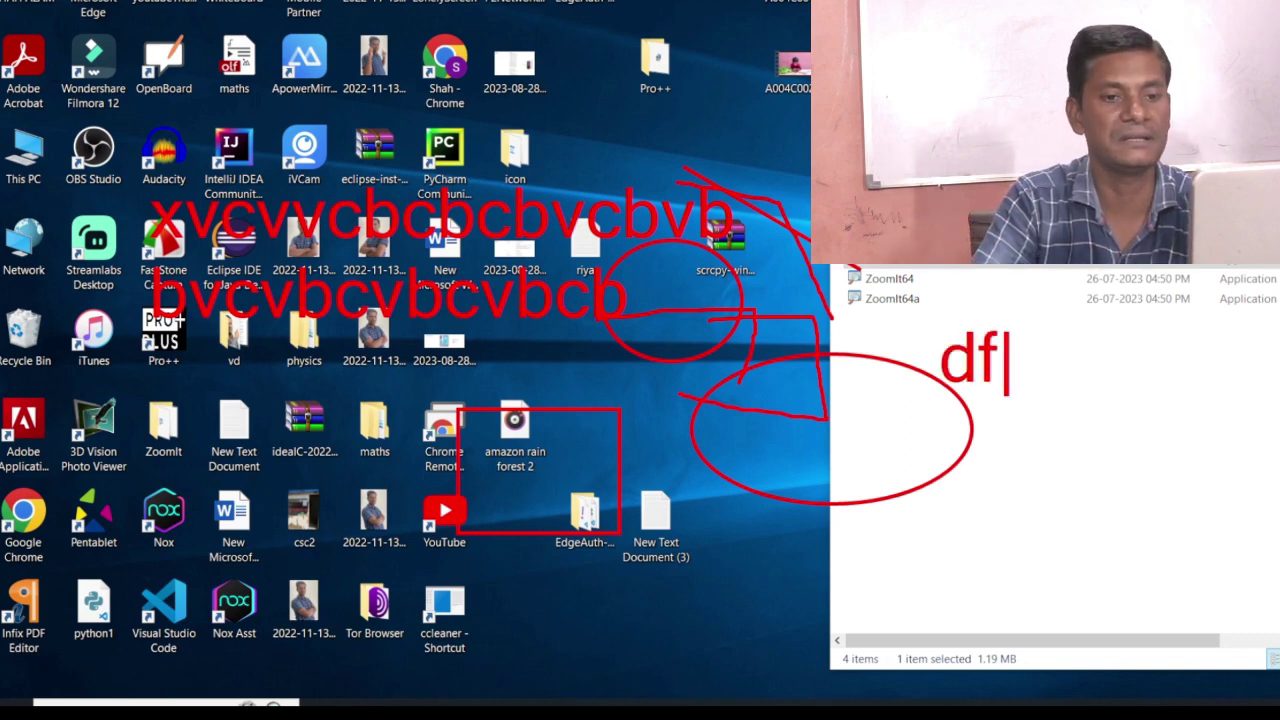
{"action": "key", "text": "Return"}
{"action": "type", "text": "dffghfghfhf"}
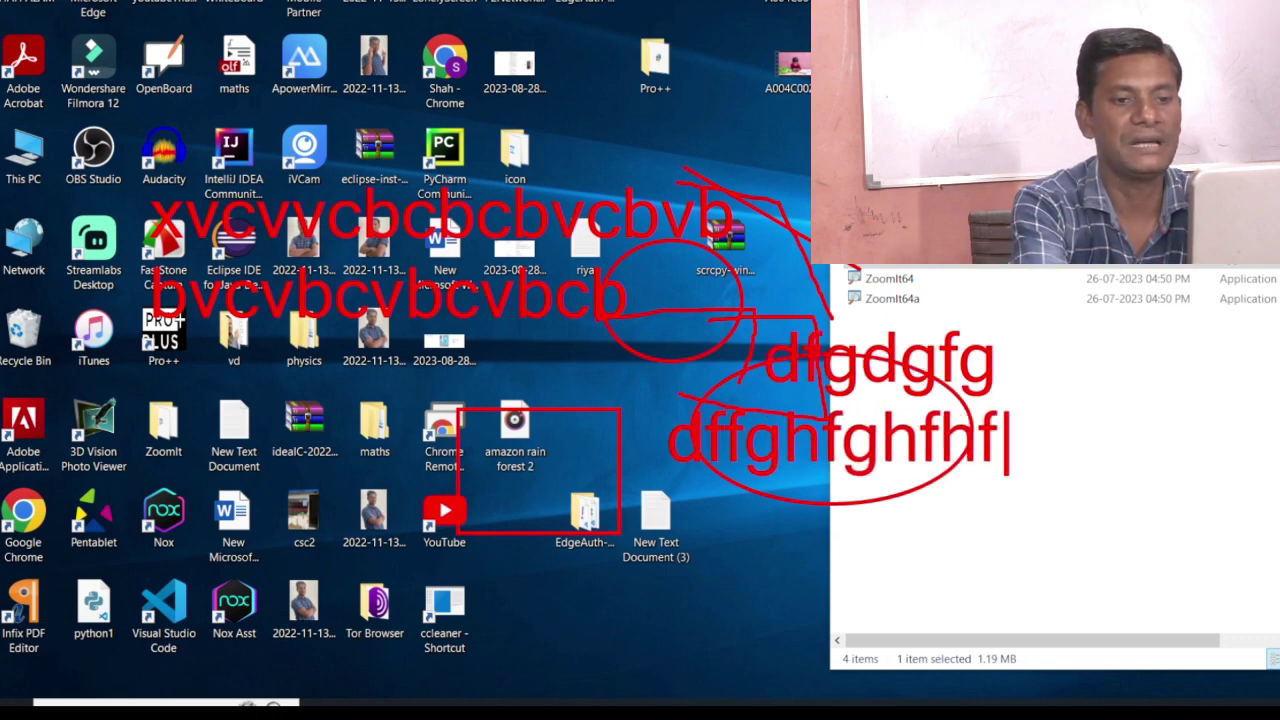
{"action": "key", "text": "Return"}
{"action": "type", "text": "fghfghfghfgh"}
{"action": "key", "text": "Return"}
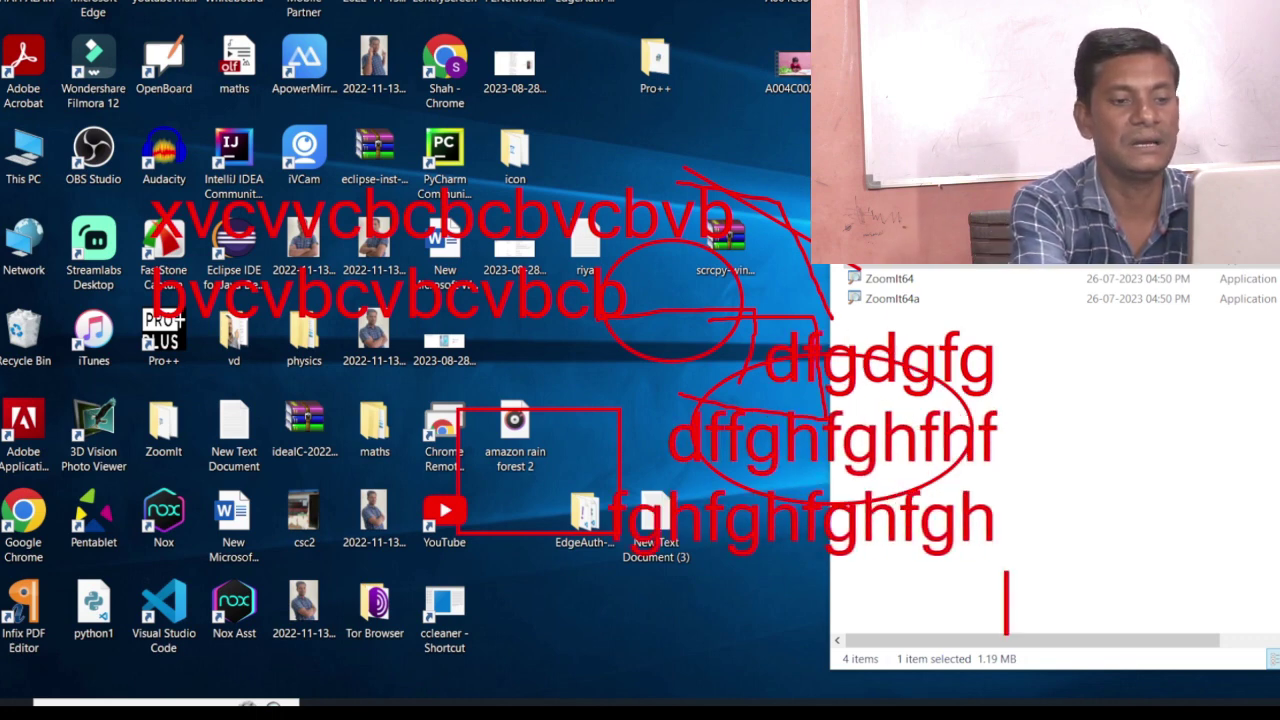
{"action": "type", "text": "fgfghfghfghf"}
{"action": "key", "text": "Return"}
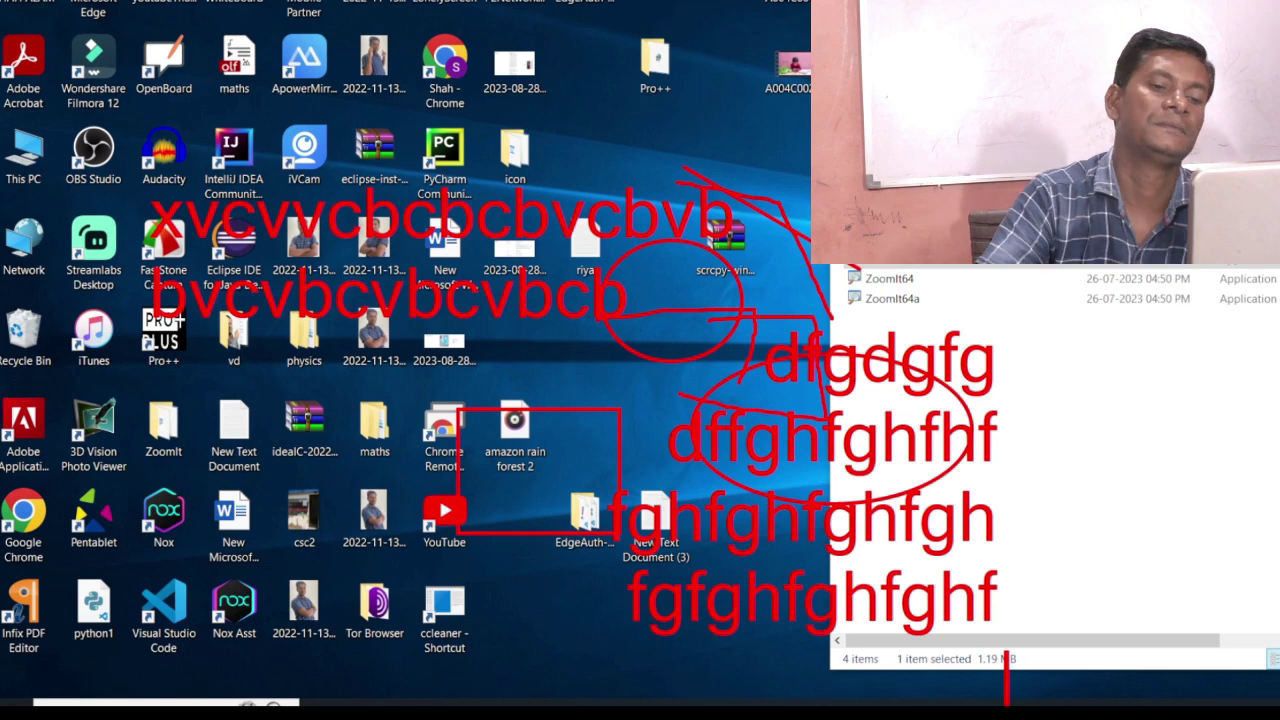
Step: Add the right-aligned red line "eeee" below the existing text and draw two short red strokes across the ZoomIt64 row
{"action": "type", "text": "eeee"}
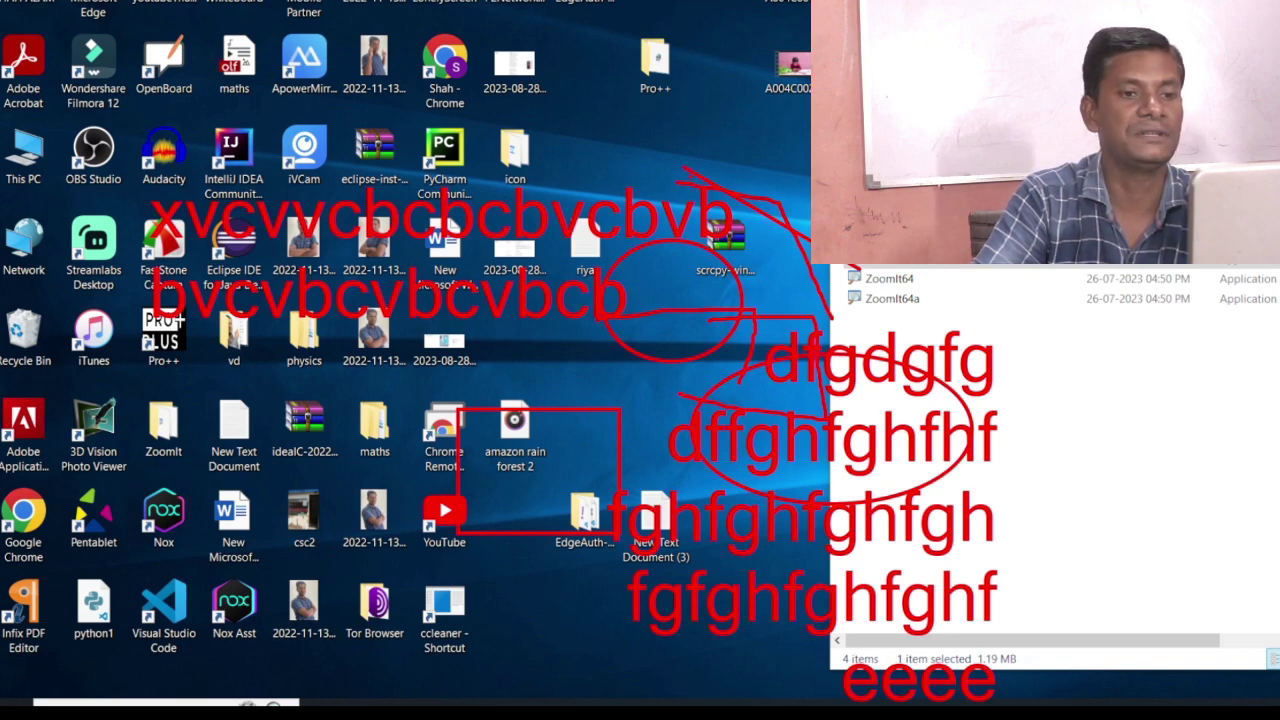
{"action": "left_click_drag", "start_coordinate": [848, 266], "coordinate": [912, 290]}
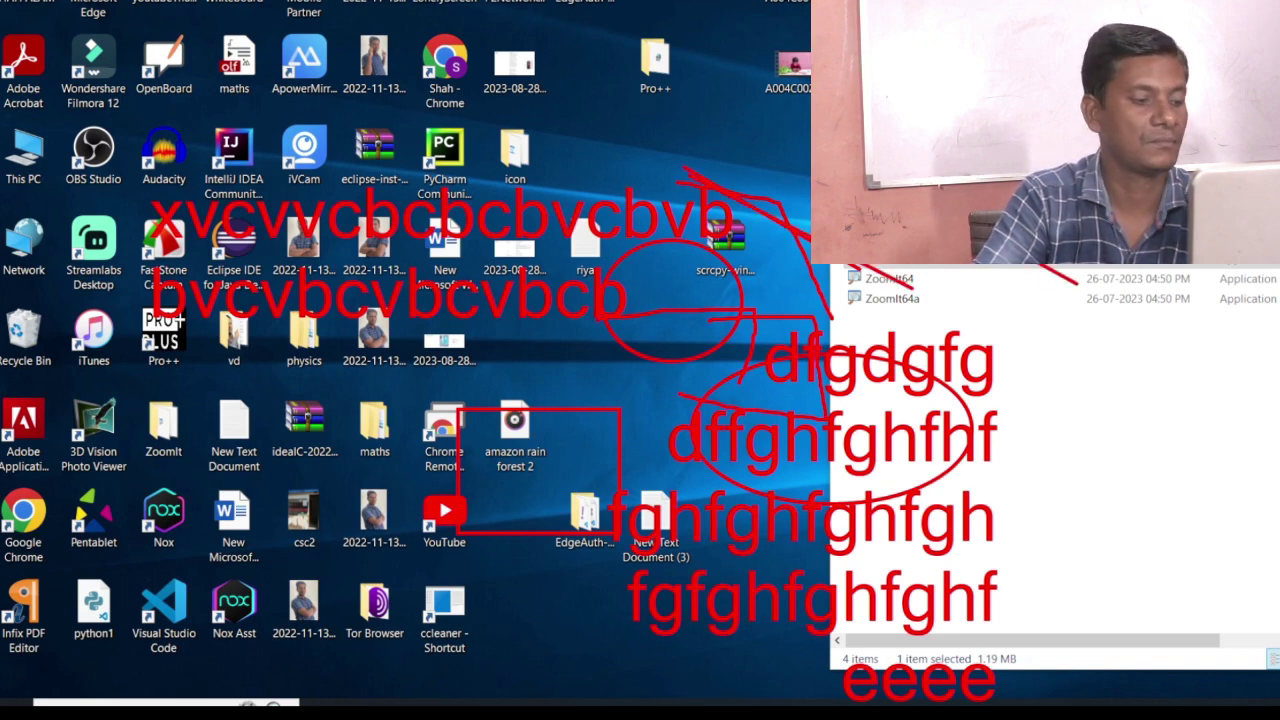
{"action": "left_click_drag", "start_coordinate": [1043, 265], "coordinate": [1078, 284]}
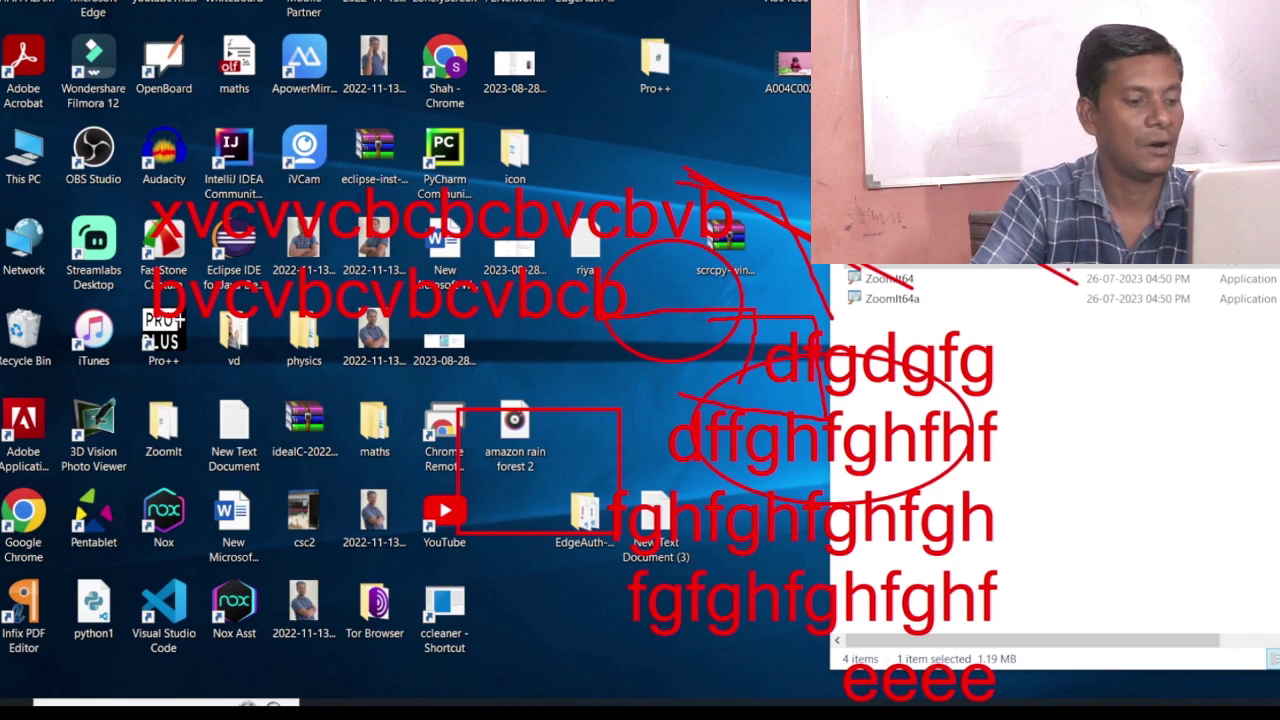
Step: Erase all red text and drawings from the screen and leave drawing mode
{"action": "key", "text": "e"}
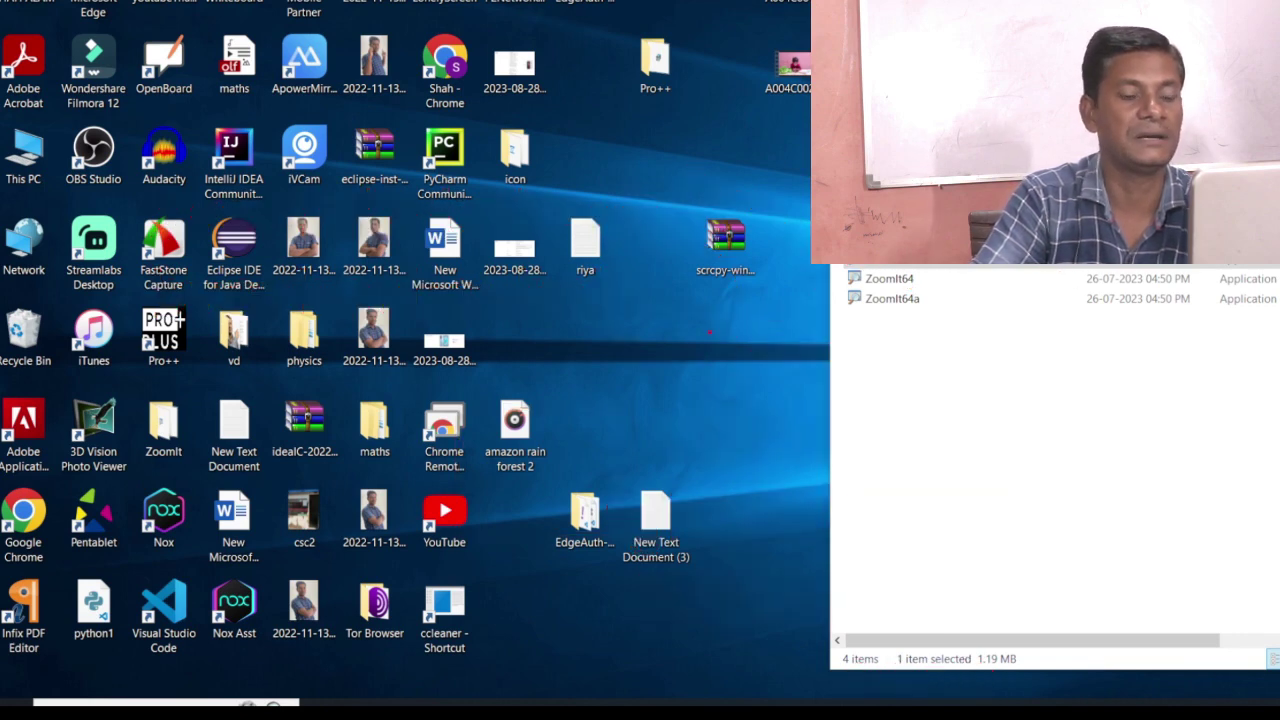
{"action": "key", "text": "Escape"}
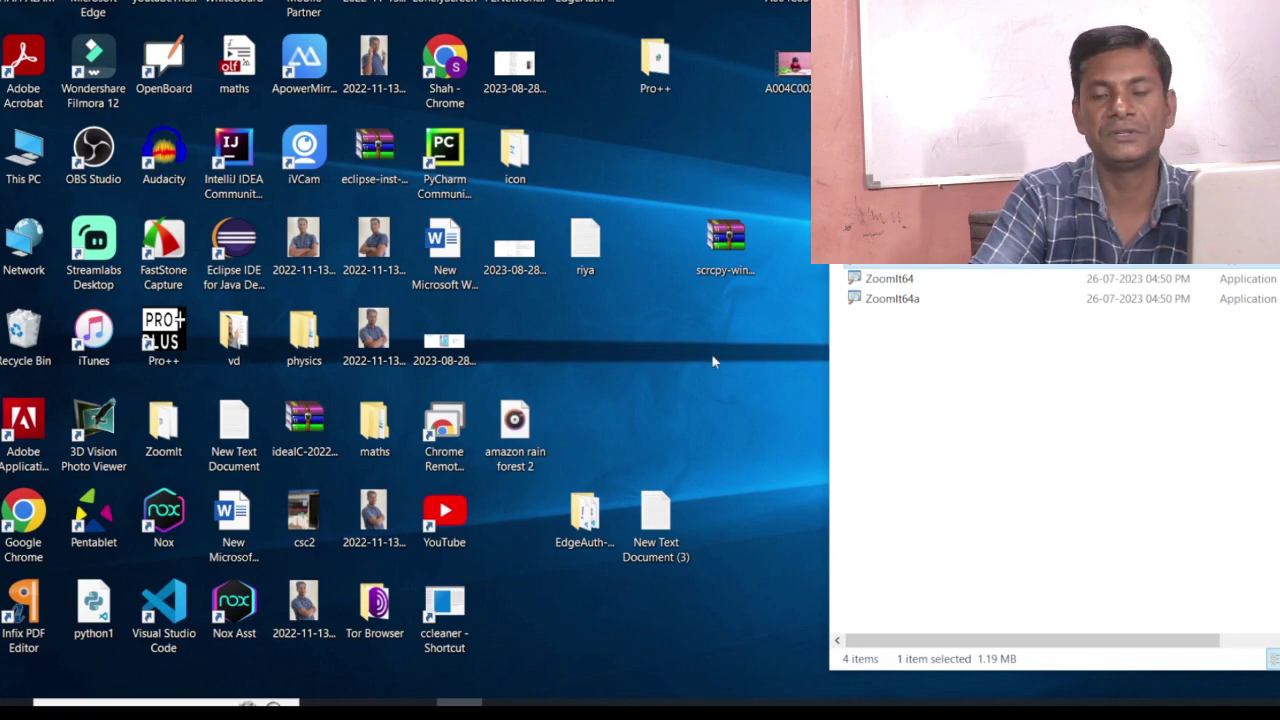
Step: Magnify the desktop with the screen zoom and return to the normal view
{"action": "key", "text": "ctrl+1"}
{"action": "scroll", "coordinate": [733, 348], "scroll_direction": "up", "scroll_amount": 2}
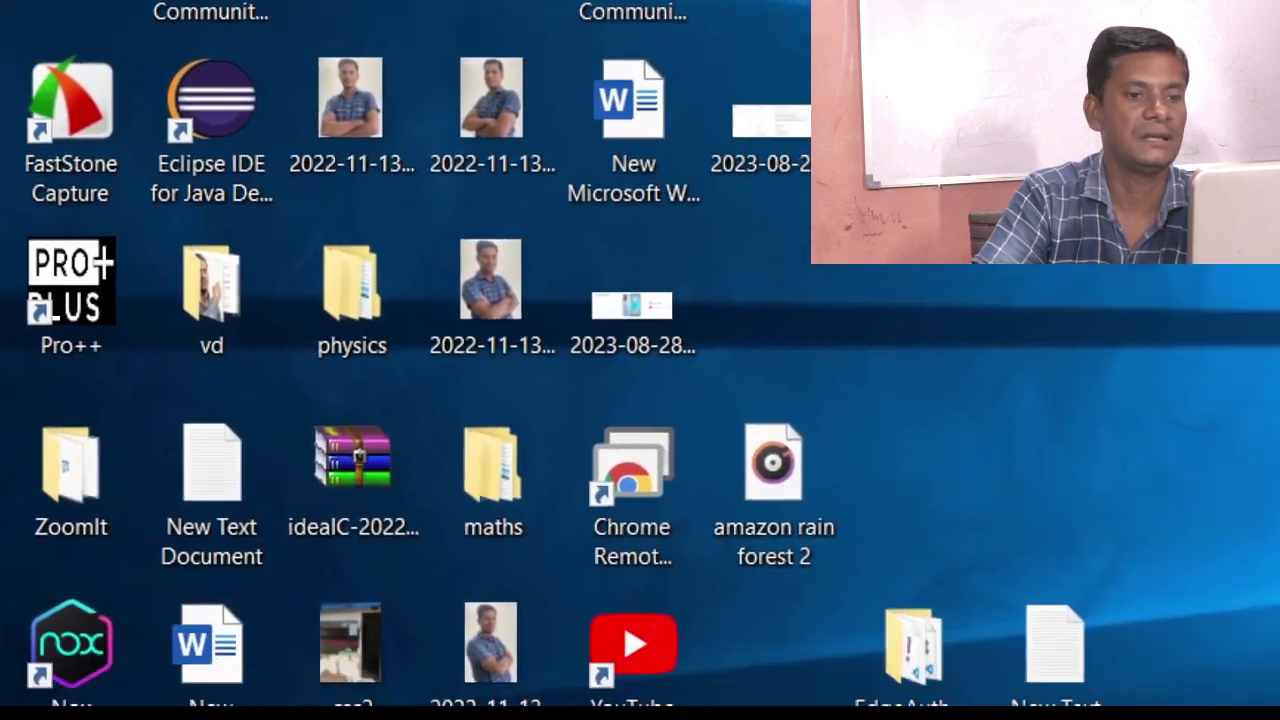
{"action": "key", "text": "Escape"}
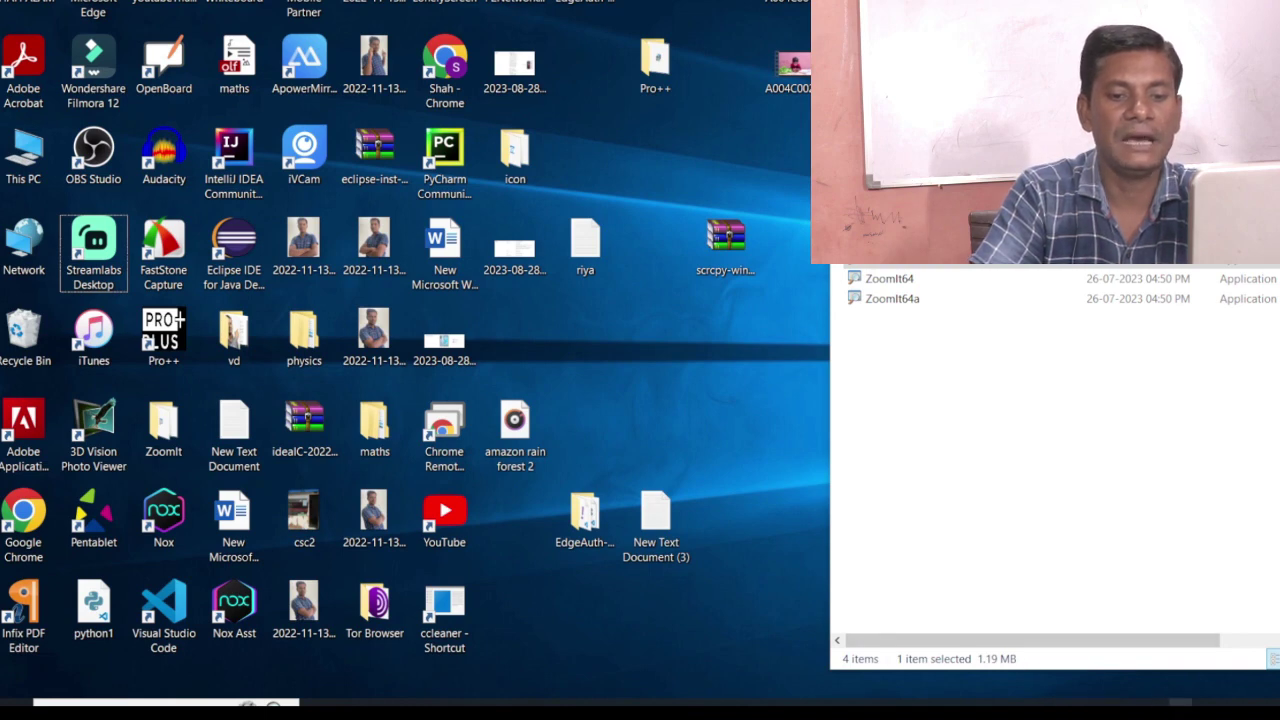
Step: Review ZoomIt's Zoom and LiveZoom settings, including their toggle hotkeys, and close the options without changing them
{"action": "left_click", "coordinate": [1181, 703]}
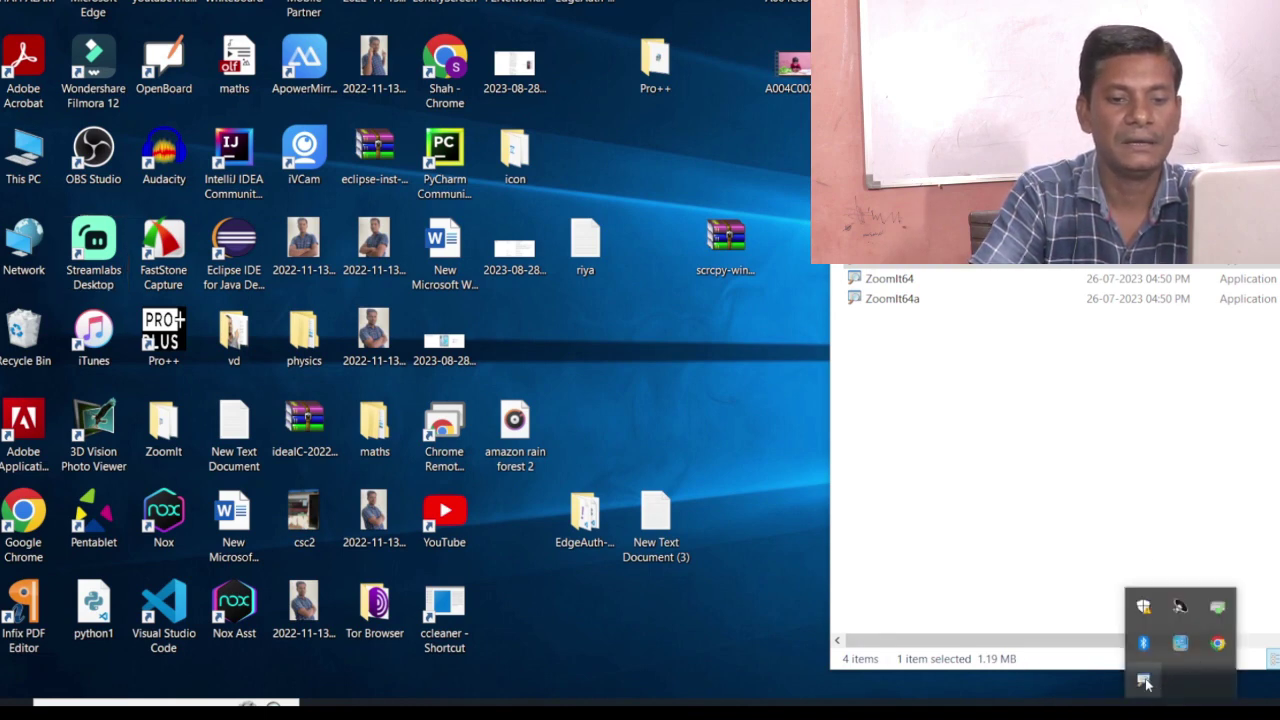
{"action": "right_click", "coordinate": [1150, 683]}
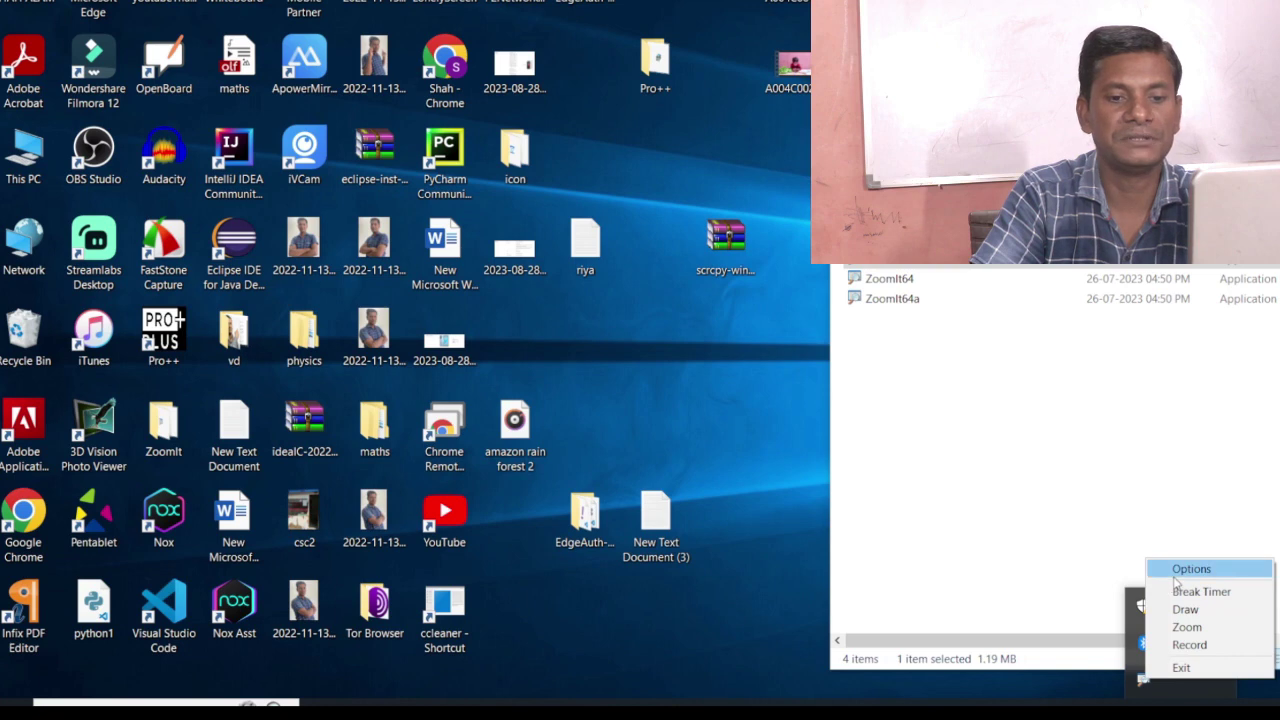
{"action": "left_click", "coordinate": [1175, 569]}
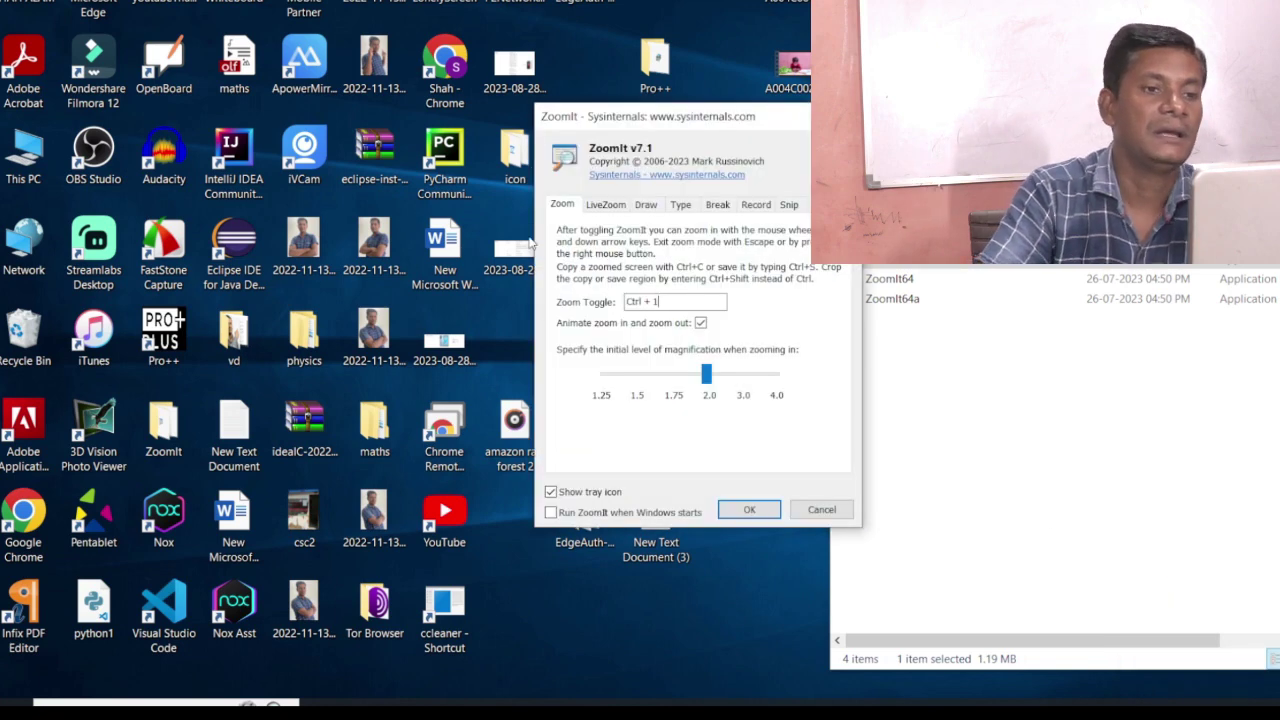
{"action": "left_click", "coordinate": [603, 205]}
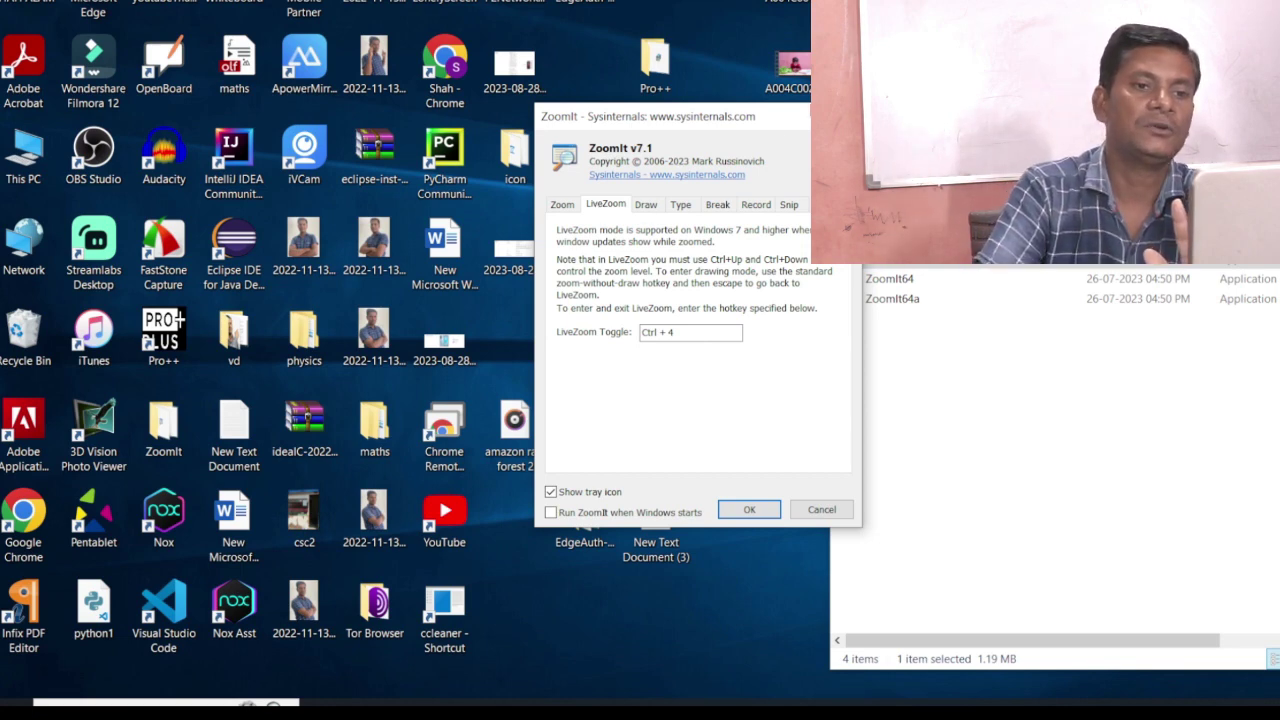
{"action": "left_click", "coordinate": [749, 509]}
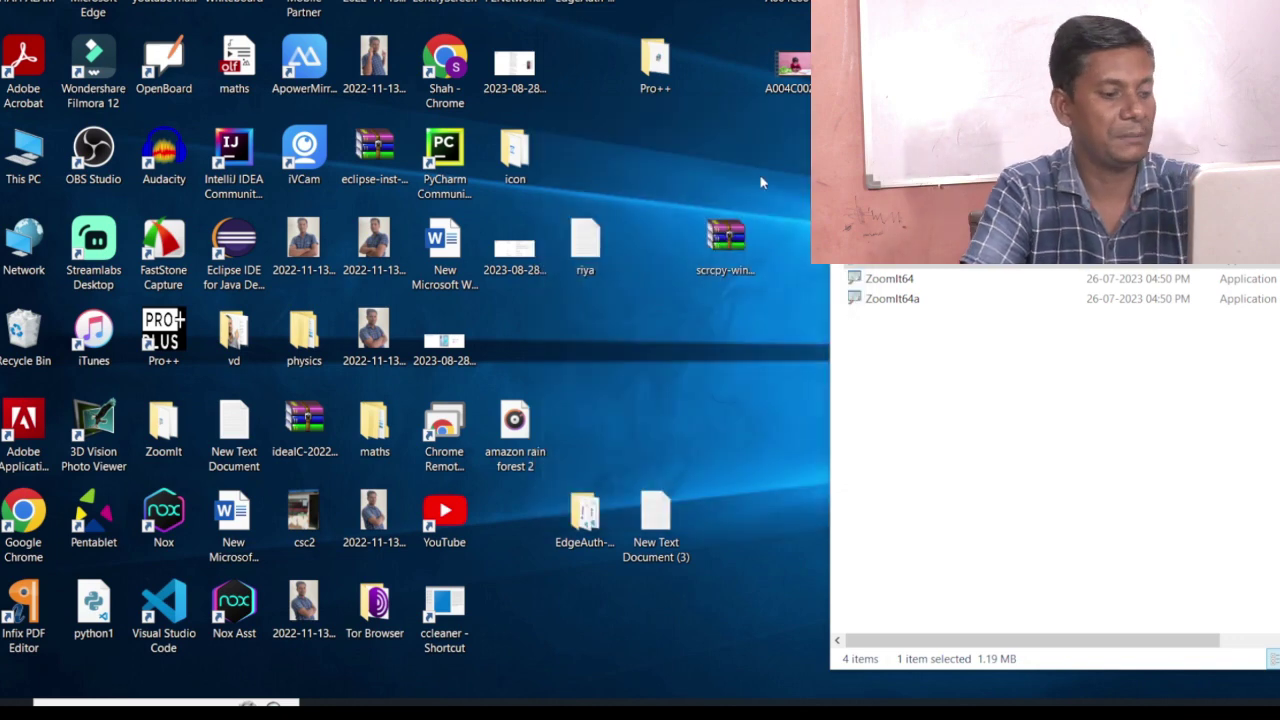
Step: Start drawing mode and turn the whole screen into a black sketch pad
{"action": "key", "text": "ctrl+2"}
{"action": "key", "text": "k"}
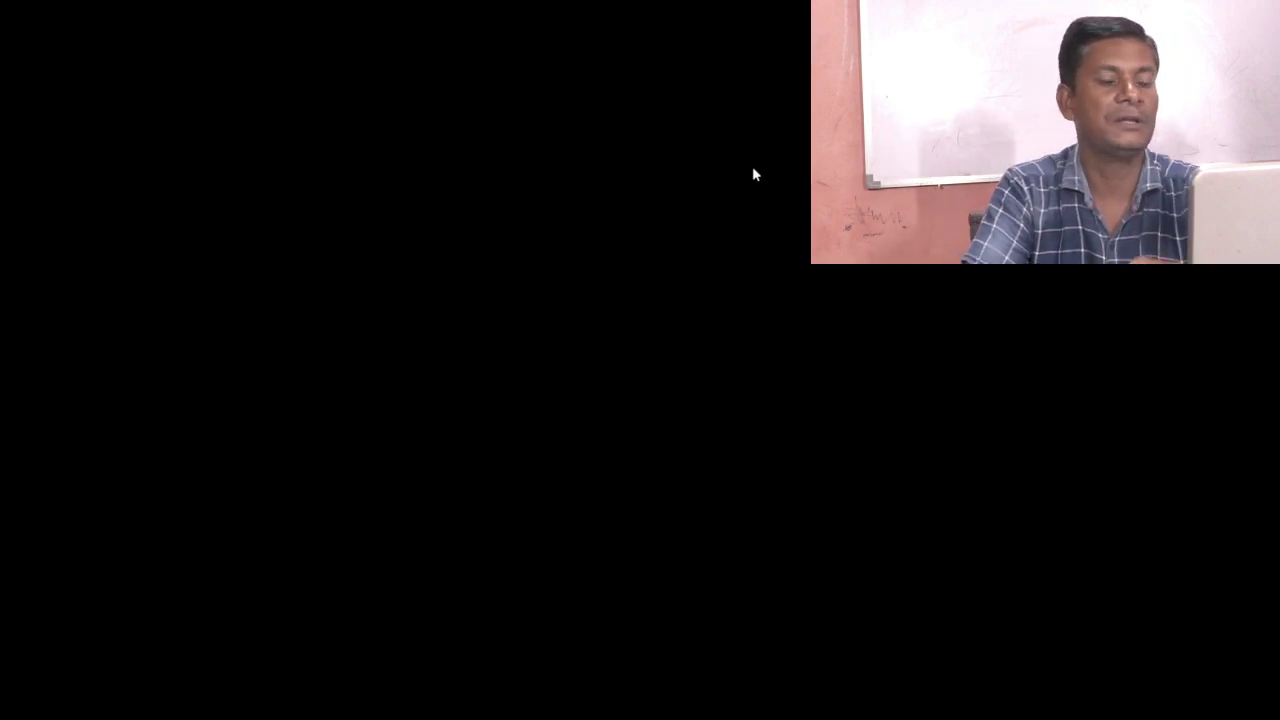